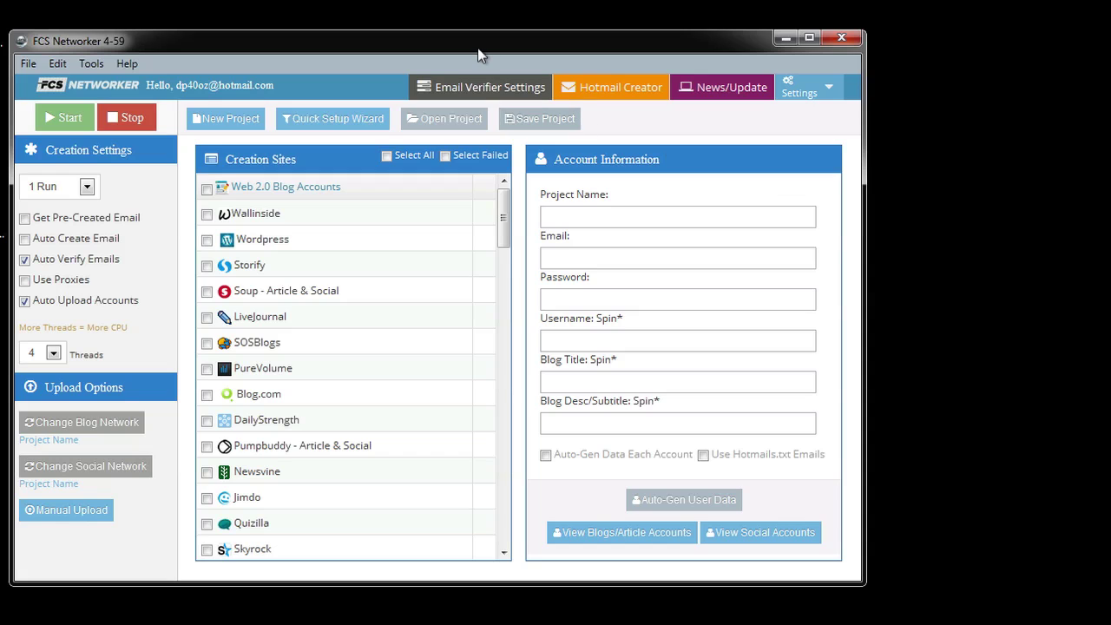
Run the quick setup wizard for a project named TestAccounts, accepting auto-generated account information.
{"action": "left_click", "coordinate": [317, 121]}
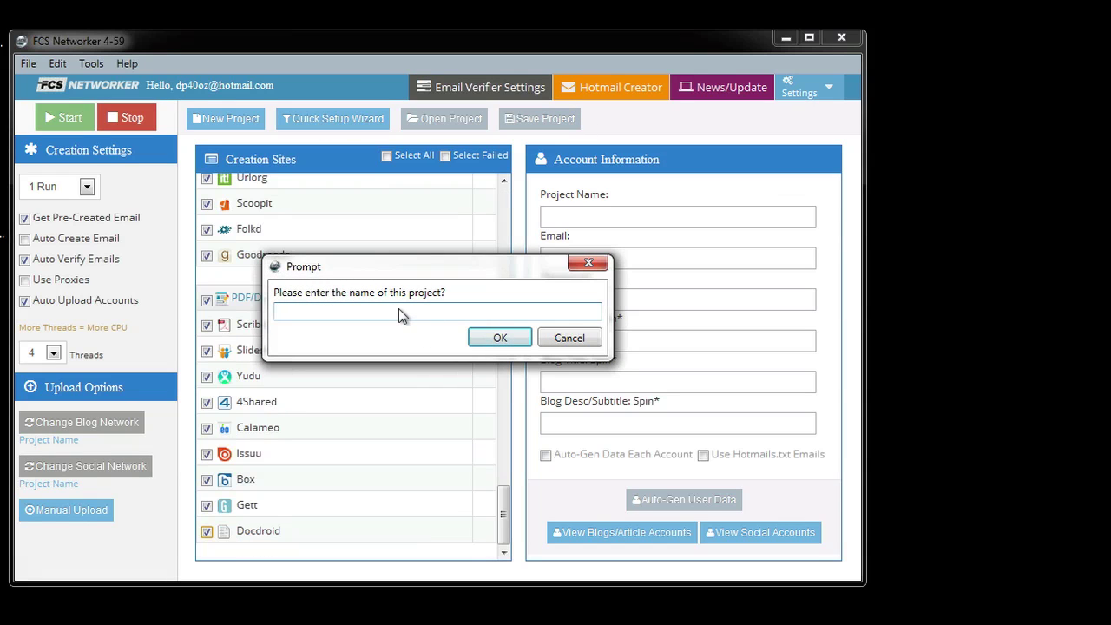
{"action": "type", "text": "TestAccounts"}
{"action": "left_click", "coordinate": [480, 336]}
{"action": "left_click", "coordinate": [626, 389]}
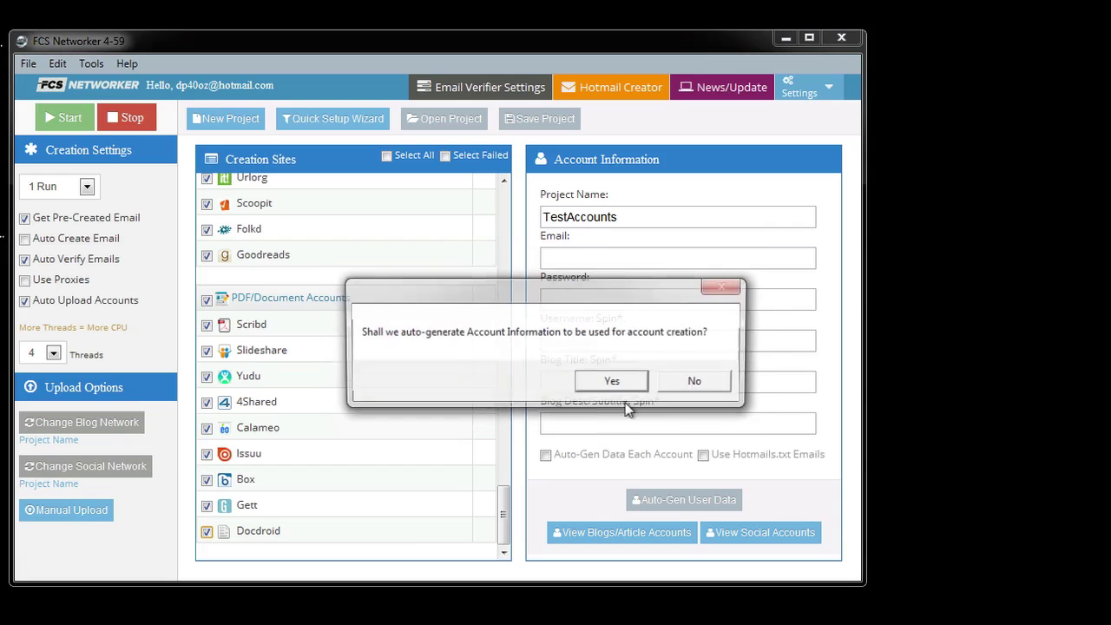
{"action": "left_click", "coordinate": [615, 382]}
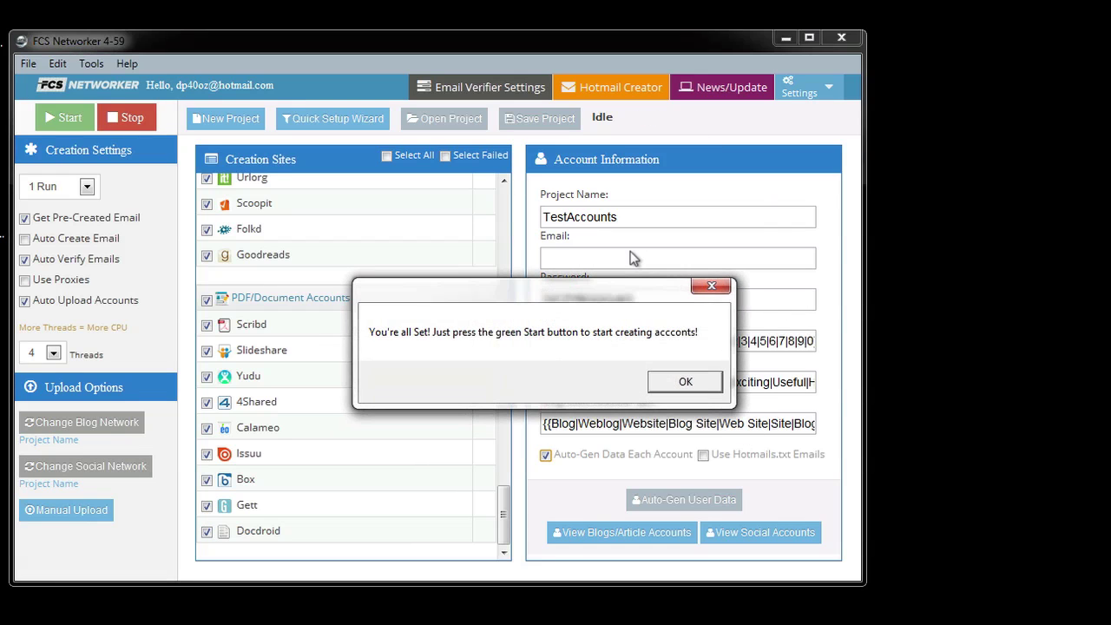
{"action": "left_click", "coordinate": [685, 382]}
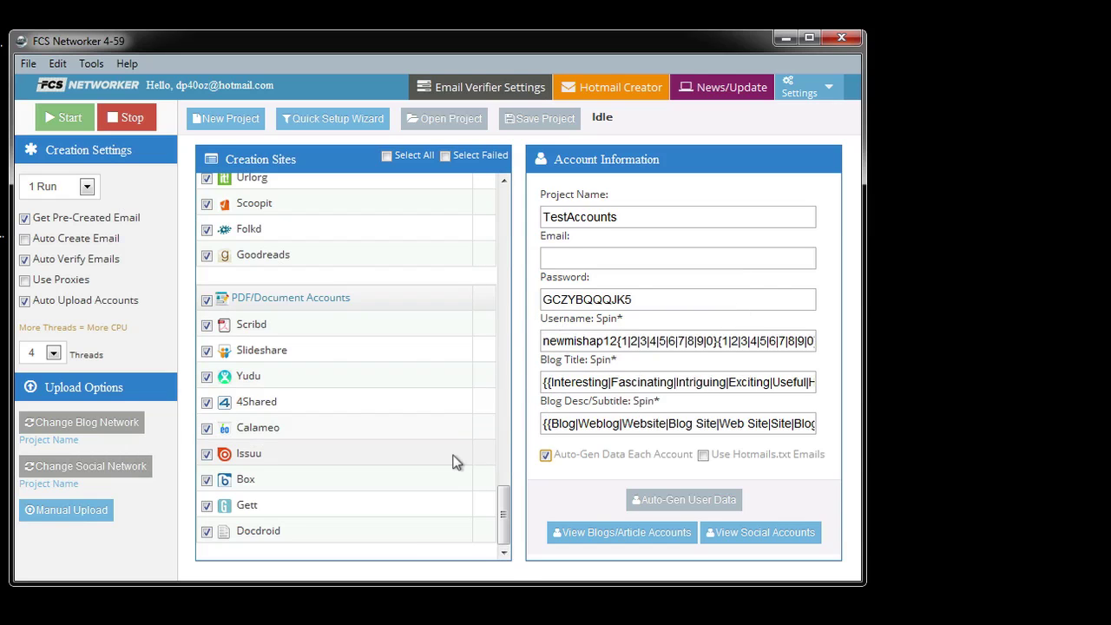
Try a different number of creation runs and return it to 1 Run.
{"action": "left_click_drag", "start_coordinate": [508, 519], "coordinate": [510, 200]}
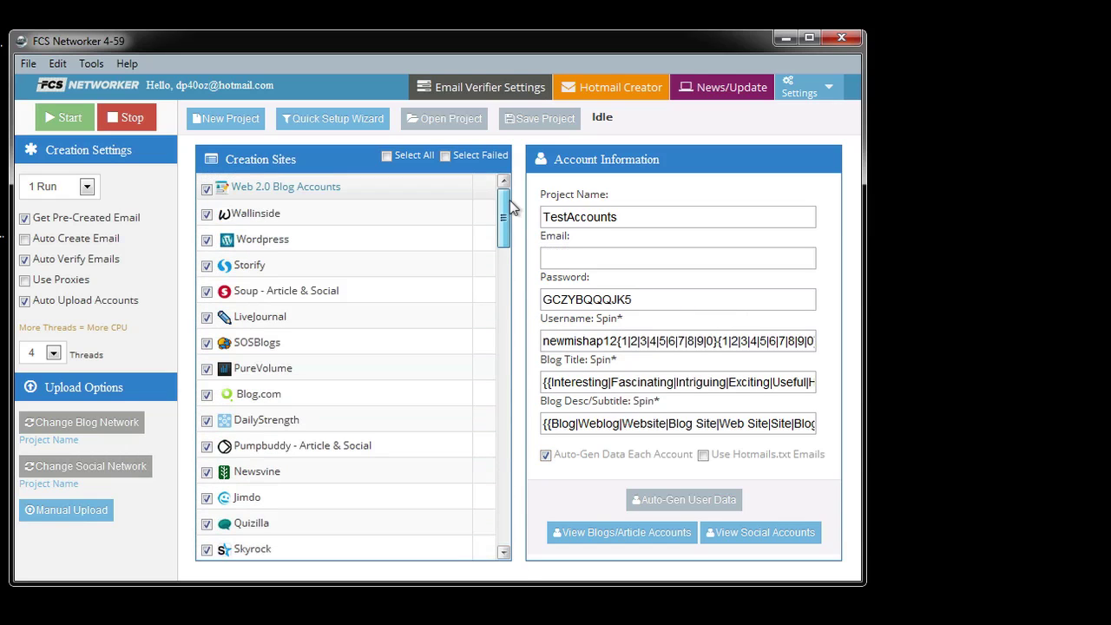
{"action": "left_click", "coordinate": [87, 187]}
{"action": "left_click", "coordinate": [76, 222]}
{"action": "left_click", "coordinate": [87, 186]}
{"action": "left_click", "coordinate": [60, 209]}
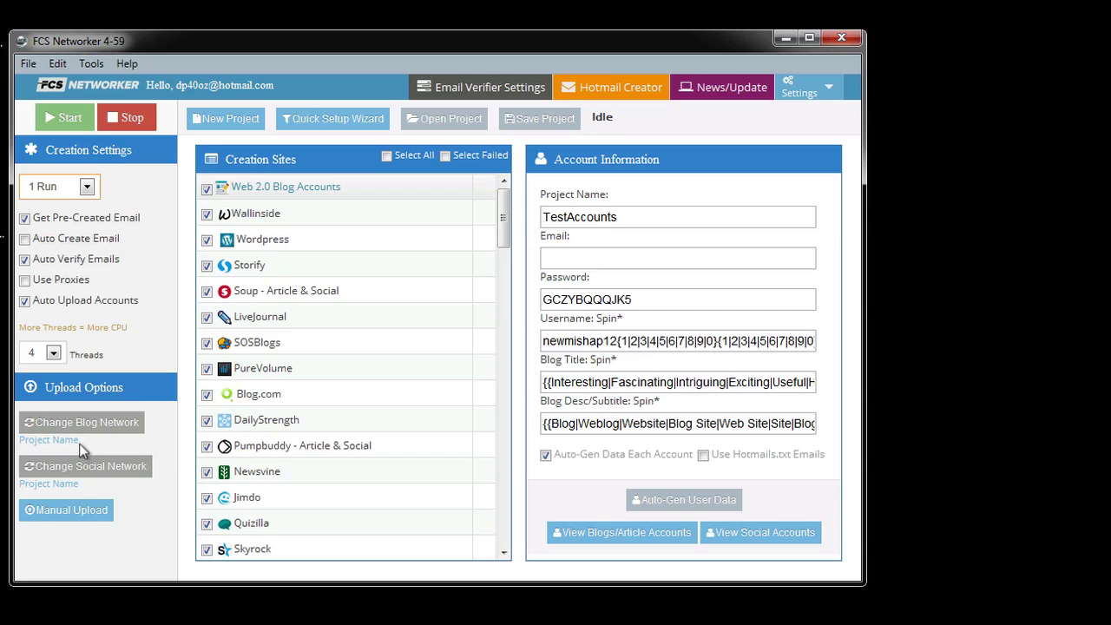
Review the project name and username spin fields in the account information, along with the available settings options.
{"action": "left_click", "coordinate": [633, 225]}
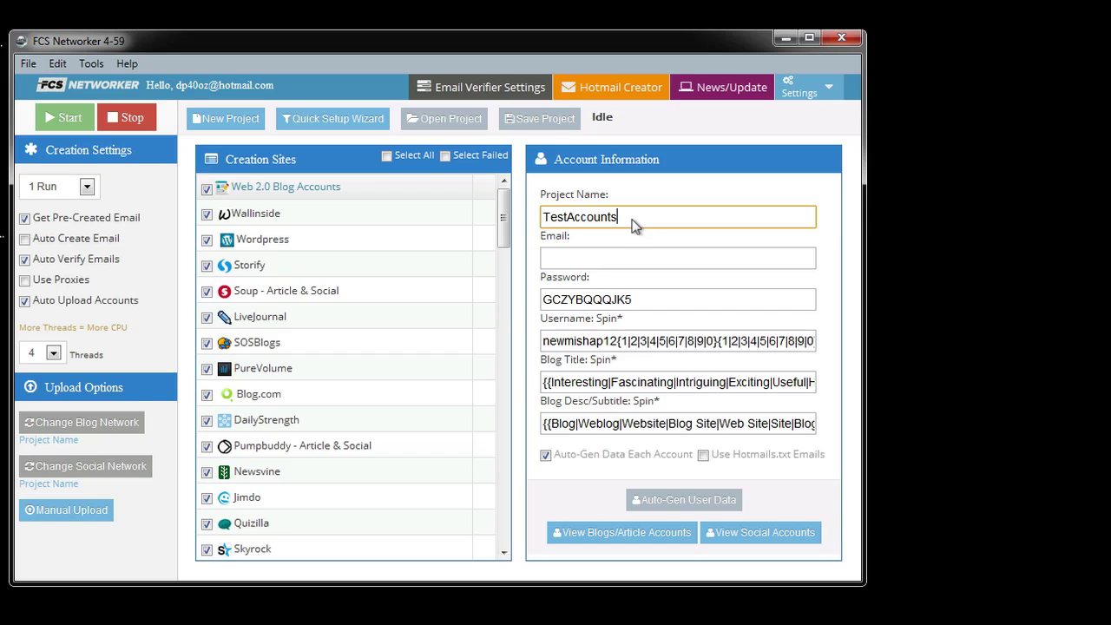
{"action": "left_click_drag", "start_coordinate": [633, 225], "coordinate": [532, 219]}
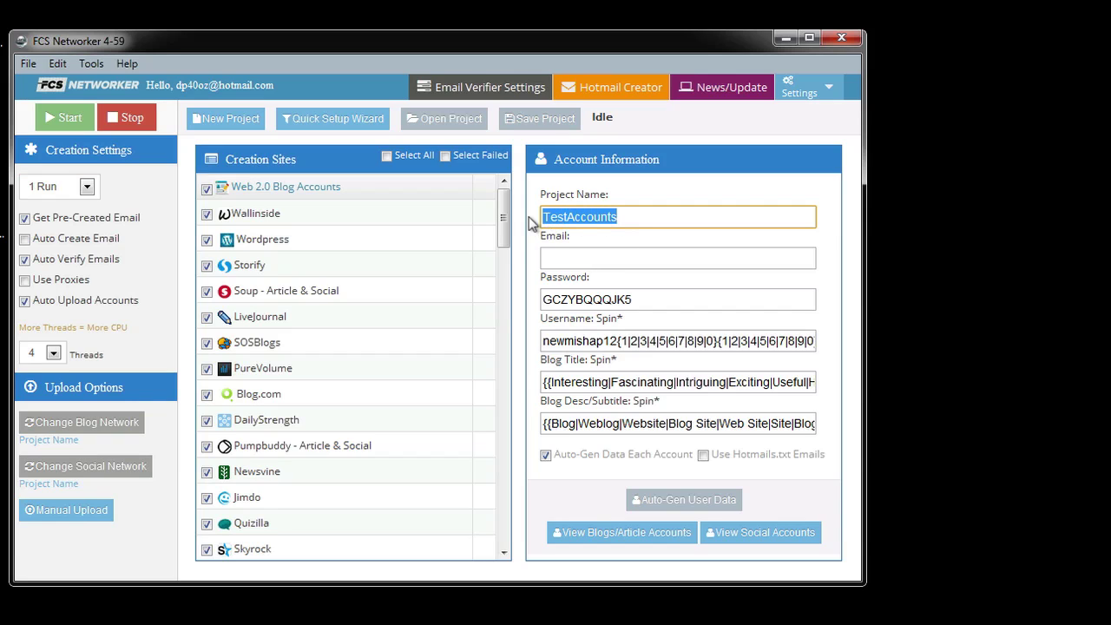
{"action": "left_click", "coordinate": [644, 218]}
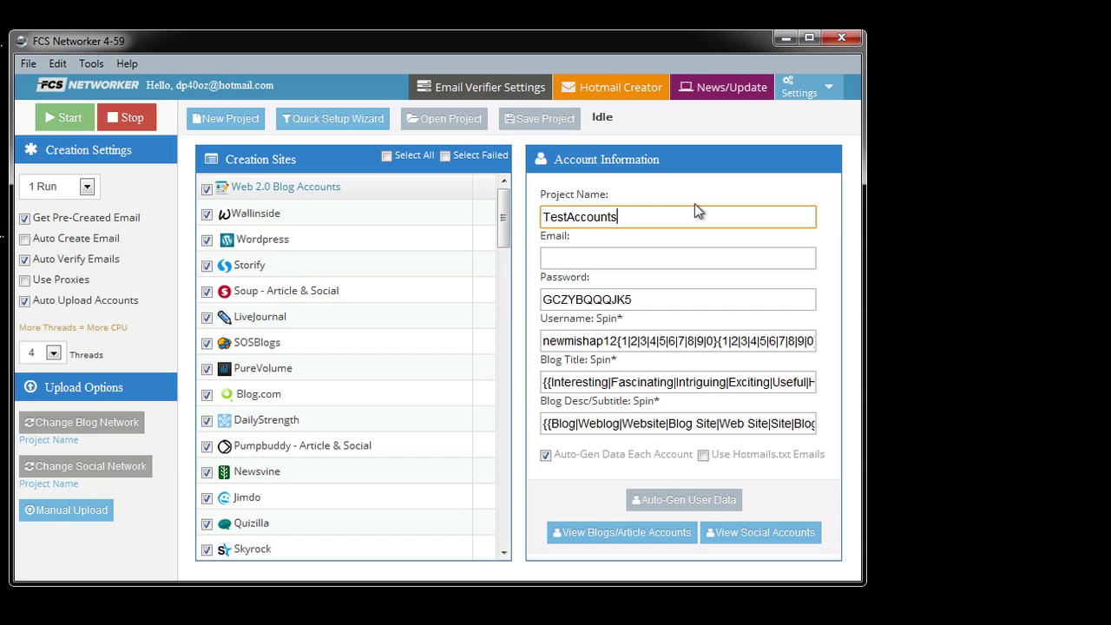
{"action": "double_click", "coordinate": [622, 341]}
{"action": "mouse_move", "coordinate": [673, 348]}
{"action": "left_mouse_down"}
{"action": "mouse_move", "coordinate": [885, 344]}
{"action": "mouse_move", "coordinate": [752, 356]}
{"action": "mouse_move", "coordinate": [672, 339]}
{"action": "left_mouse_up"}
{"action": "left_click", "coordinate": [674, 341]}
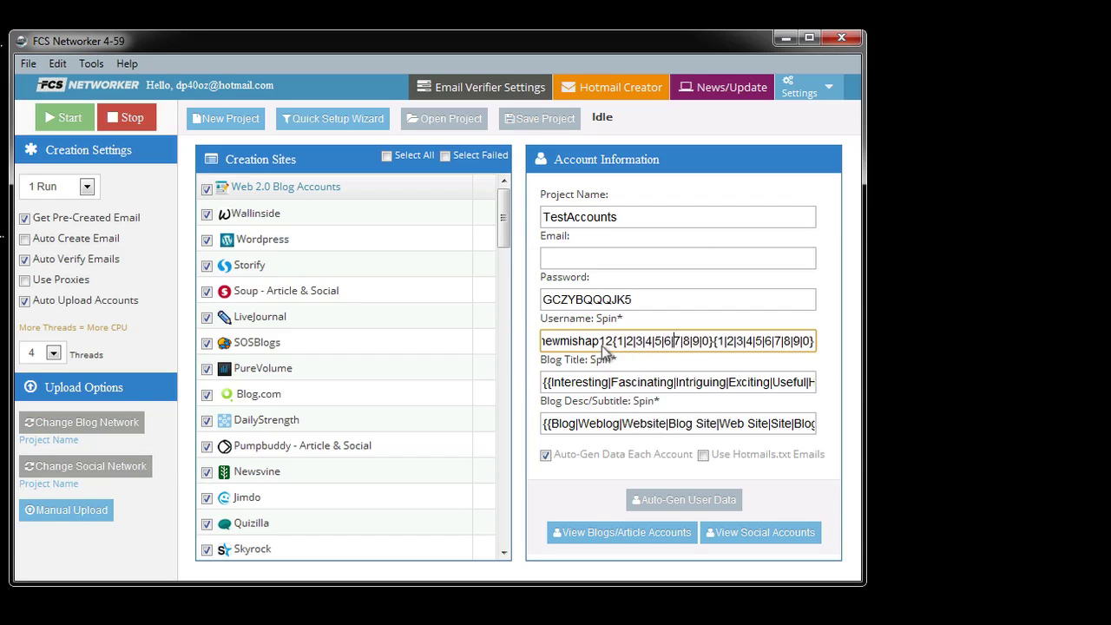
{"action": "key", "text": "shift+Home"}
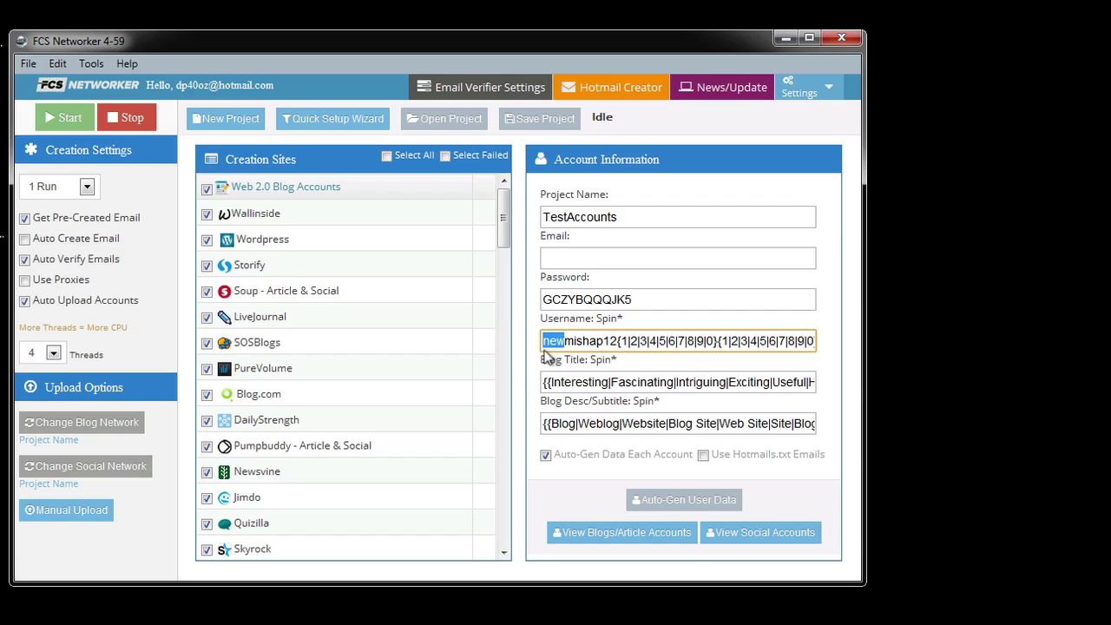
{"action": "key", "text": "Left"}
{"action": "left_click", "coordinate": [831, 94]}
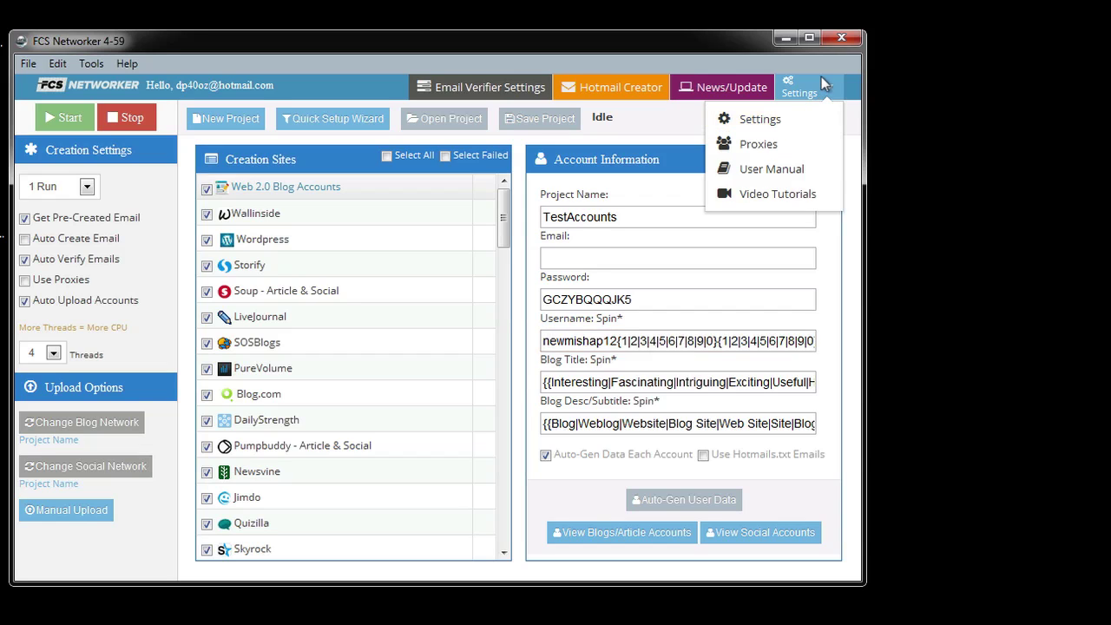
{"action": "left_click", "coordinate": [825, 78]}
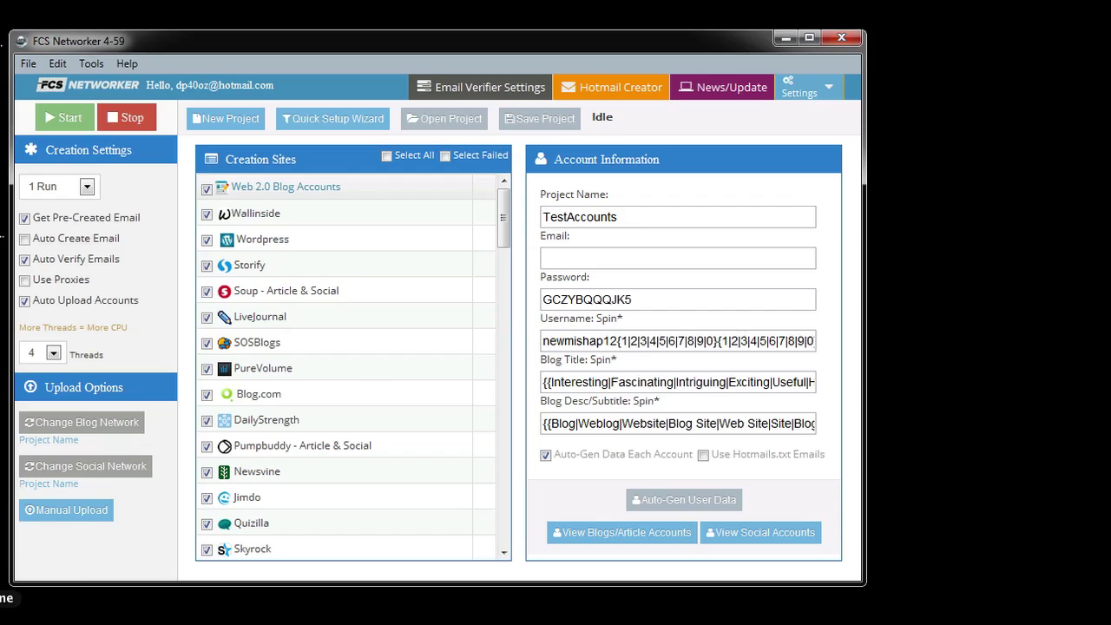
Switch to the FCS Networker site in Chrome and start a new blog submission project named TestProject.
{"action": "left_click", "coordinate": [168, 550]}
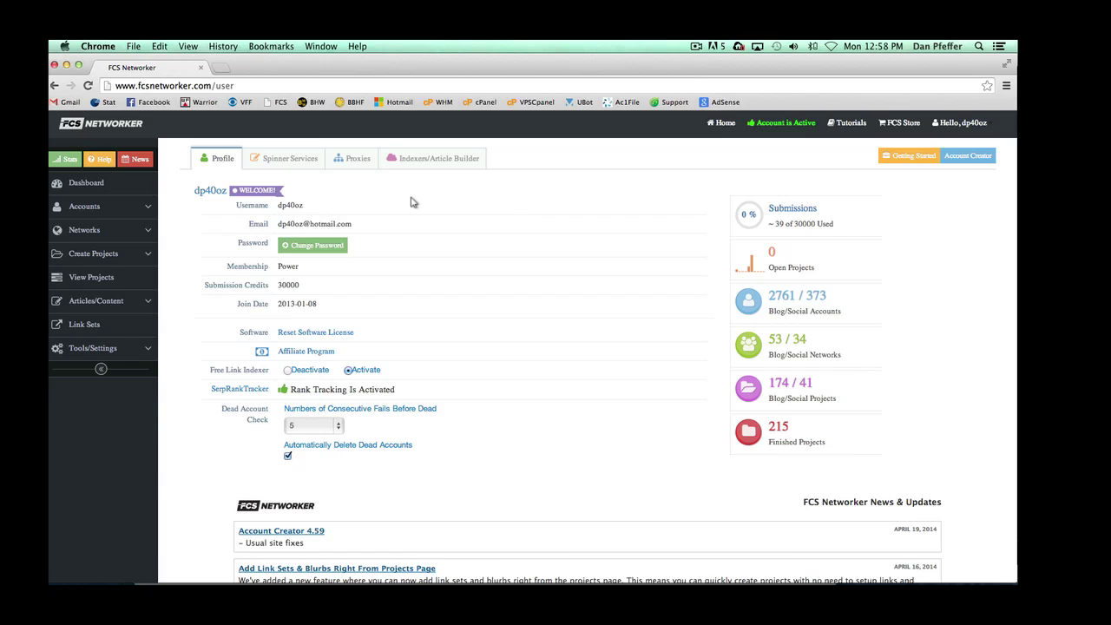
{"action": "left_click", "coordinate": [99, 255]}
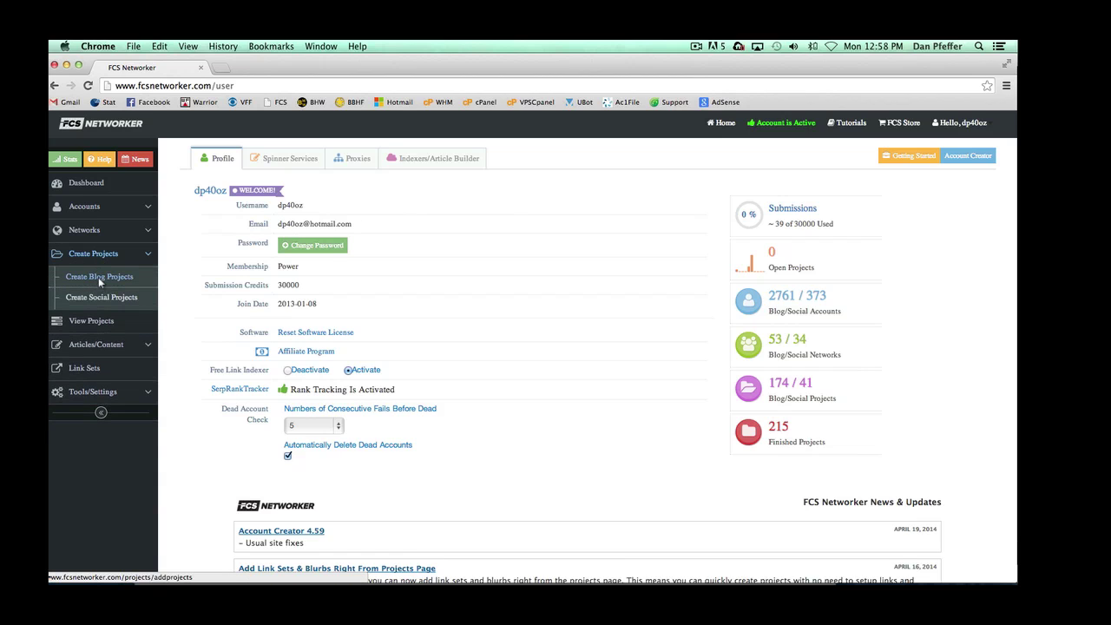
{"action": "left_click", "coordinate": [98, 277]}
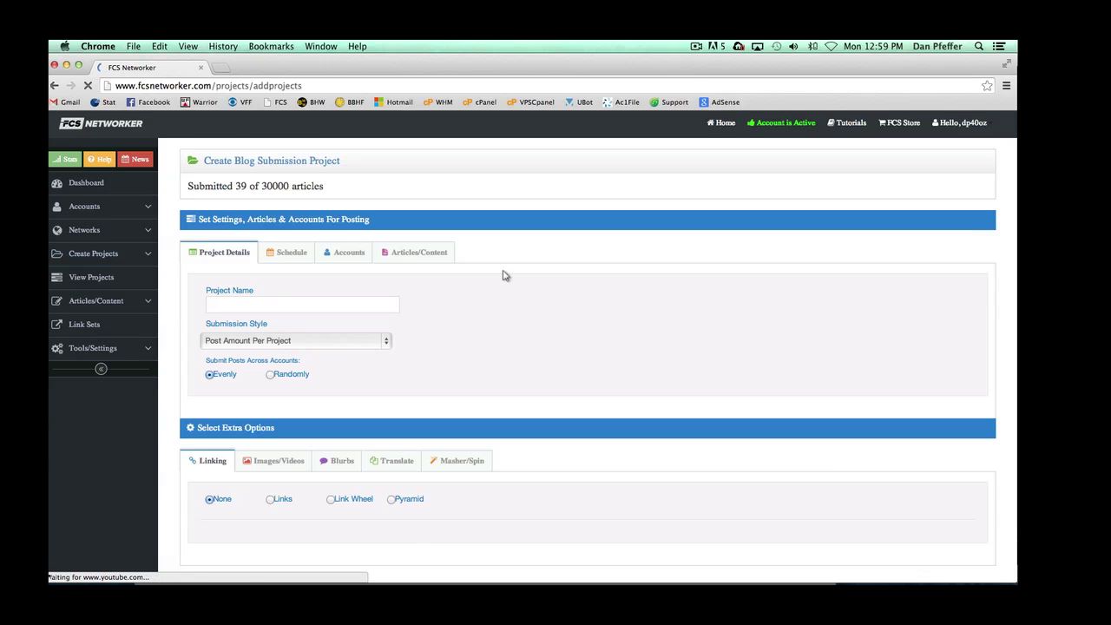
{"action": "scroll", "coordinate": [505, 276], "scroll_direction": "down", "scroll_amount": 2}
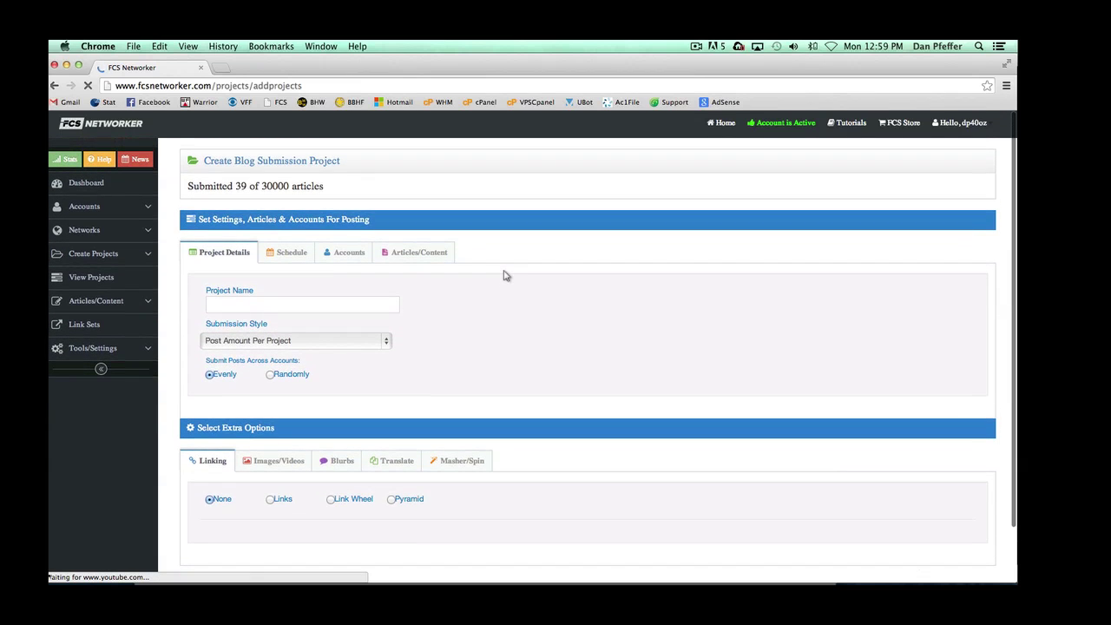
{"action": "left_click", "coordinate": [265, 306]}
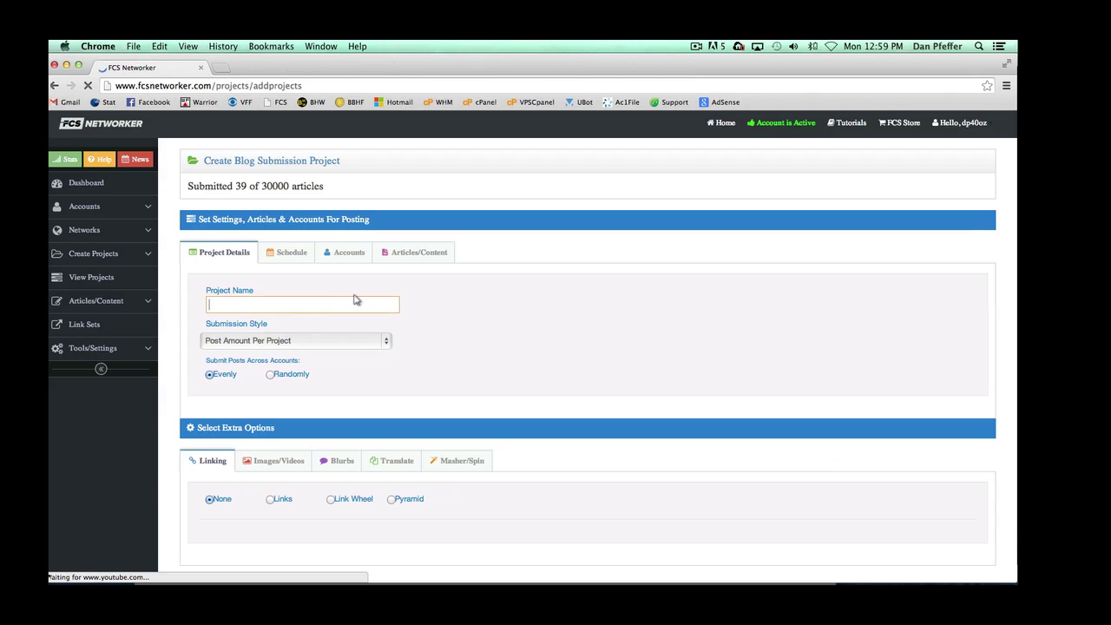
{"action": "type", "text": "TestProject"}
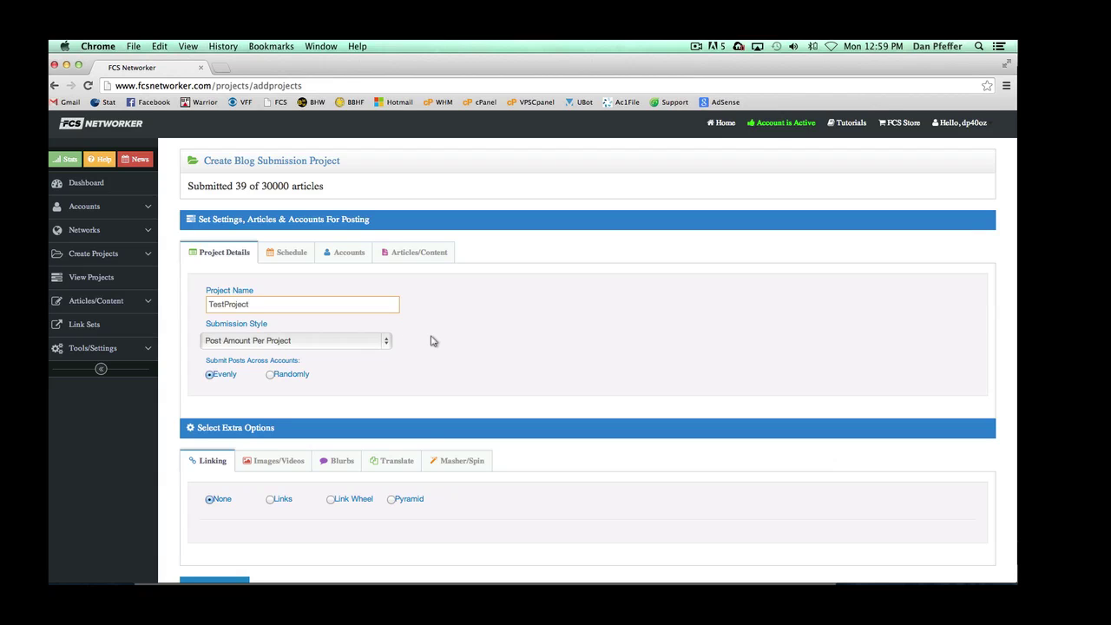
Try the Post Amount Per Account submission style and return to Post Amount Per Project.
{"action": "left_click", "coordinate": [316, 345]}
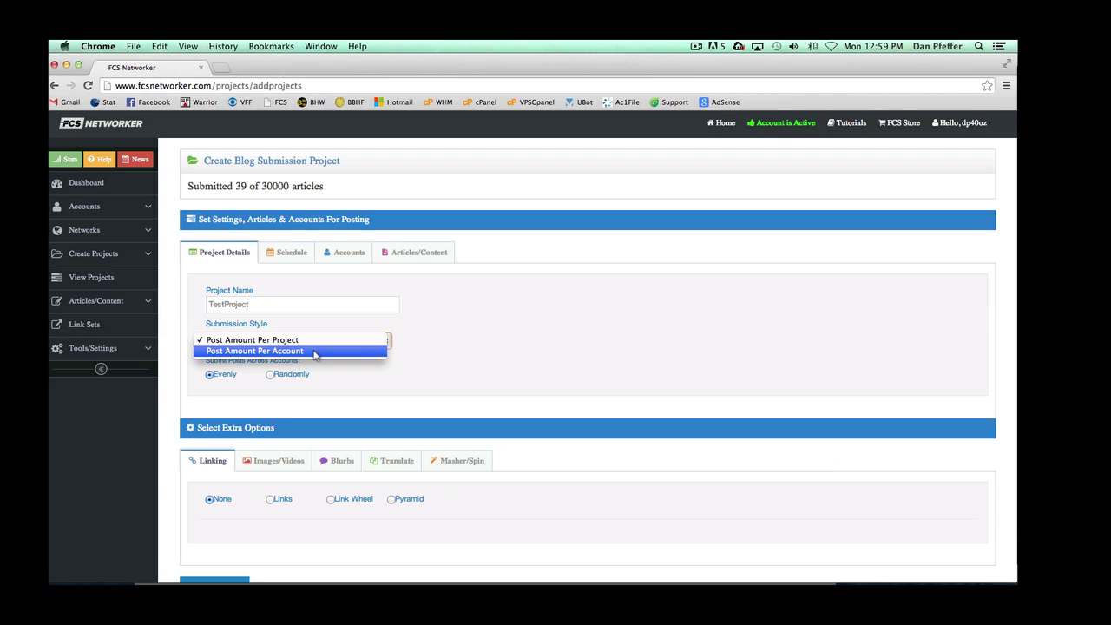
{"action": "left_click", "coordinate": [314, 352]}
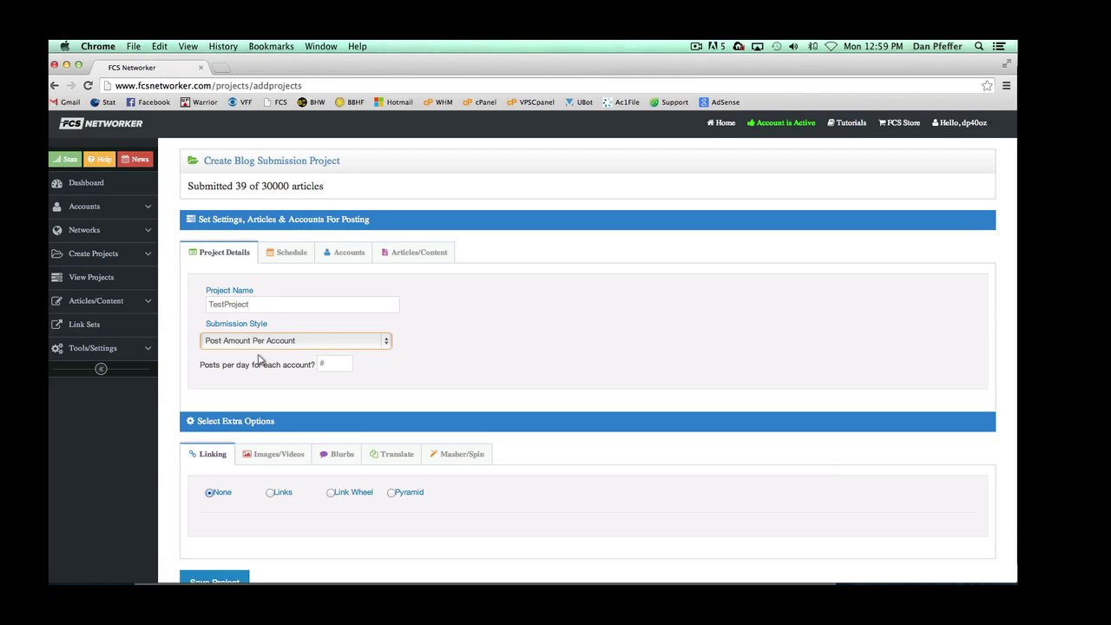
{"action": "left_click", "coordinate": [276, 343]}
{"action": "left_click", "coordinate": [261, 326]}
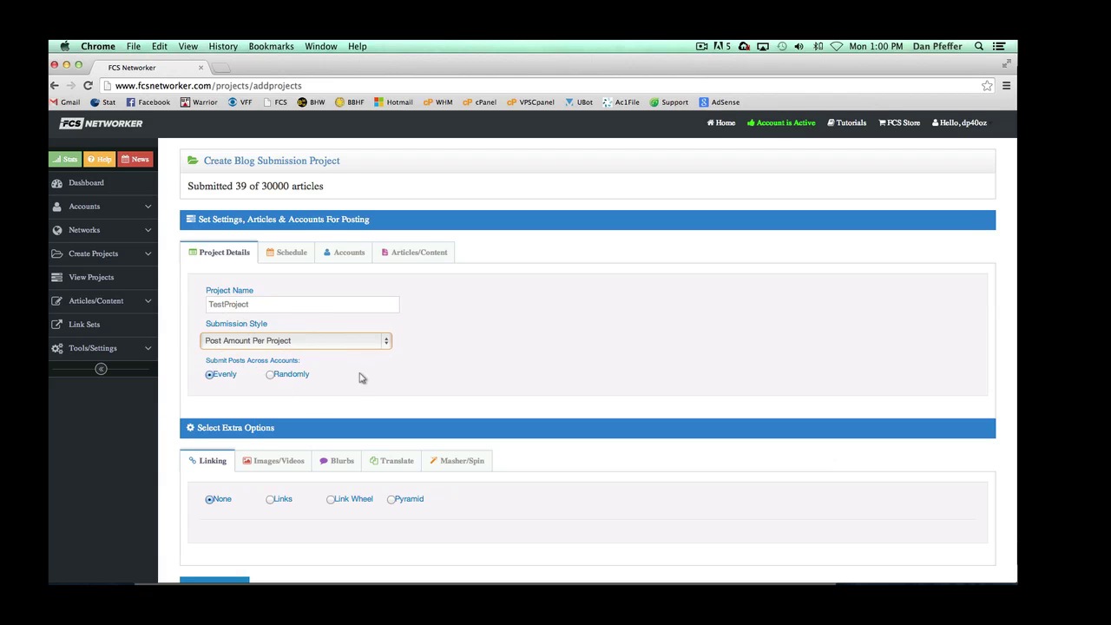
Examine the days-to-drip value in the project's schedule settings.
{"action": "left_click", "coordinate": [293, 255]}
{"action": "double_click", "coordinate": [217, 310]}
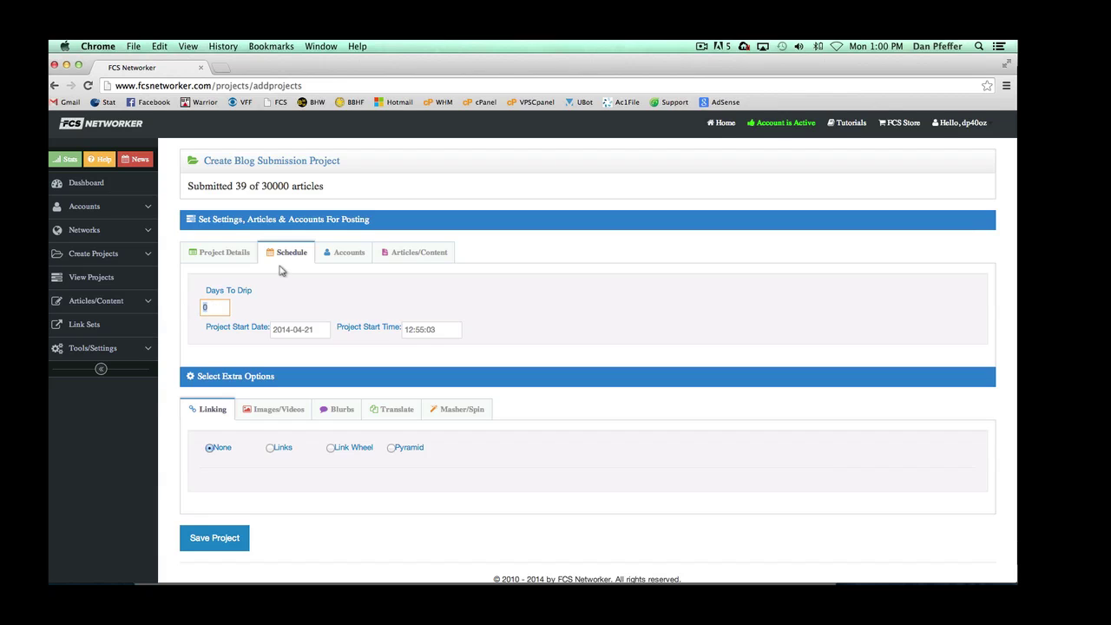
Open the account selection for the blog project and try selecting the first Dailystrength account.
{"action": "left_click", "coordinate": [348, 256]}
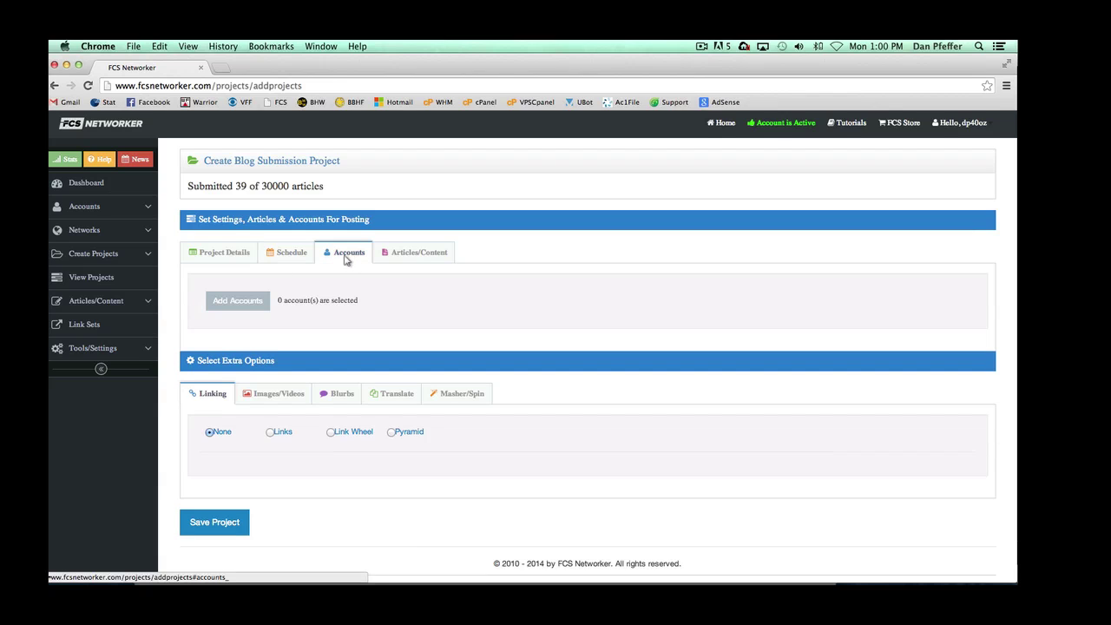
{"action": "left_click", "coordinate": [236, 301]}
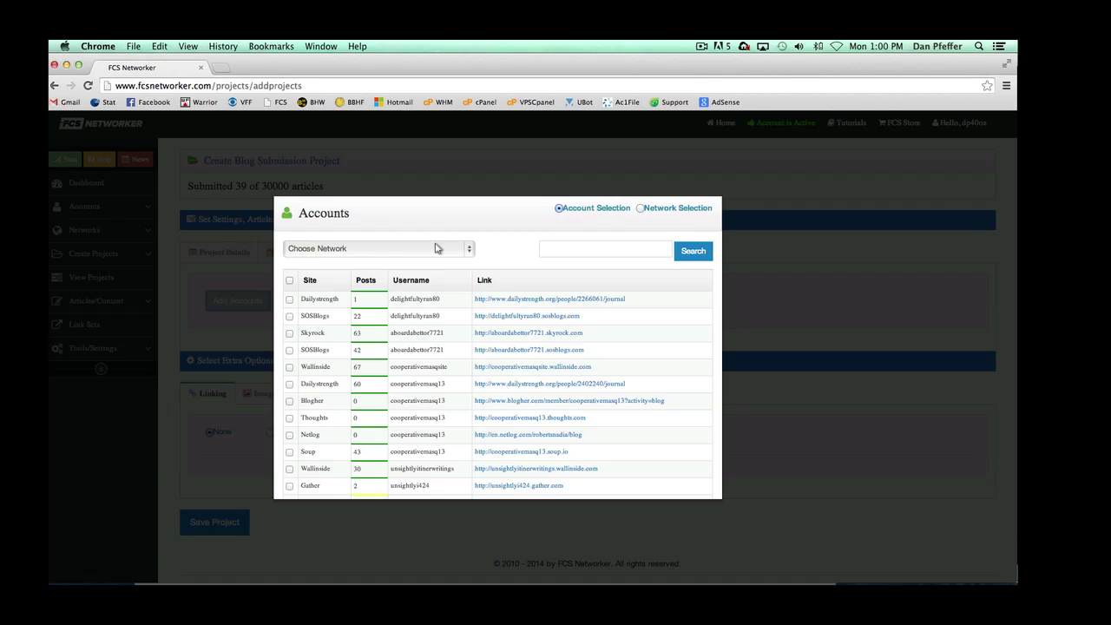
{"action": "left_click", "coordinate": [290, 300]}
{"action": "left_click", "coordinate": [290, 300]}
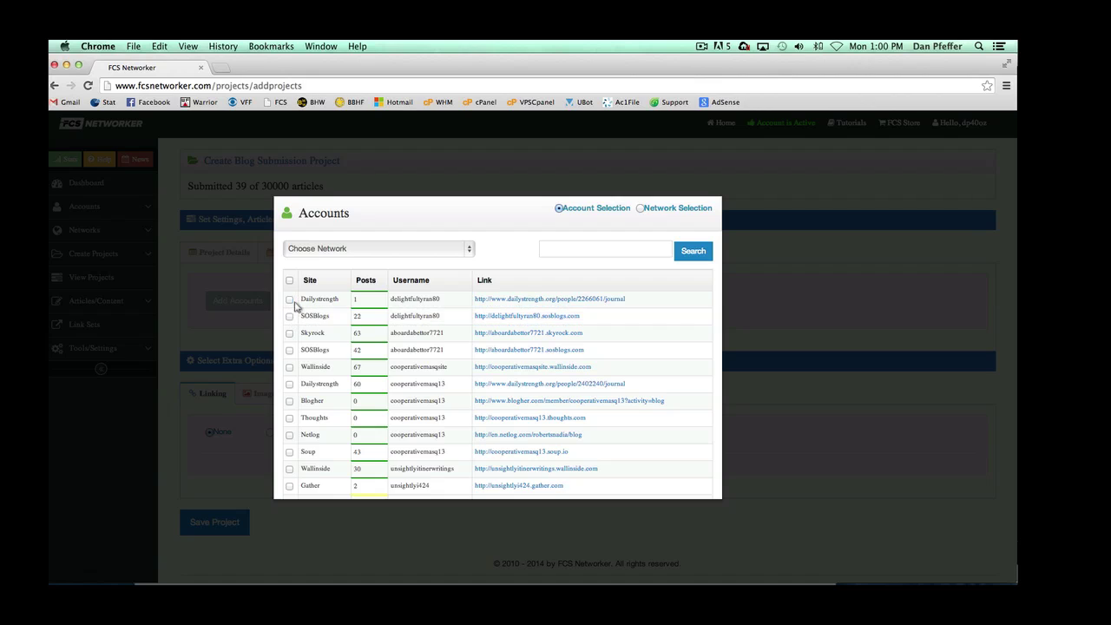
Switch to network selection and add the accounts of the 4-11-2014 category to the project.
{"action": "left_click", "coordinate": [641, 209]}
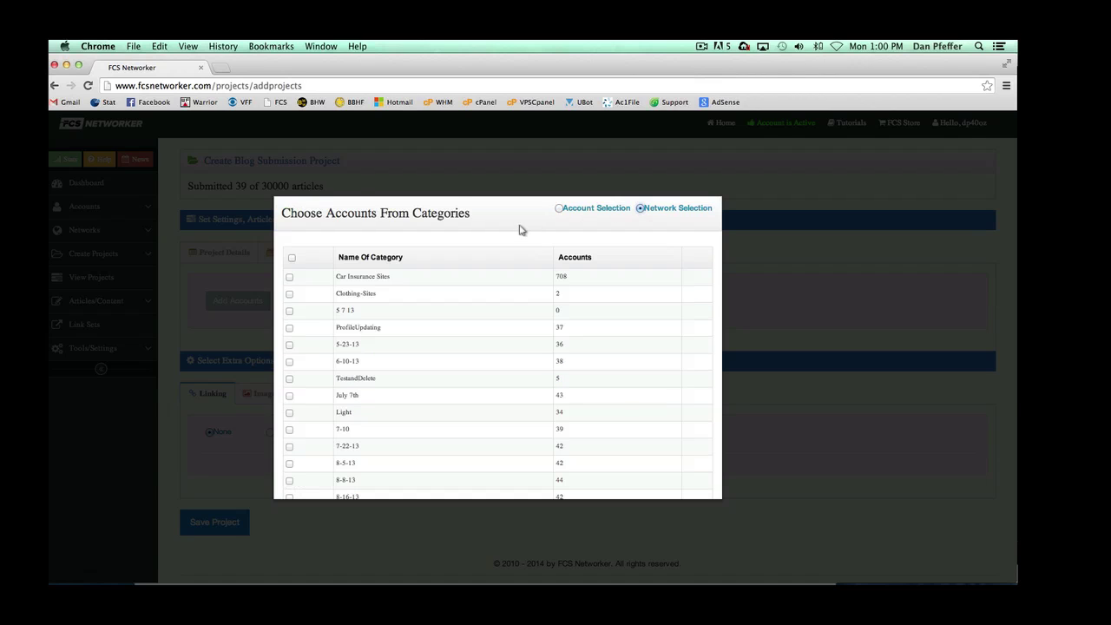
{"action": "scroll", "coordinate": [573, 247], "scroll_direction": "down", "scroll_amount": 10}
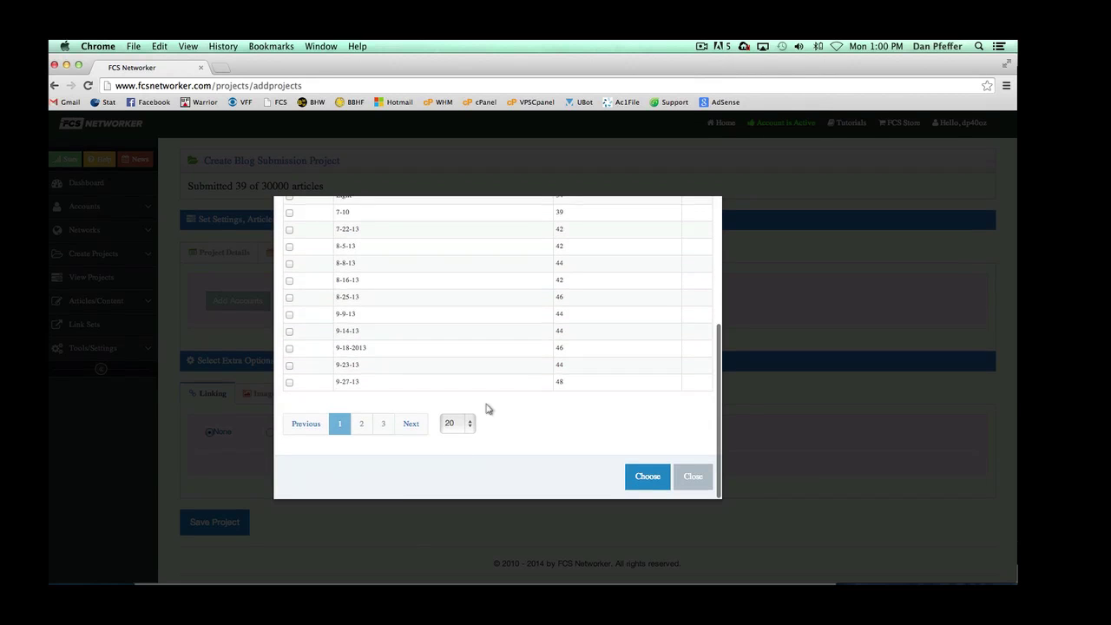
{"action": "left_click", "coordinate": [385, 424]}
{"action": "left_click_drag", "start_coordinate": [390, 384], "coordinate": [336, 384]}
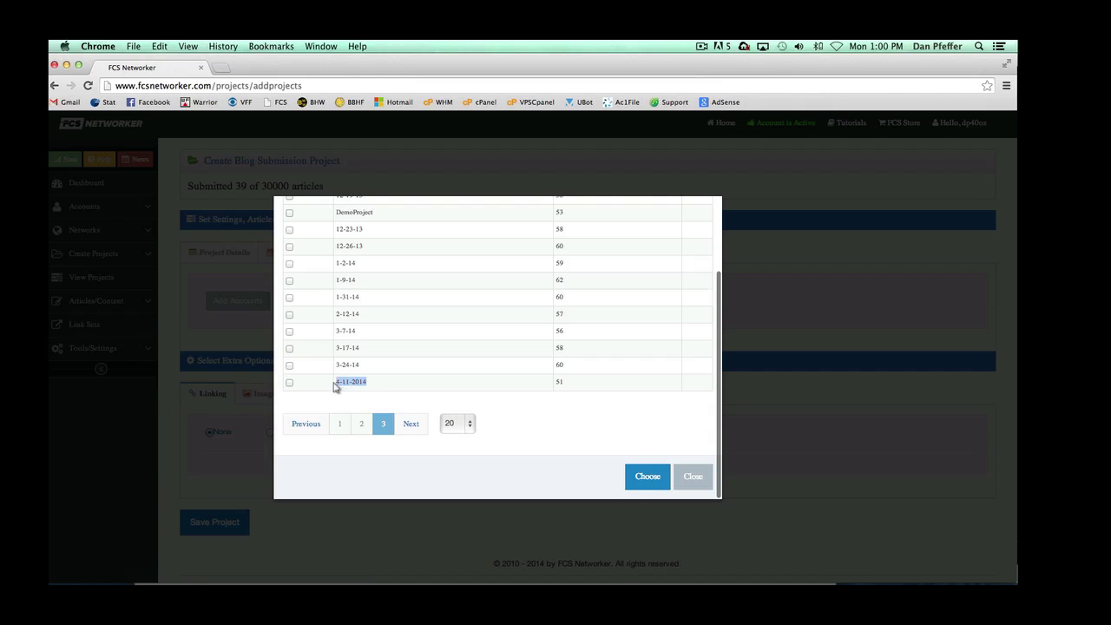
{"action": "left_click", "coordinate": [521, 390]}
{"action": "triple_click", "coordinate": [560, 388]}
{"action": "left_click", "coordinate": [568, 391]}
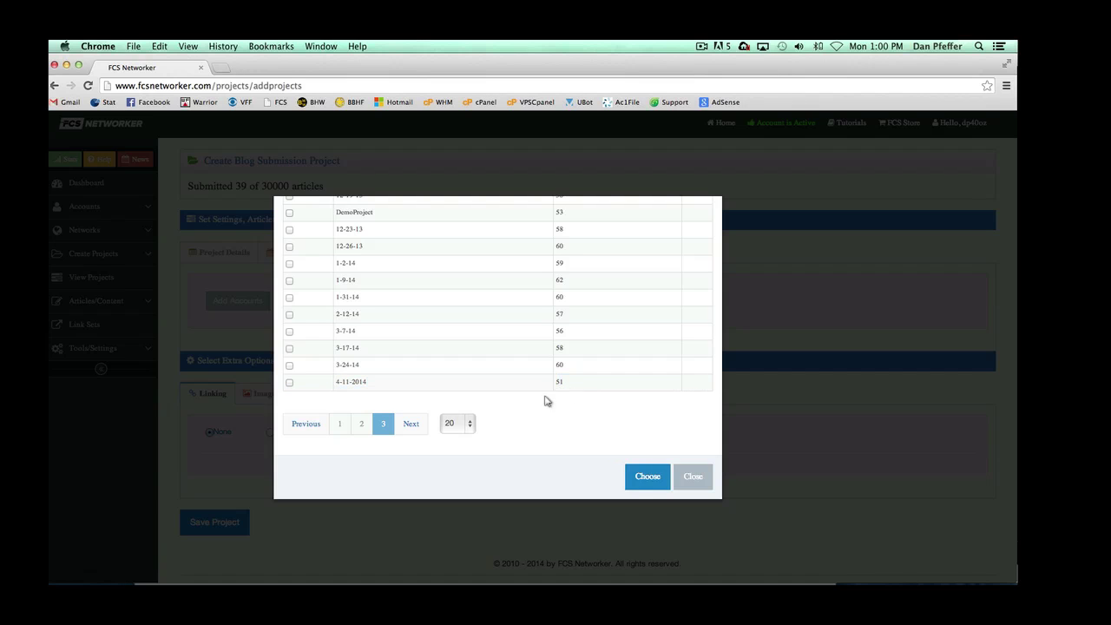
{"action": "left_click", "coordinate": [289, 382]}
{"action": "scroll", "coordinate": [508, 411], "scroll_direction": "up", "scroll_amount": 3}
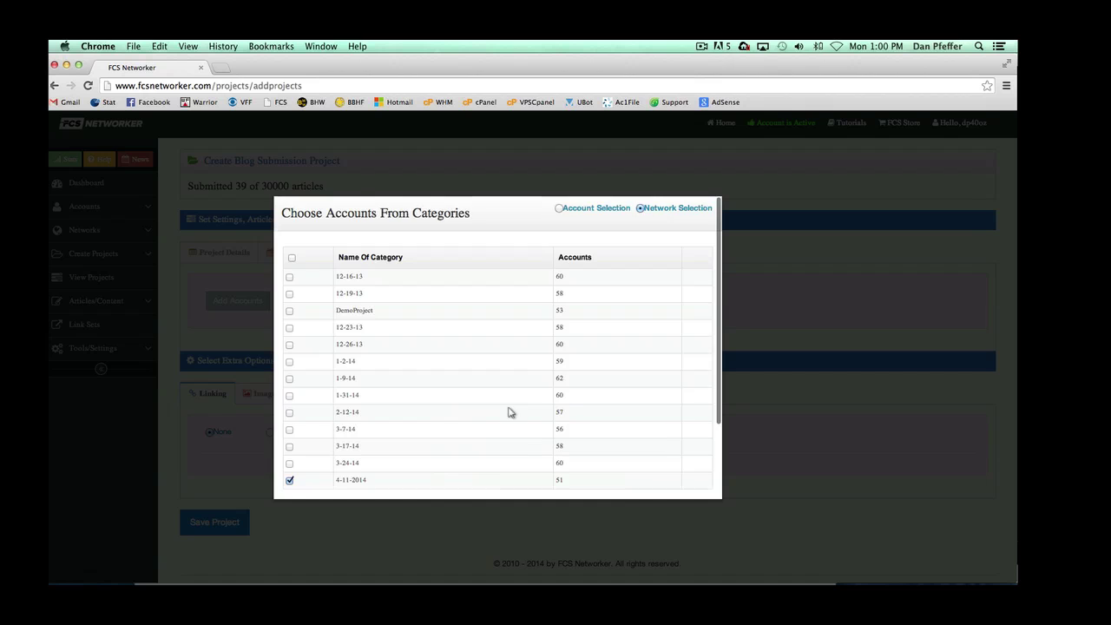
{"action": "scroll", "coordinate": [509, 412], "scroll_direction": "down", "scroll_amount": 3}
{"action": "left_click", "coordinate": [649, 485]}
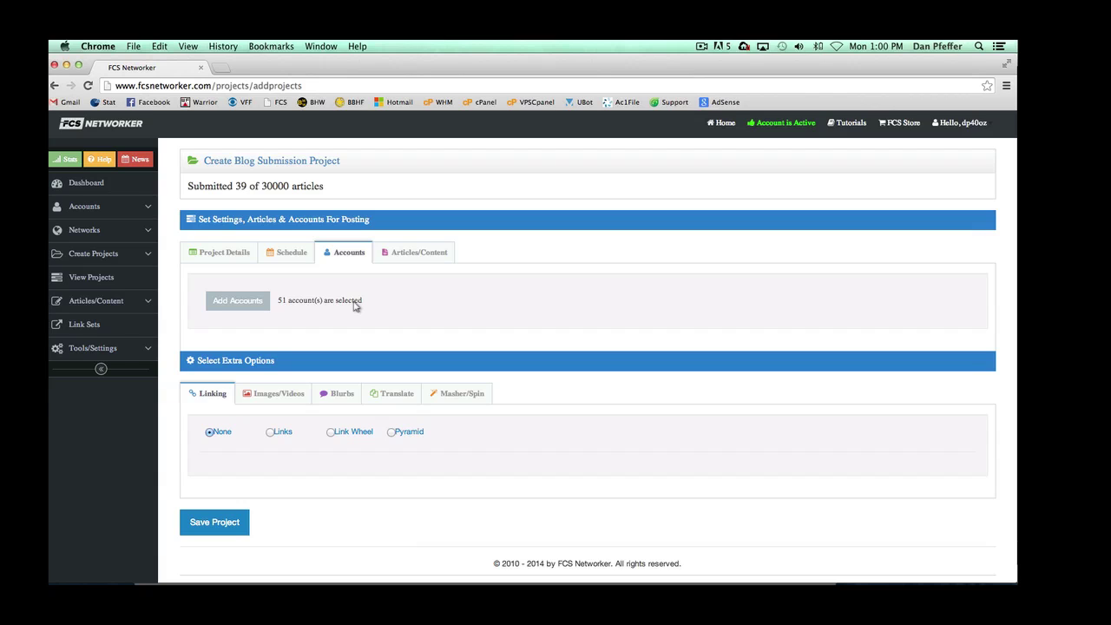
Examine the 1 Spun Article, Auto-Content Syndication and Auto-Gen Content sources for the project's articles.
{"action": "left_click", "coordinate": [396, 255]}
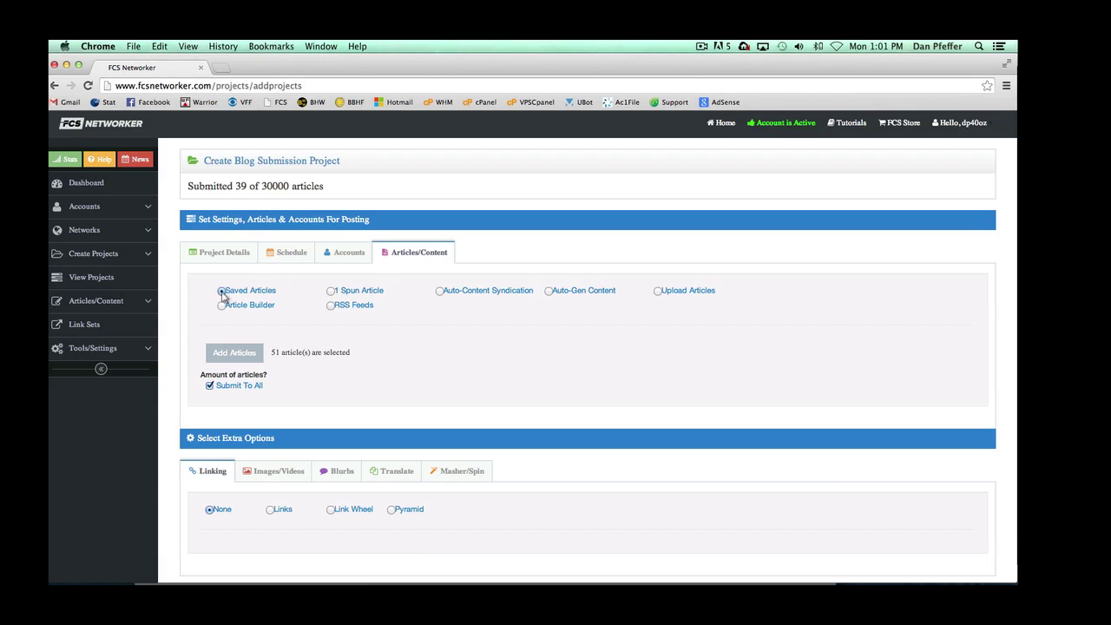
{"action": "left_click", "coordinate": [330, 292]}
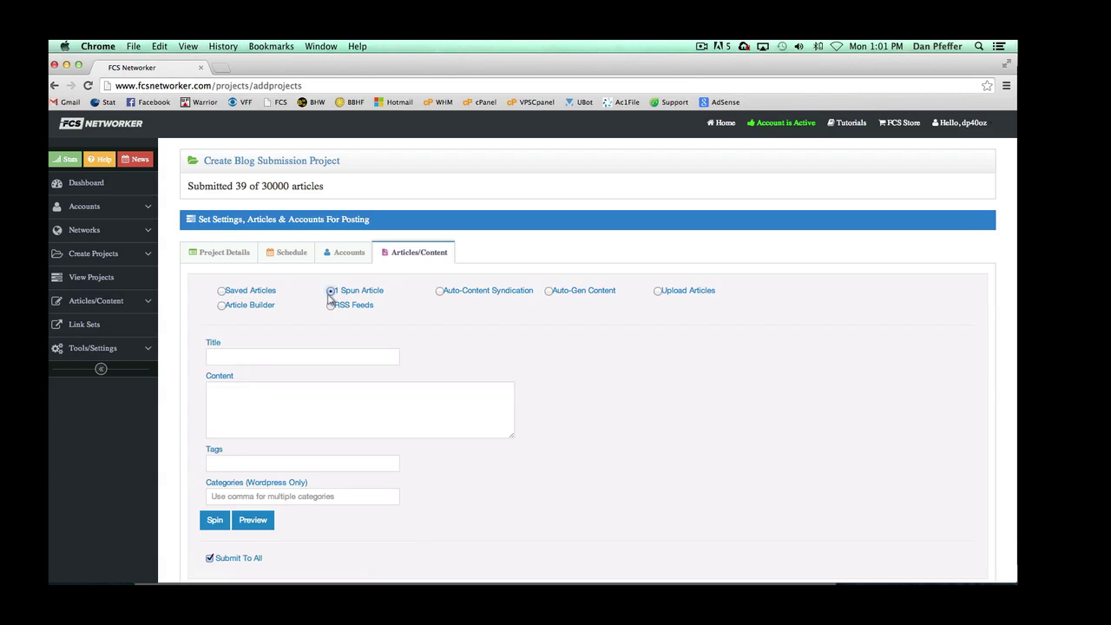
{"action": "left_click", "coordinate": [440, 291]}
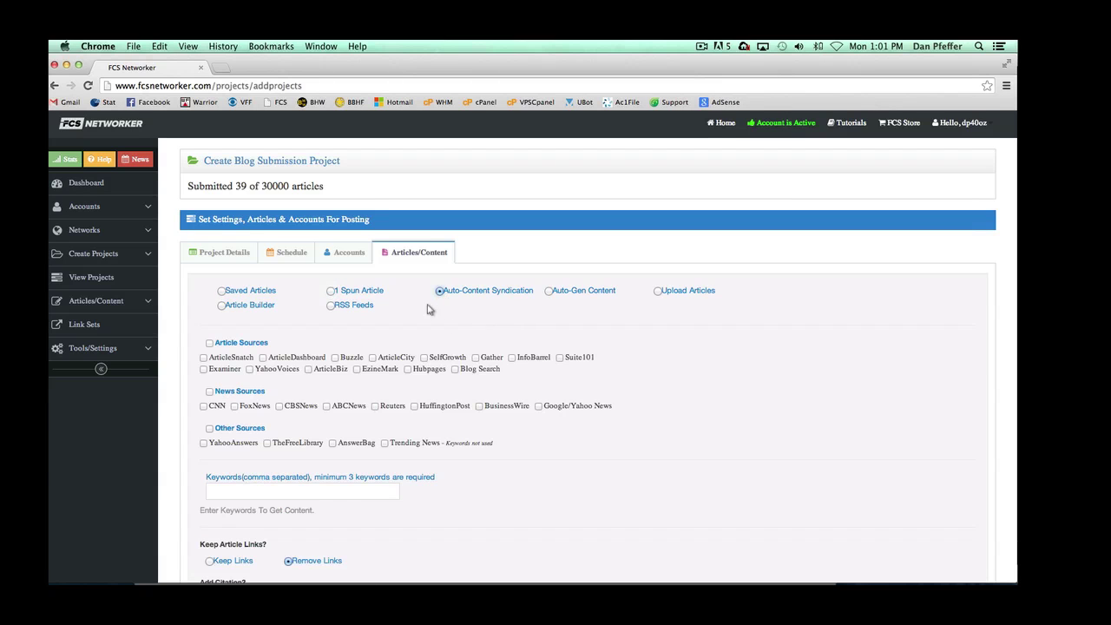
{"action": "left_click", "coordinate": [549, 292]}
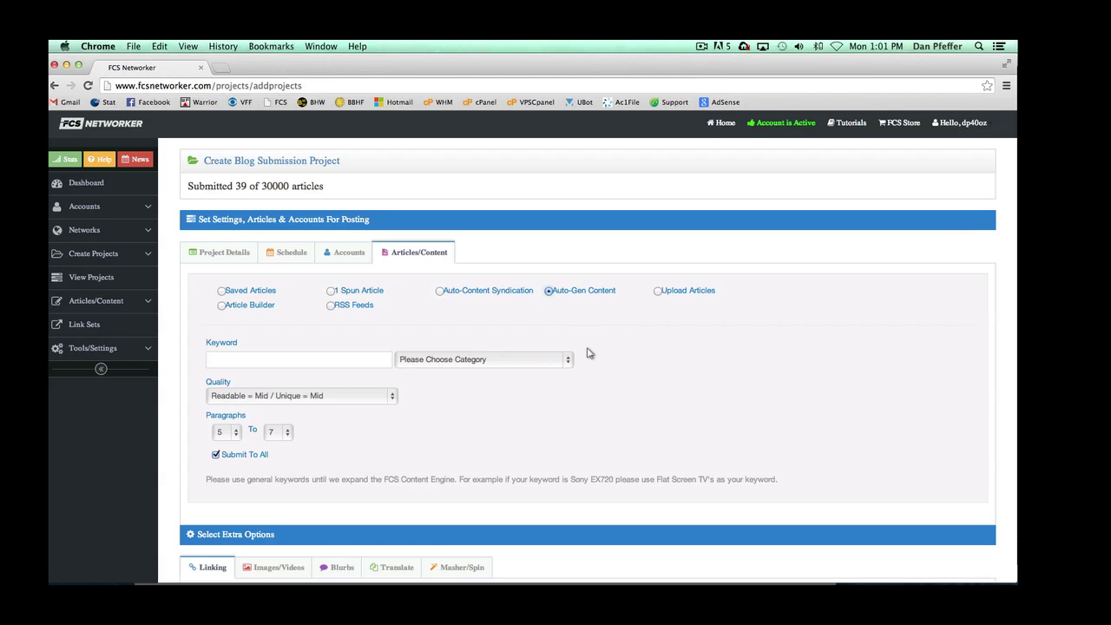
Review the required and extra options for uploading articles, and close the upload form without adding any.
{"action": "left_click", "coordinate": [658, 290]}
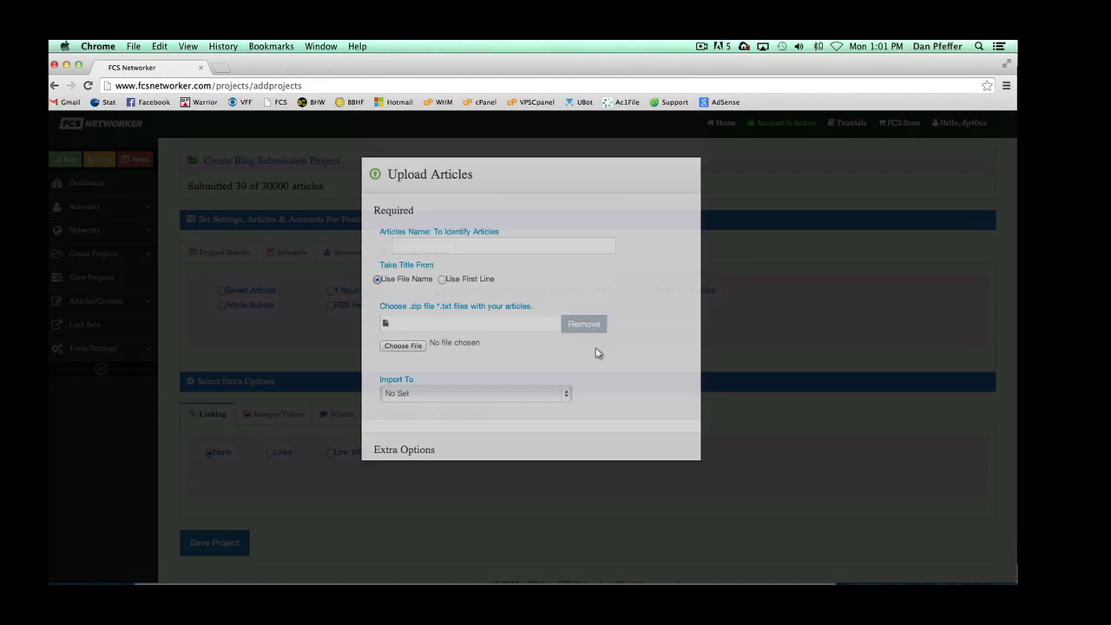
{"action": "scroll", "coordinate": [450, 263], "scroll_direction": "down", "scroll_amount": 3}
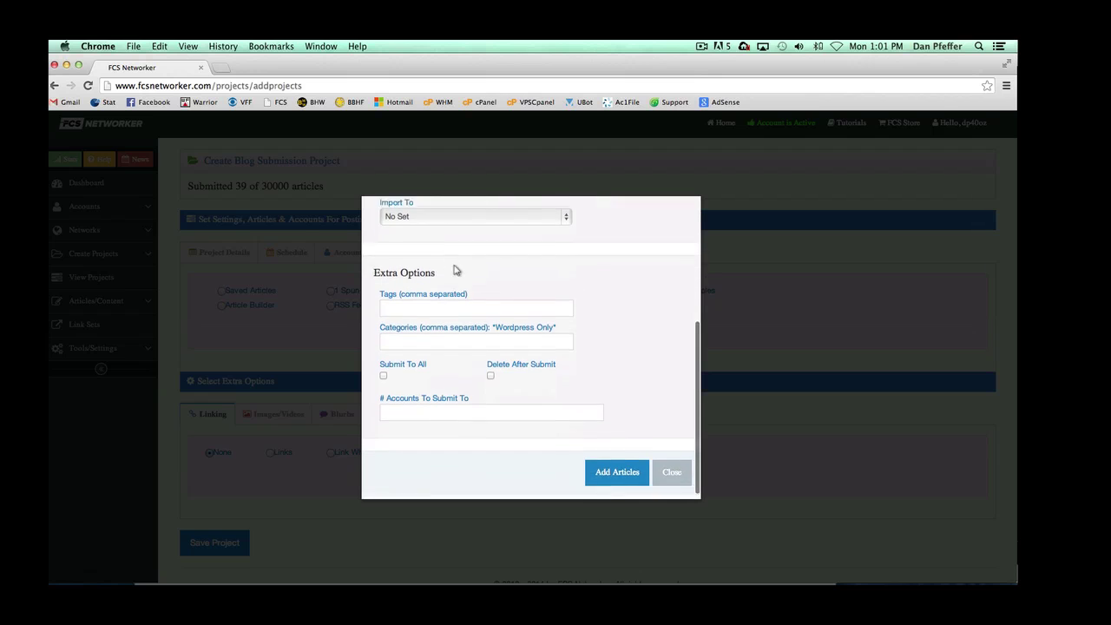
{"action": "scroll", "coordinate": [573, 344], "scroll_direction": "up", "scroll_amount": 3}
{"action": "scroll", "coordinate": [573, 345], "scroll_direction": "down", "scroll_amount": 3}
{"action": "left_click", "coordinate": [670, 465]}
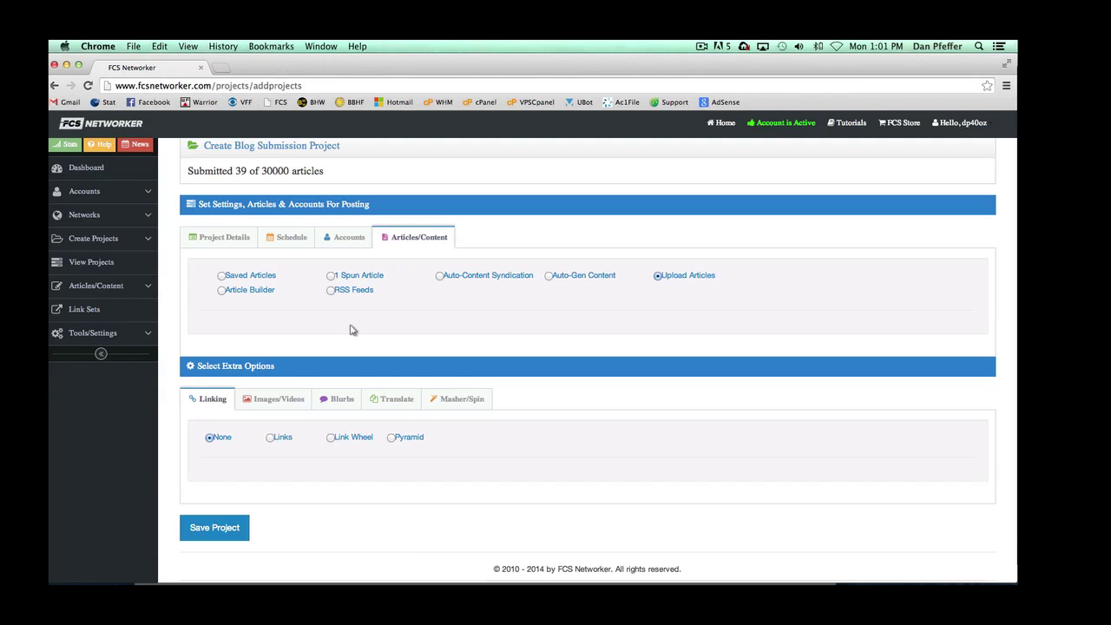
{"action": "scroll", "coordinate": [352, 330], "scroll_direction": "up", "scroll_amount": 1}
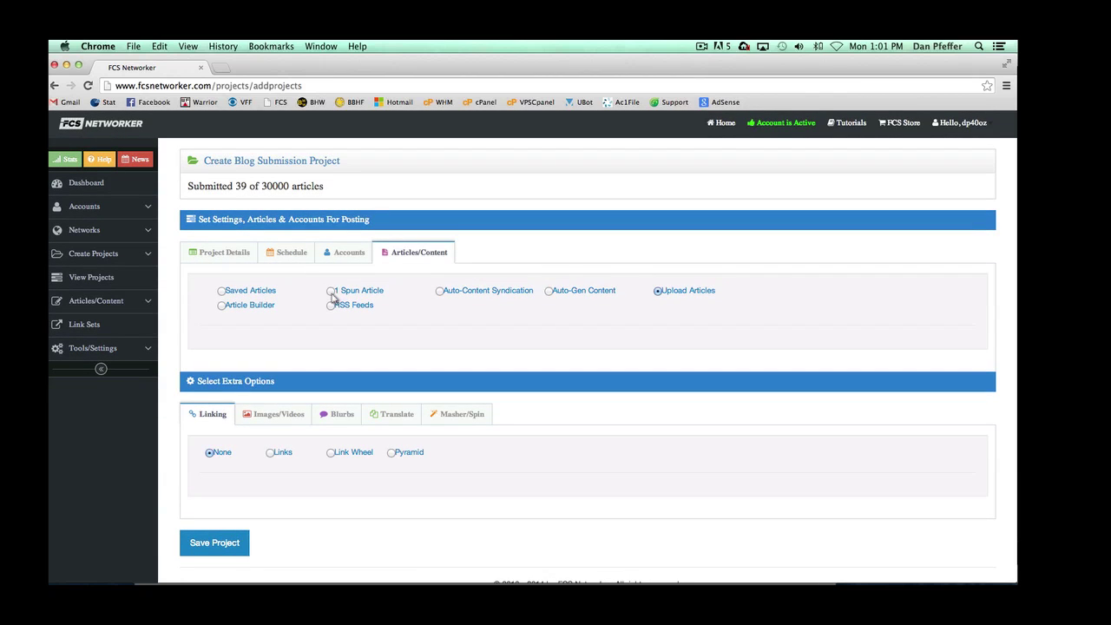
Compare the 1 Spun Article fields with the Saved Articles source and view the available article content sections.
{"action": "left_click", "coordinate": [331, 291]}
{"action": "scroll", "coordinate": [368, 333], "scroll_direction": "down", "scroll_amount": 2}
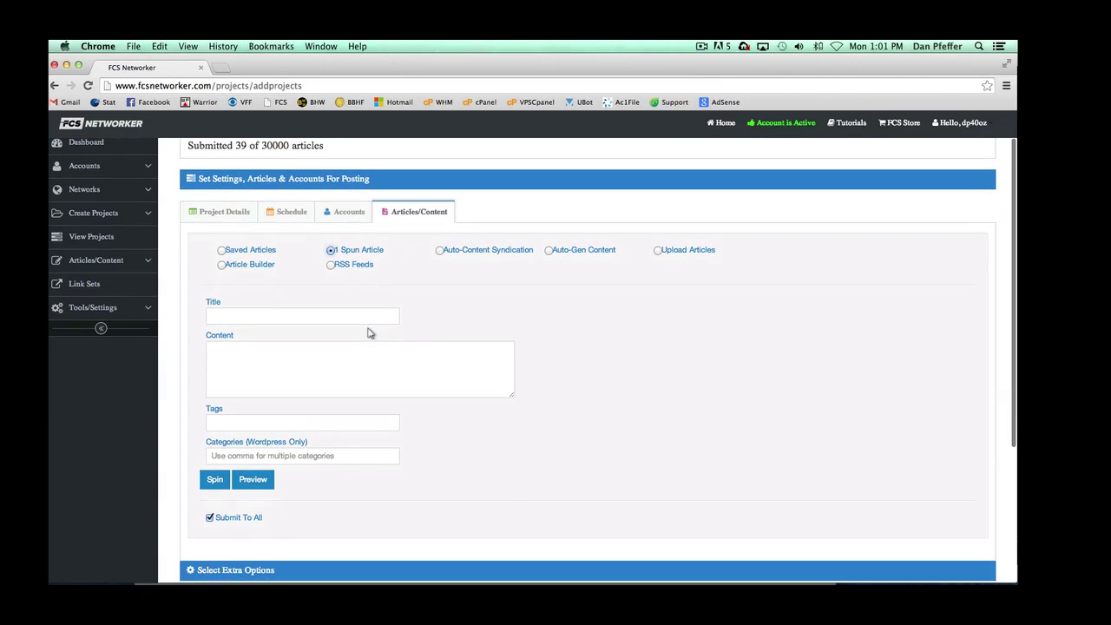
{"action": "left_click", "coordinate": [221, 251]}
{"action": "scroll", "coordinate": [318, 316], "scroll_direction": "up", "scroll_amount": 2}
{"action": "scroll", "coordinate": [317, 316], "scroll_direction": "up", "scroll_amount": 1}
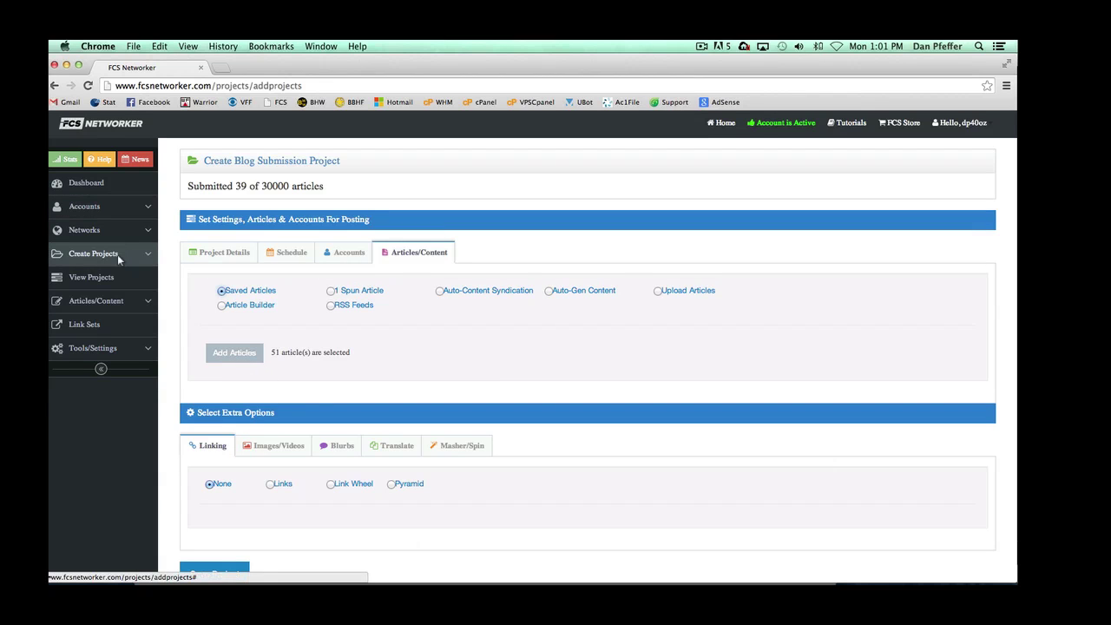
{"action": "left_click", "coordinate": [97, 301]}
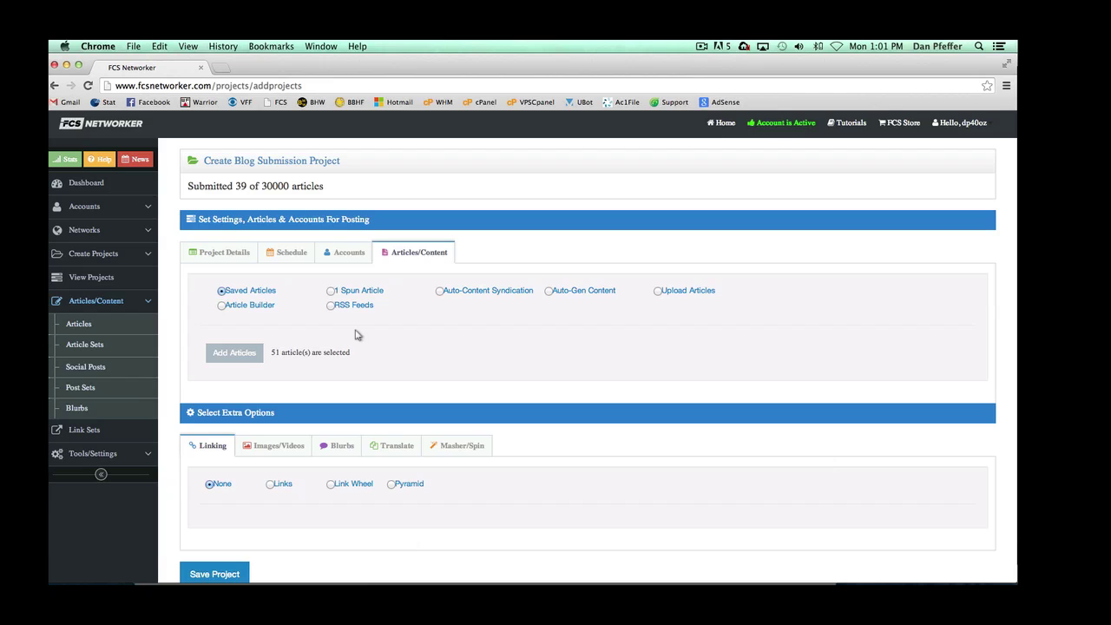
{"action": "left_click", "coordinate": [97, 301]}
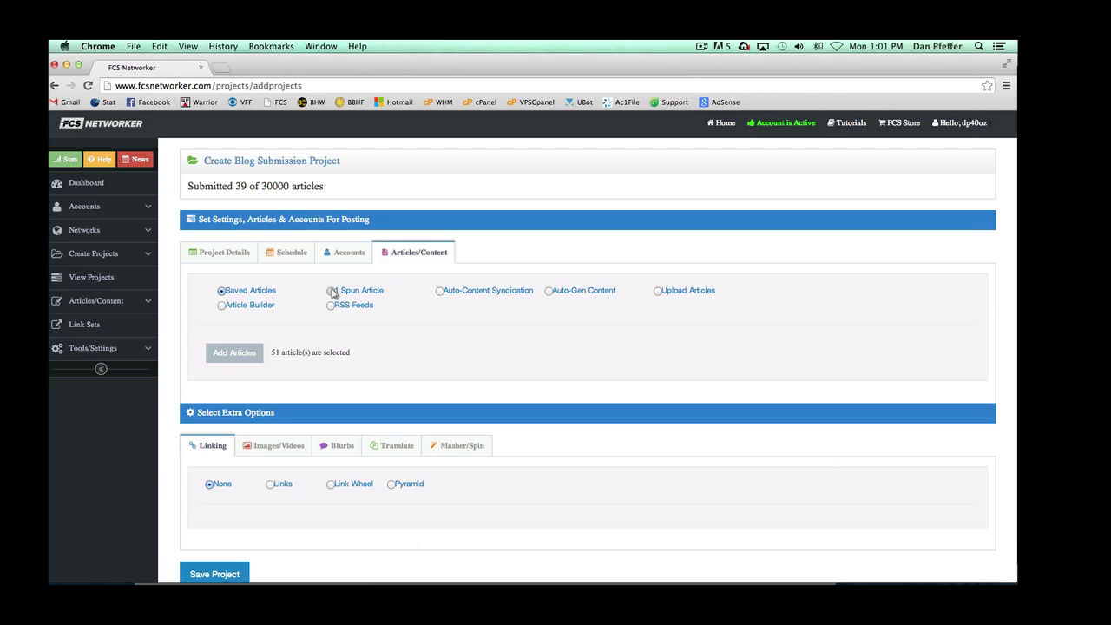
Choose 1 Spun Article as the content source and enter the title "Hey guys this is {my|our} spun {article|content}".
{"action": "left_click", "coordinate": [331, 293]}
{"action": "scroll", "coordinate": [469, 322], "scroll_direction": "down", "scroll_amount": 1}
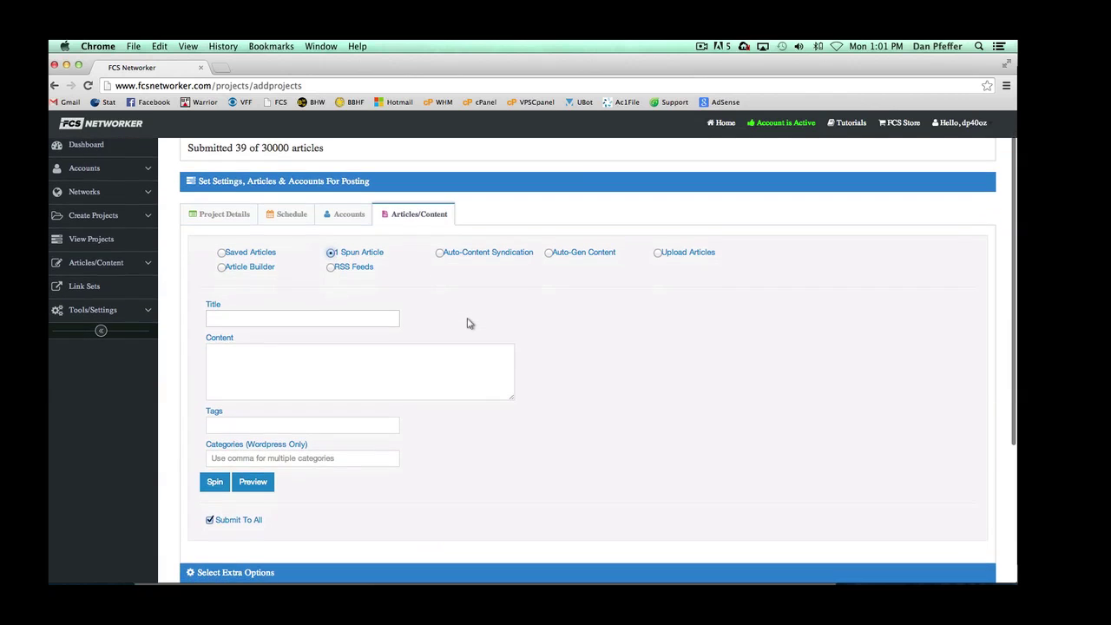
{"action": "left_click", "coordinate": [260, 321]}
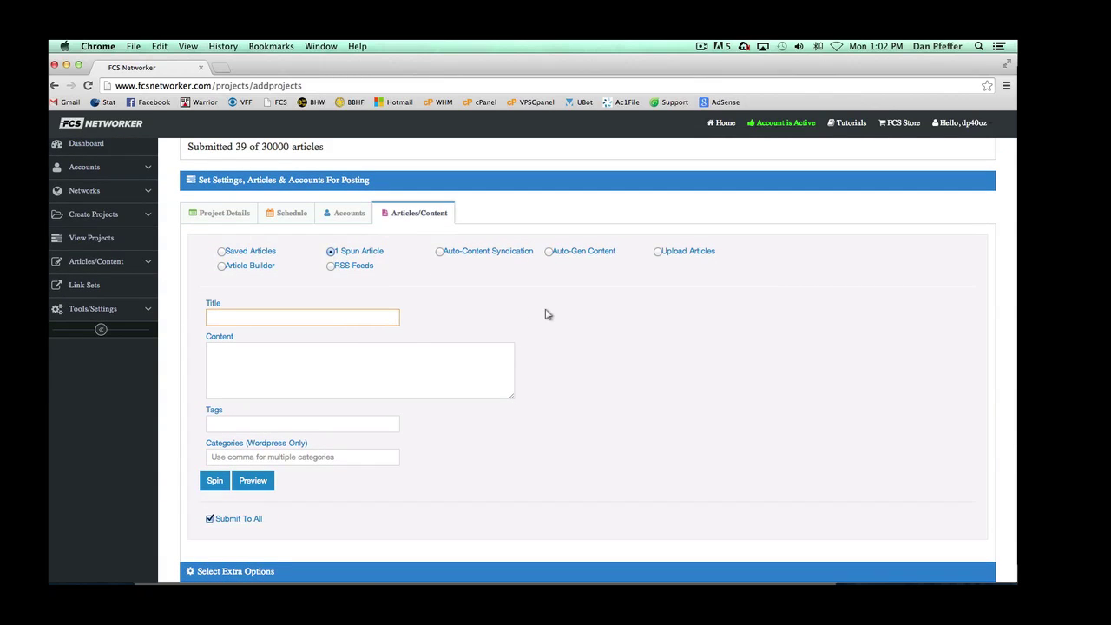
{"action": "type", "text": "Hey guys this is {mhy"}
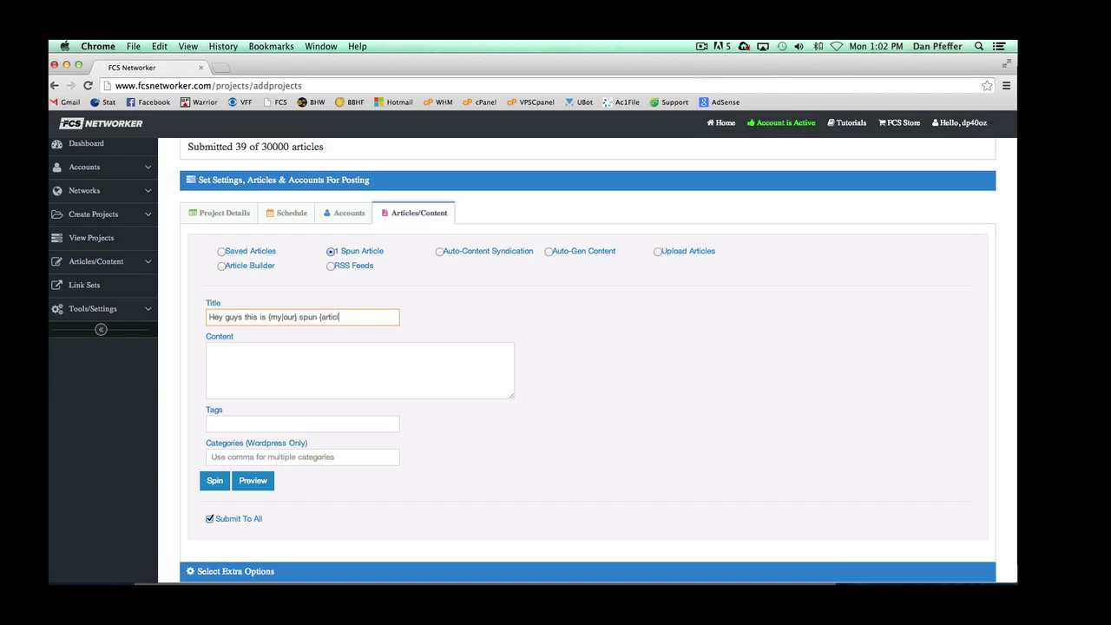
{"action": "type", "text": "ntent"}
Enter "This is just a {test|demo}" as the article content and preview the spun result.
{"action": "left_click", "coordinate": [306, 382]}
{"action": "type", "text": "This is just a {"}
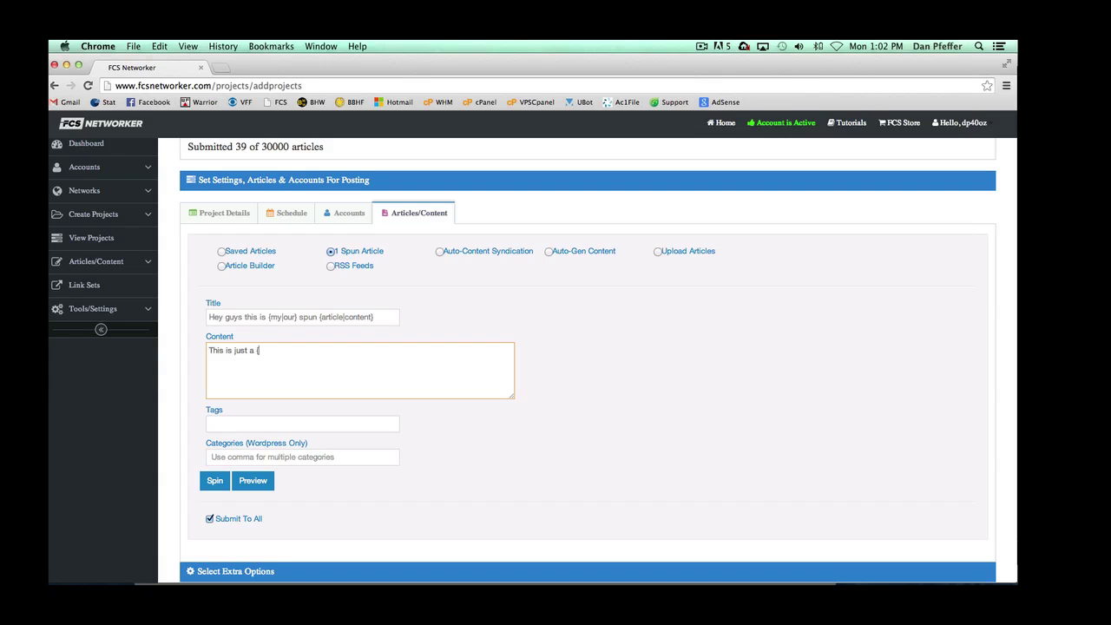
{"action": "type", "text": "test|demo"}
{"action": "left_click", "coordinate": [254, 483]}
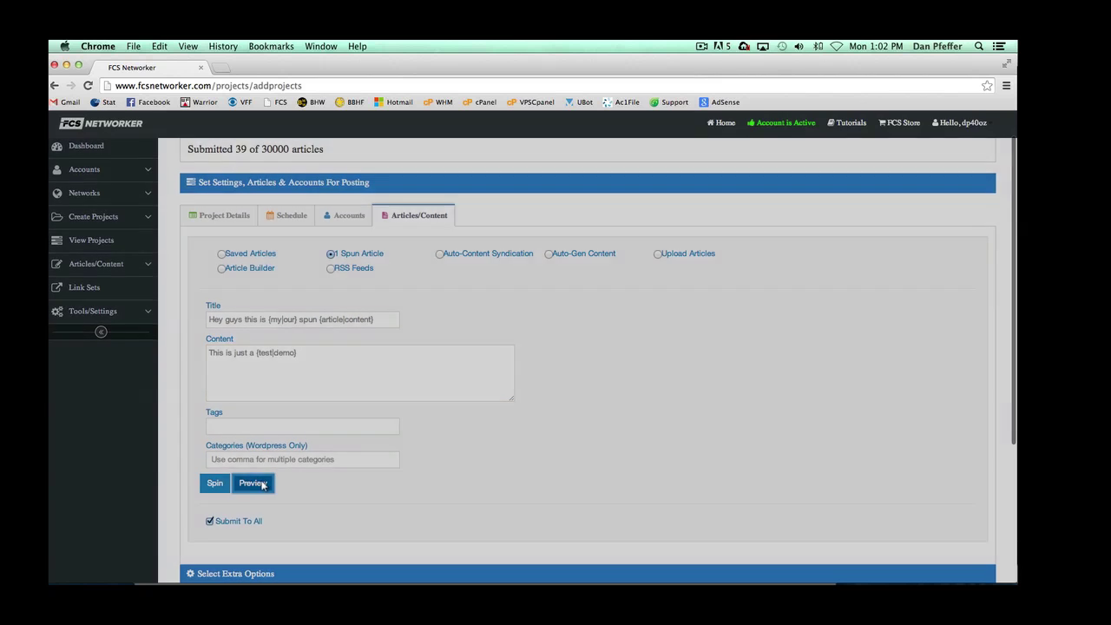
{"action": "left_click", "coordinate": [682, 293]}
Review the project's account selection and return to the spun article's submission settings.
{"action": "scroll", "coordinate": [544, 332], "scroll_direction": "down", "scroll_amount": 1}
{"action": "left_click", "coordinate": [349, 172]}
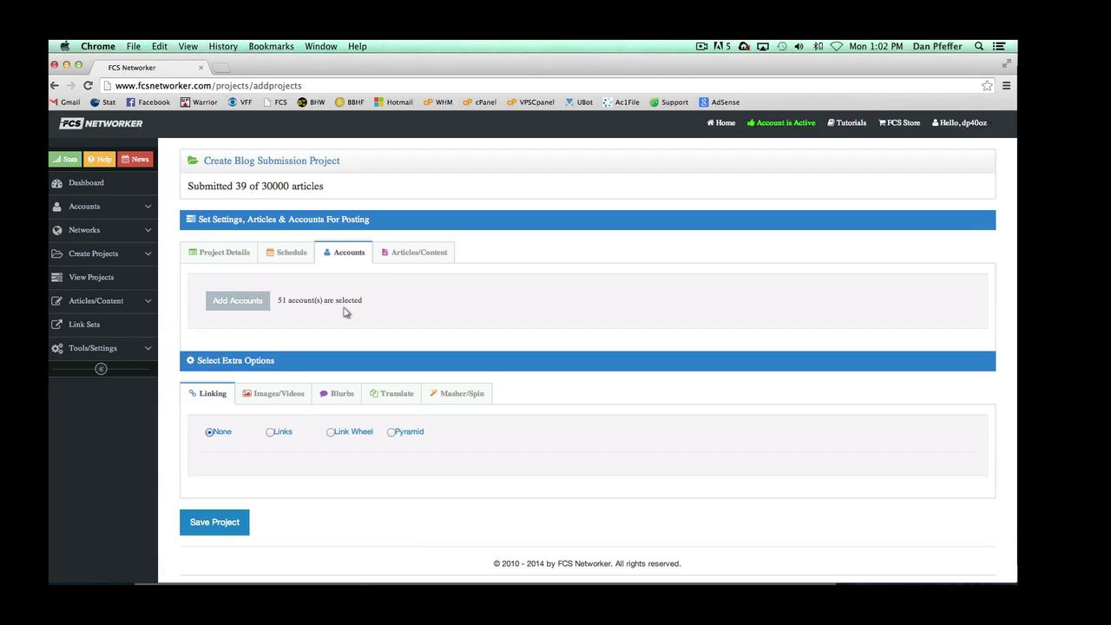
{"action": "left_click", "coordinate": [433, 252]}
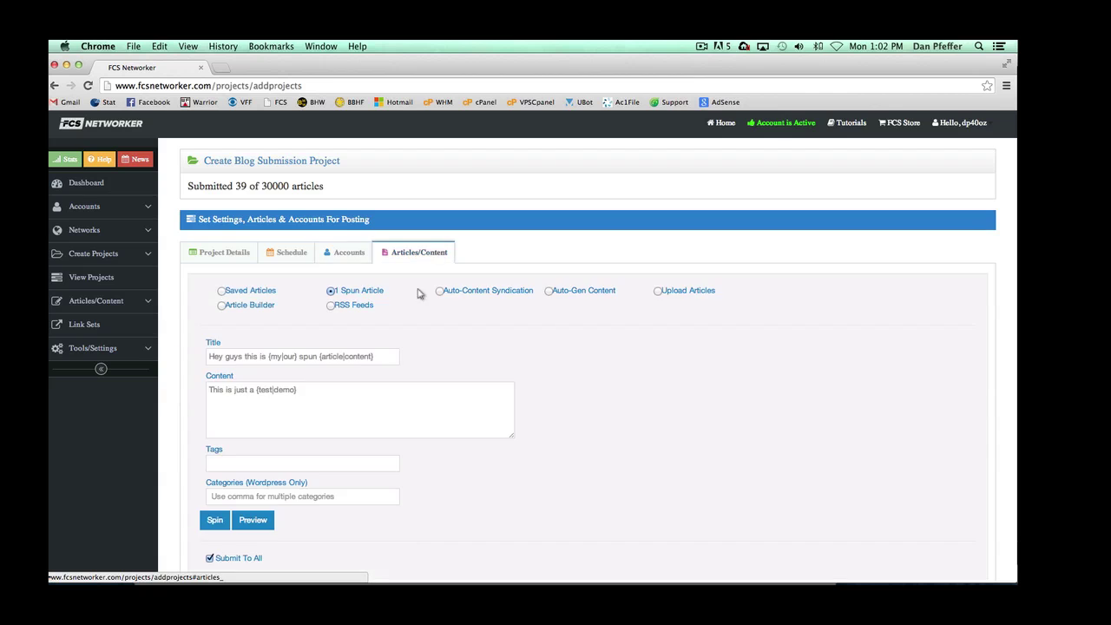
{"action": "scroll", "coordinate": [395, 363], "scroll_direction": "down", "scroll_amount": 1}
{"action": "scroll", "coordinate": [398, 363], "scroll_direction": "down", "scroll_amount": 2}
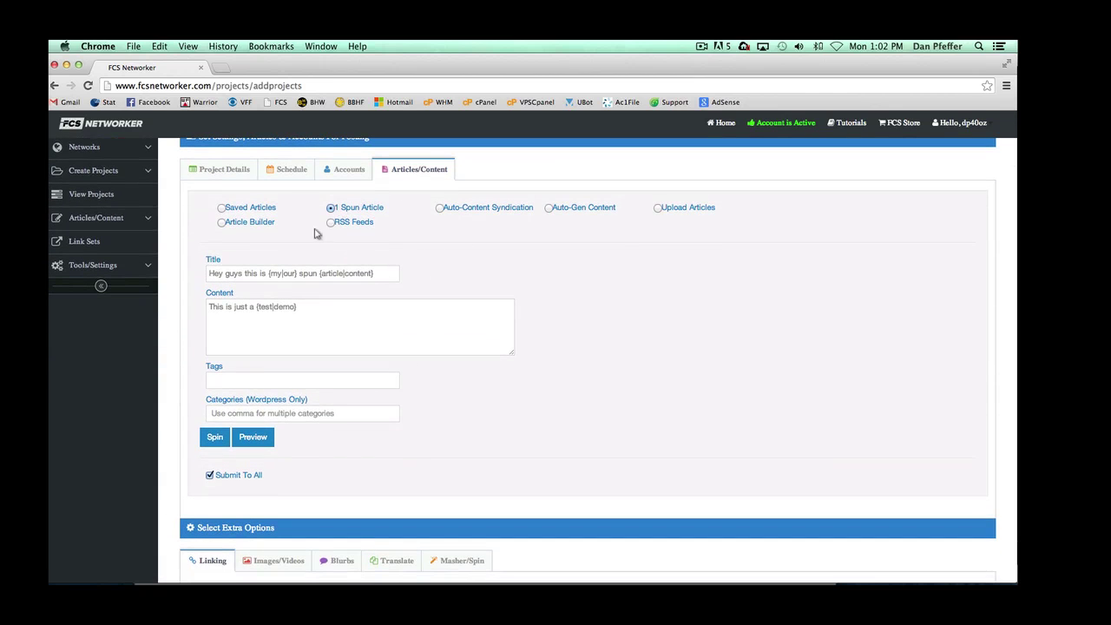
Turn off Submit To All for the spun article and set the number of articles to 30.
{"action": "left_click", "coordinate": [209, 476]}
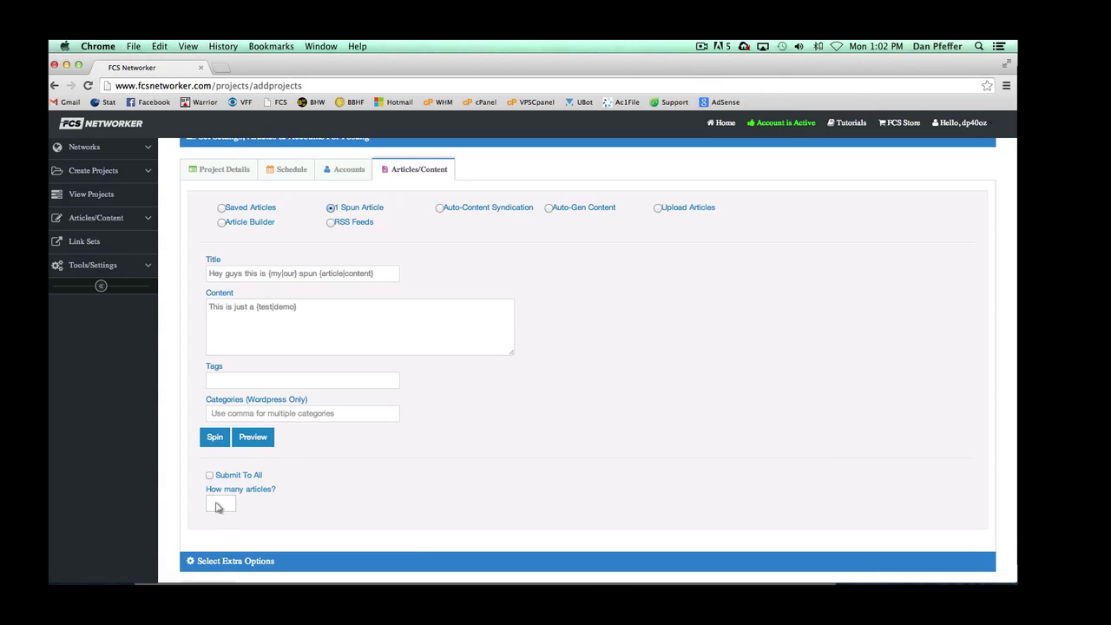
{"action": "left_click", "coordinate": [211, 477]}
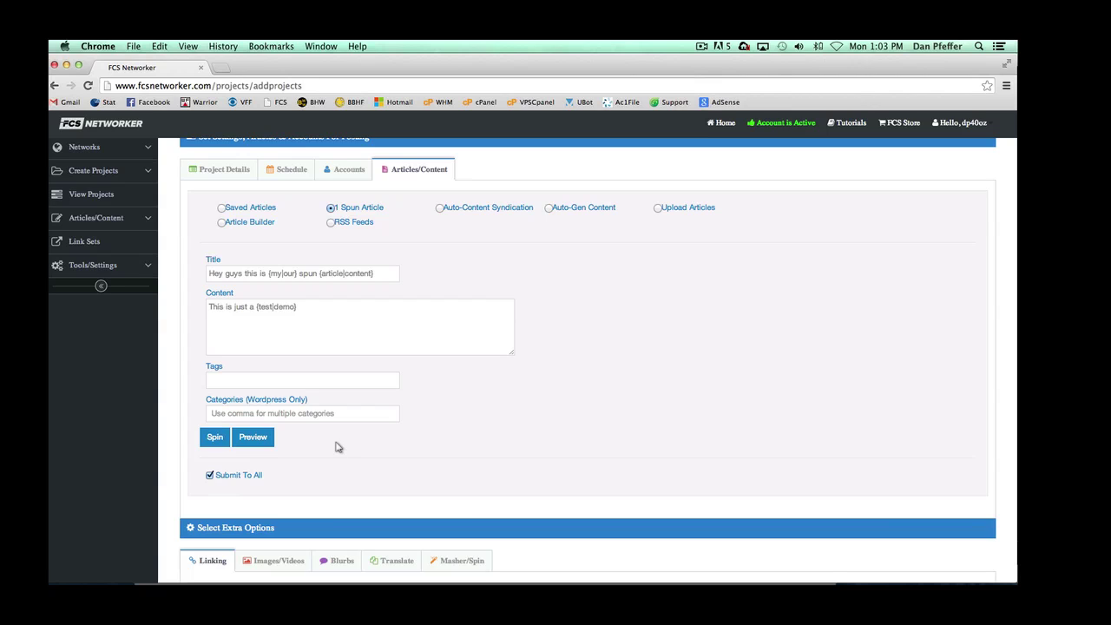
{"action": "left_click", "coordinate": [209, 475]}
{"action": "left_click", "coordinate": [222, 506]}
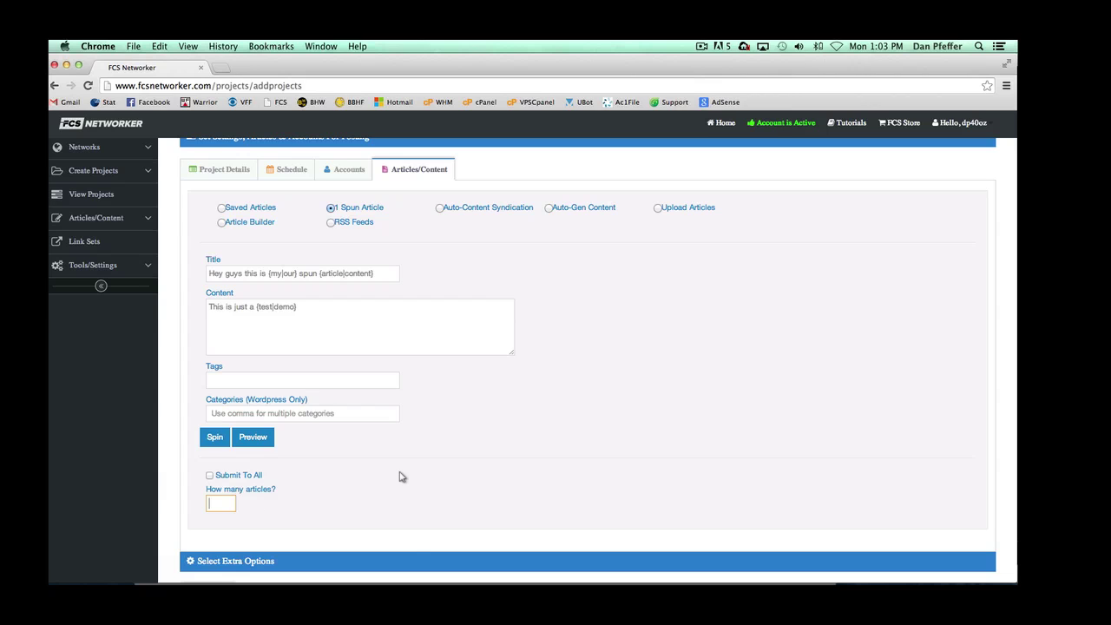
{"action": "type", "text": "20"}
{"action": "left_click", "coordinate": [210, 475]}
{"action": "left_click", "coordinate": [210, 475]}
{"action": "scroll", "coordinate": [224, 505], "scroll_direction": "down", "scroll_amount": 1}
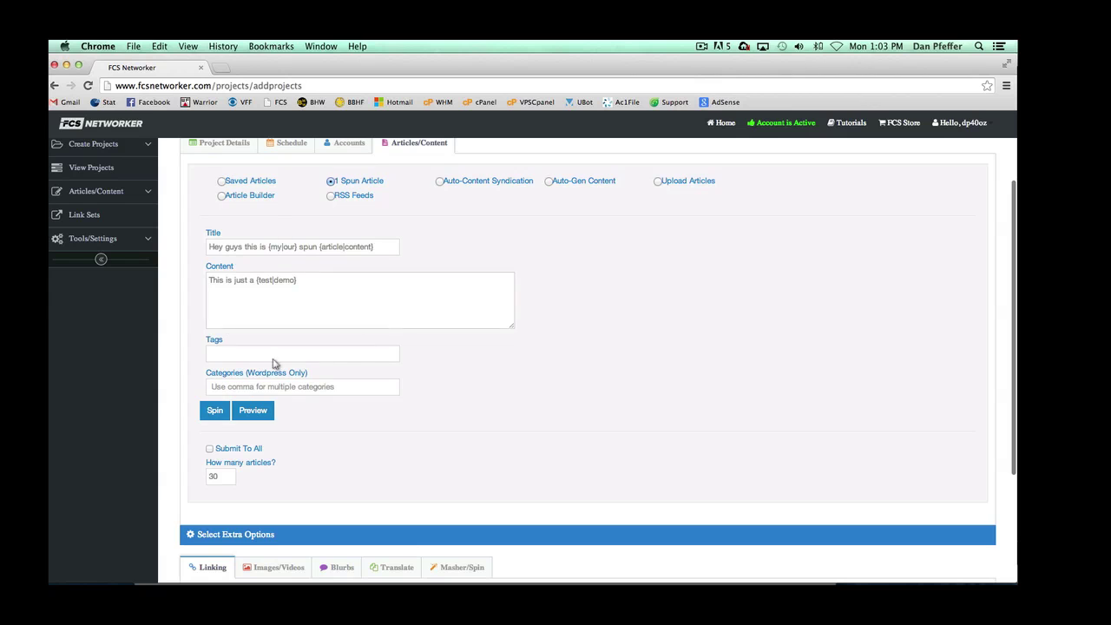
Recheck the accounts selected for the project and go back to its article content.
{"action": "left_click", "coordinate": [352, 143]}
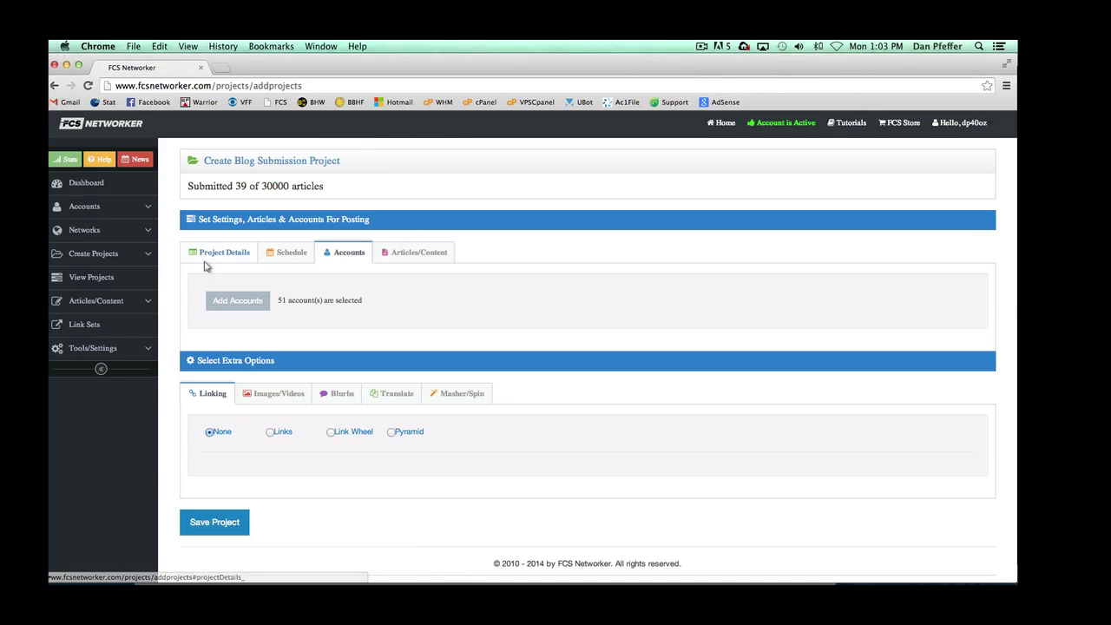
{"action": "left_click", "coordinate": [434, 251]}
{"action": "scroll", "coordinate": [547, 264], "scroll_direction": "down", "scroll_amount": 2}
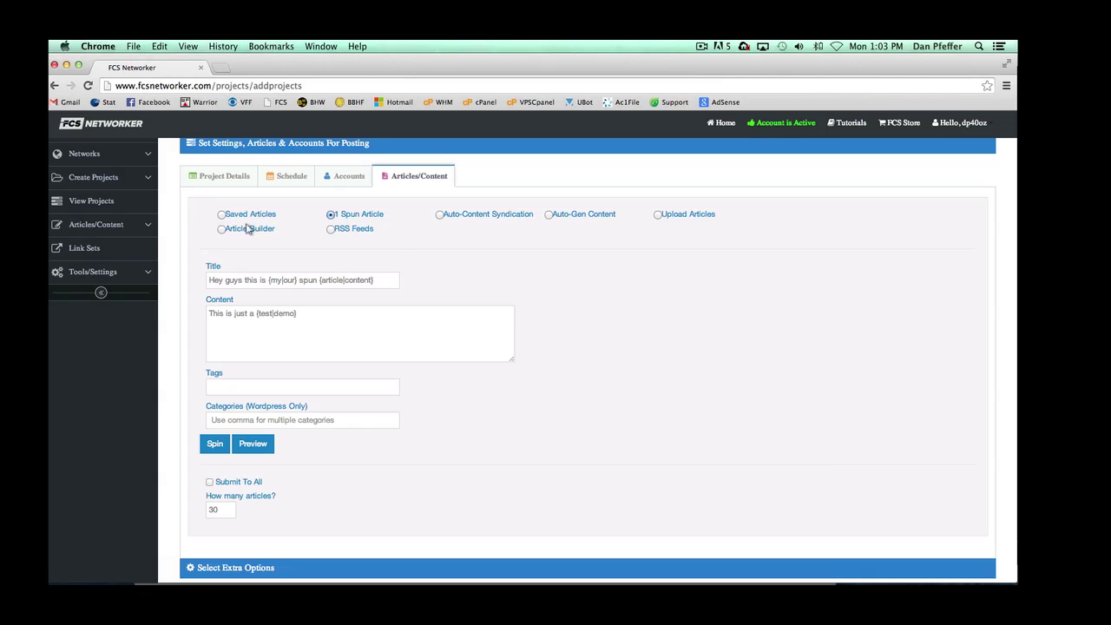
Try selecting the saved article LongTitle with Submit To All, and return to the 1 Spun Article source.
{"action": "left_click", "coordinate": [222, 215]}
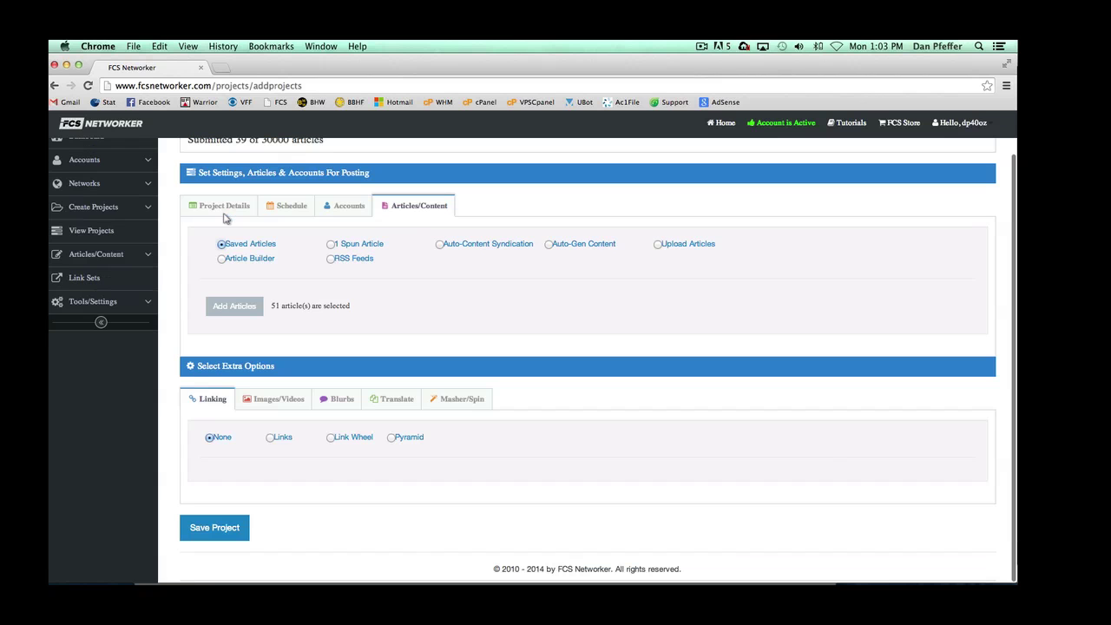
{"action": "left_click", "coordinate": [247, 314]}
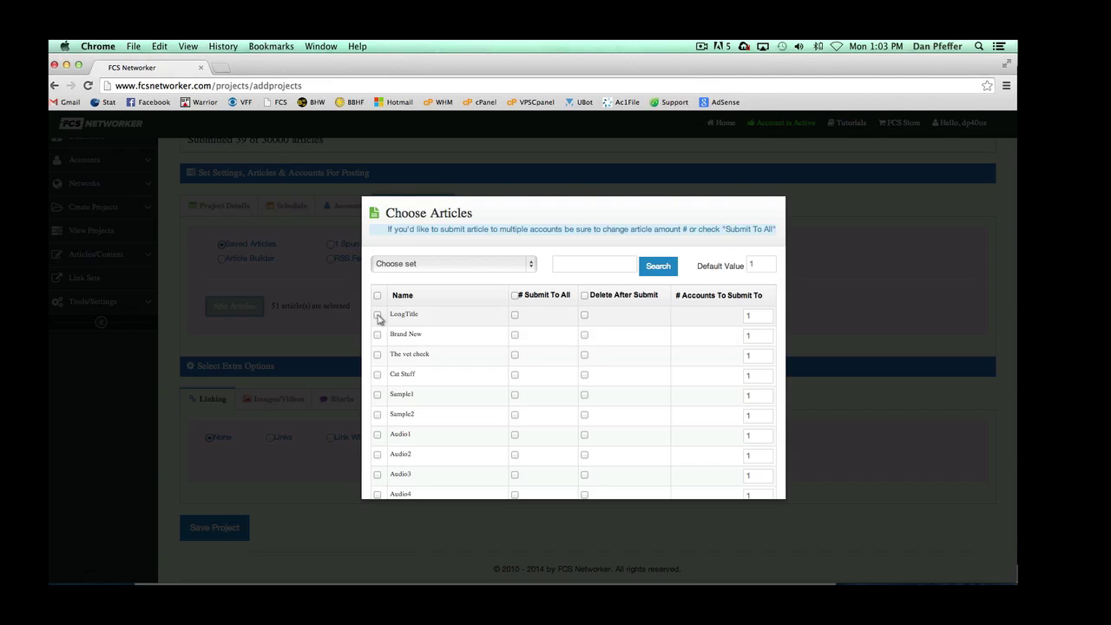
{"action": "left_click", "coordinate": [378, 316]}
{"action": "left_click", "coordinate": [515, 316]}
{"action": "left_click", "coordinate": [515, 316]}
{"action": "left_click", "coordinate": [377, 315]}
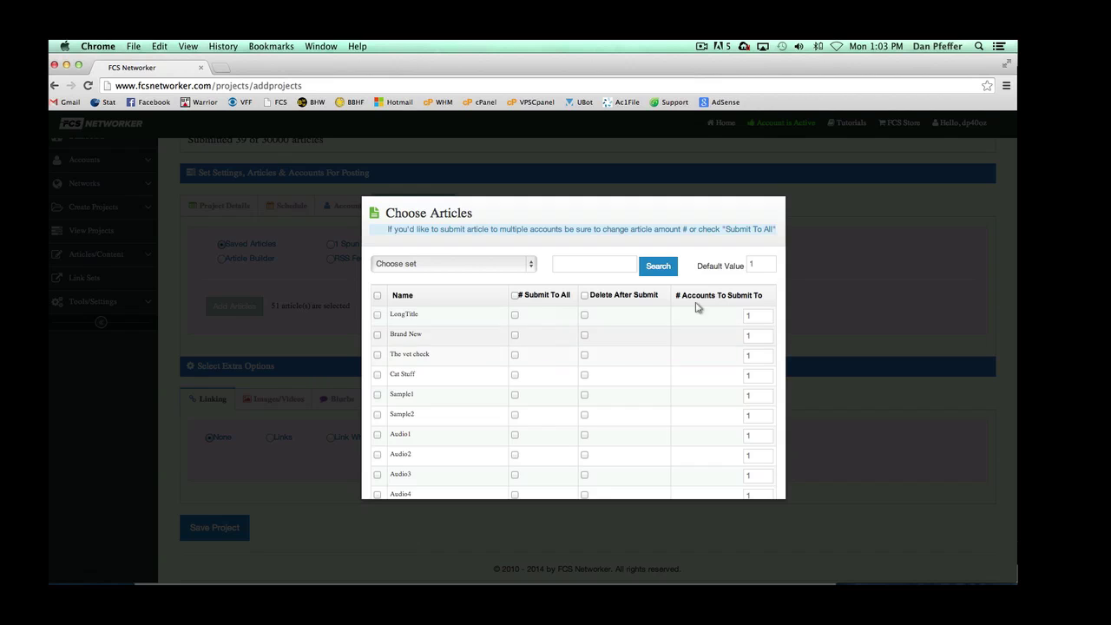
{"action": "left_click", "coordinate": [837, 264]}
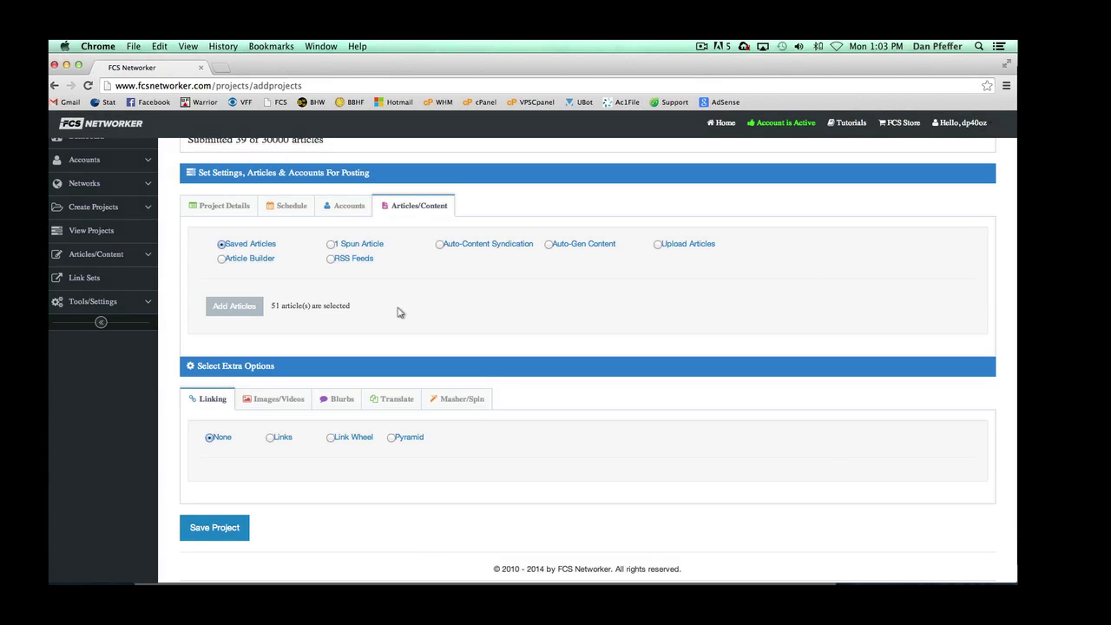
{"action": "left_click", "coordinate": [332, 245]}
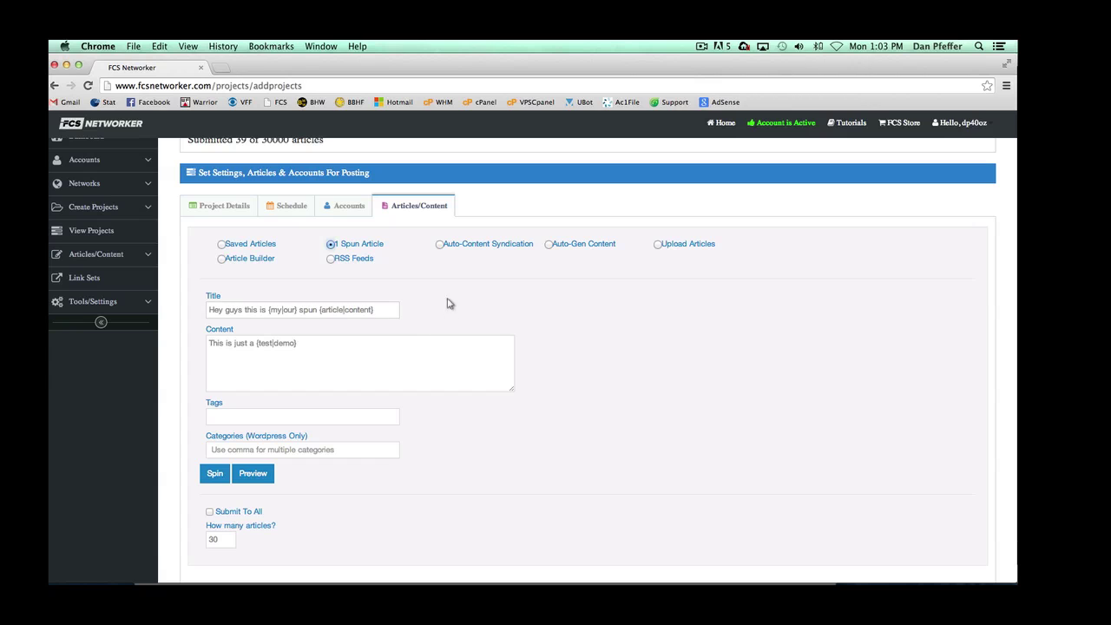
Set the project's linking type to Links and look through the saved primary link sets without choosing one.
{"action": "scroll", "coordinate": [484, 287], "scroll_direction": "down", "scroll_amount": 1}
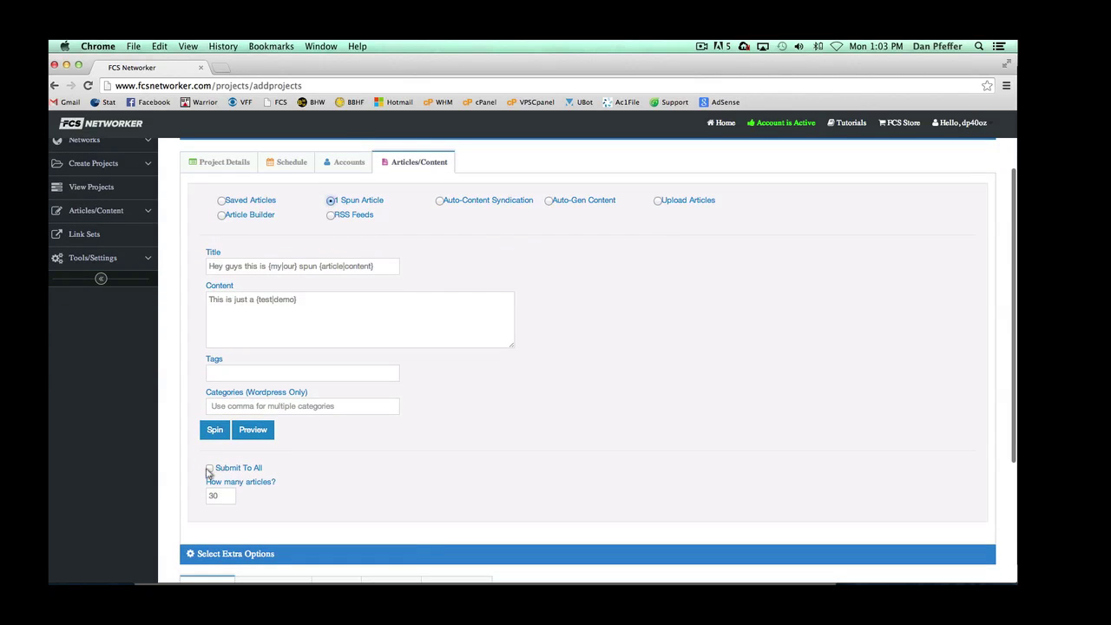
{"action": "scroll", "coordinate": [452, 474], "scroll_direction": "down", "scroll_amount": 5}
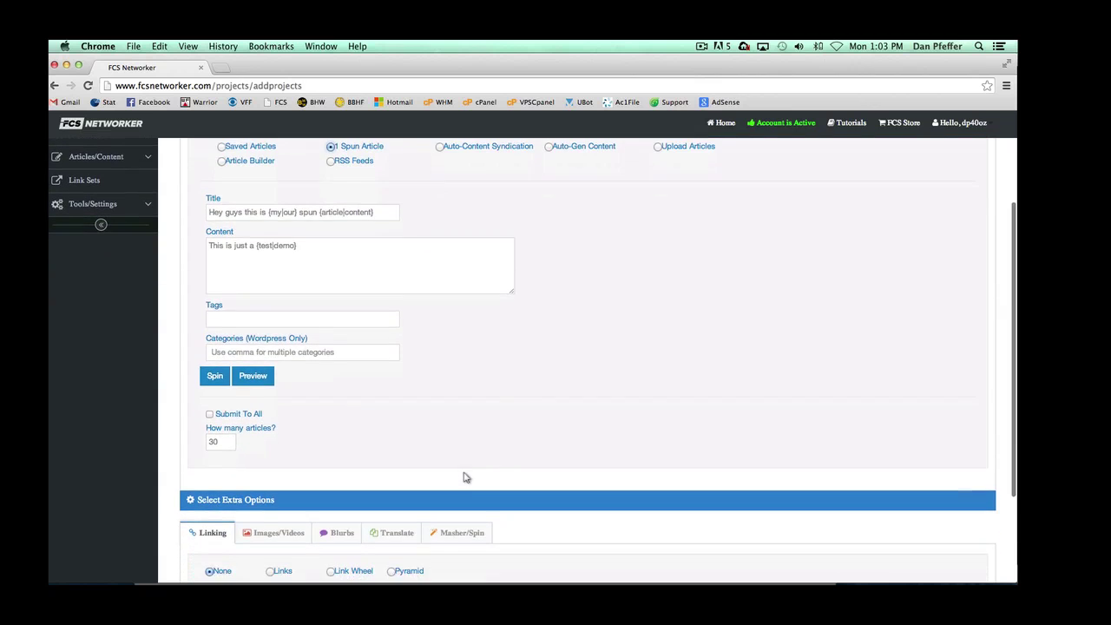
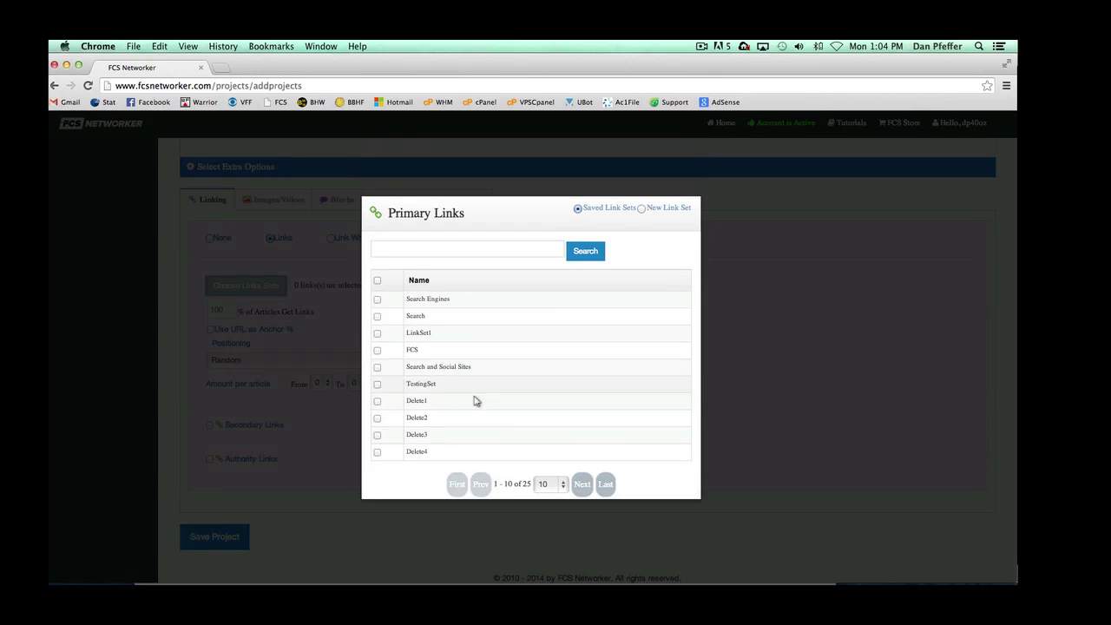
{"action": "scroll", "coordinate": [611, 408], "scroll_direction": "down", "scroll_amount": 5}
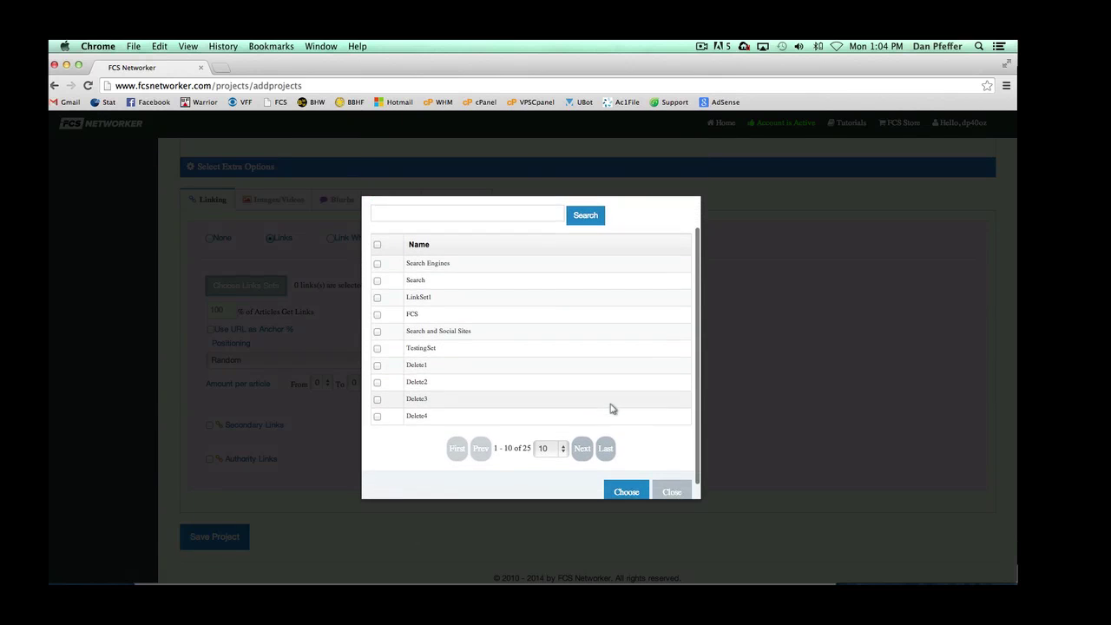
{"action": "left_click", "coordinate": [668, 478]}
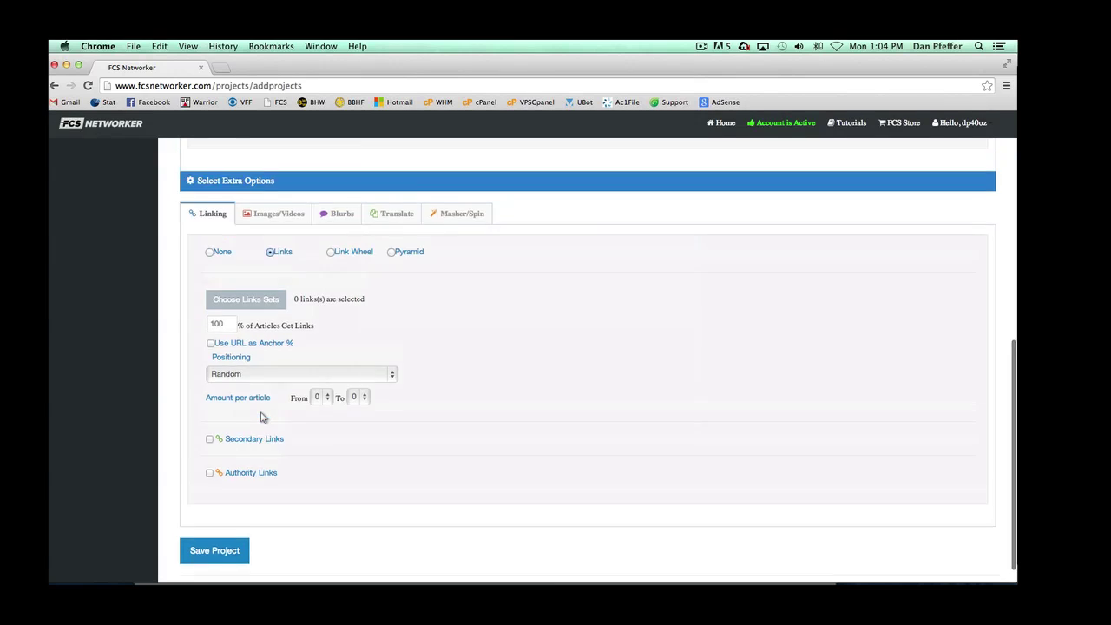
{"action": "scroll", "coordinate": [260, 417], "scroll_direction": "up", "scroll_amount": 10}
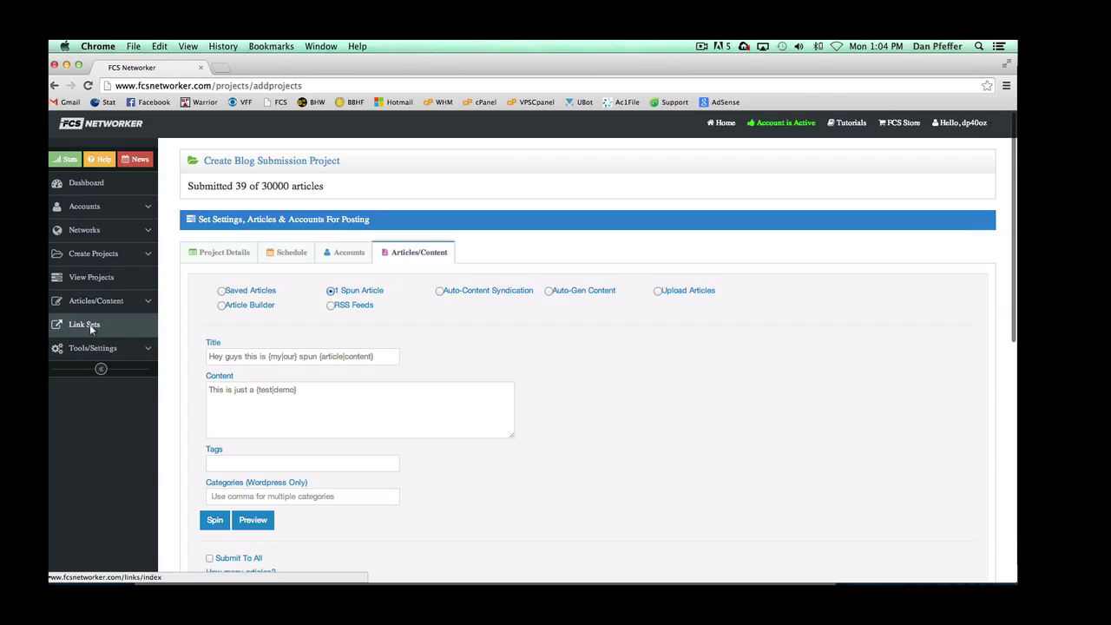
{"action": "scroll", "coordinate": [479, 386], "scroll_direction": "down", "scroll_amount": 2}
{"action": "scroll", "coordinate": [479, 385], "scroll_direction": "down", "scroll_amount": 10}
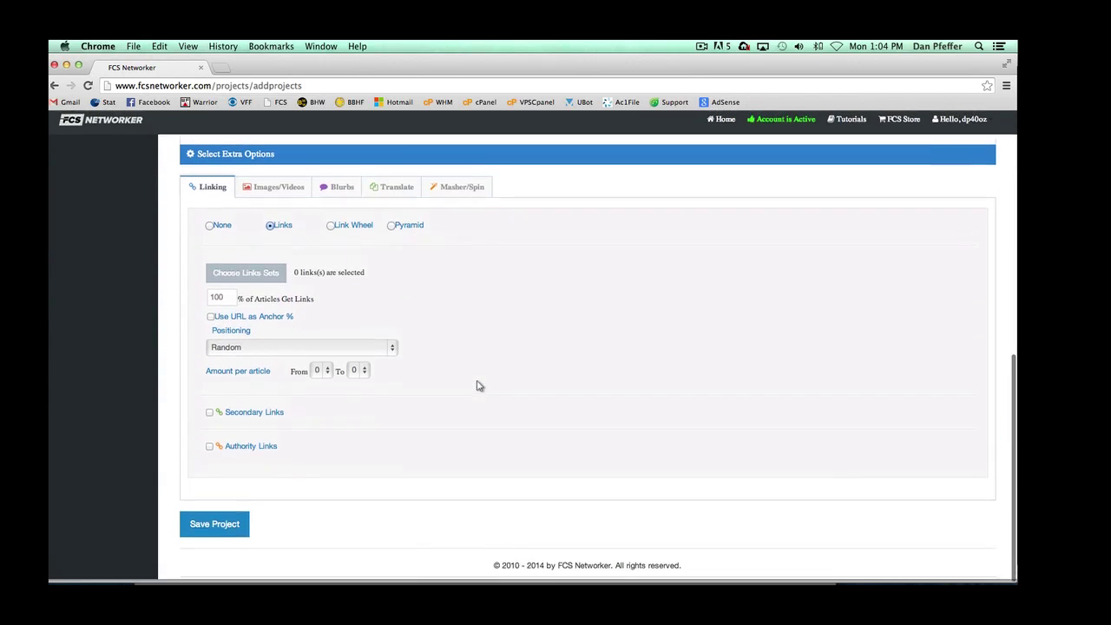
{"action": "left_click", "coordinate": [246, 277]}
{"action": "scroll", "coordinate": [620, 352], "scroll_direction": "up", "scroll_amount": 1}
{"action": "scroll", "coordinate": [620, 352], "scroll_direction": "up", "scroll_amount": 2}
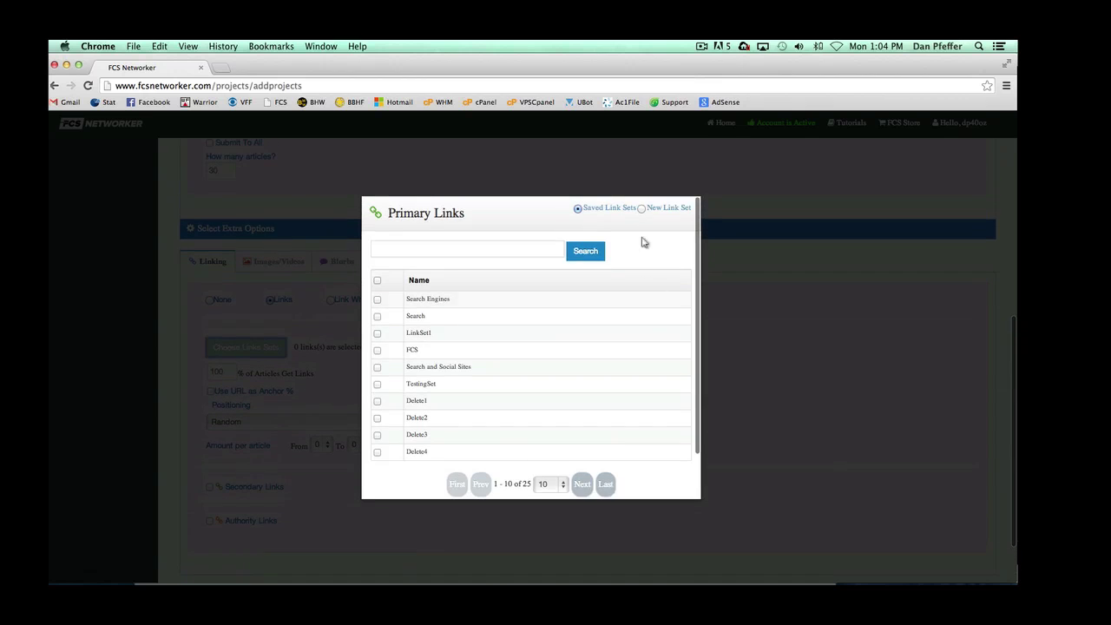
{"action": "left_click", "coordinate": [642, 204]}
{"action": "scroll", "coordinate": [628, 290], "scroll_direction": "down", "scroll_amount": 1}
{"action": "left_click", "coordinate": [432, 240]}
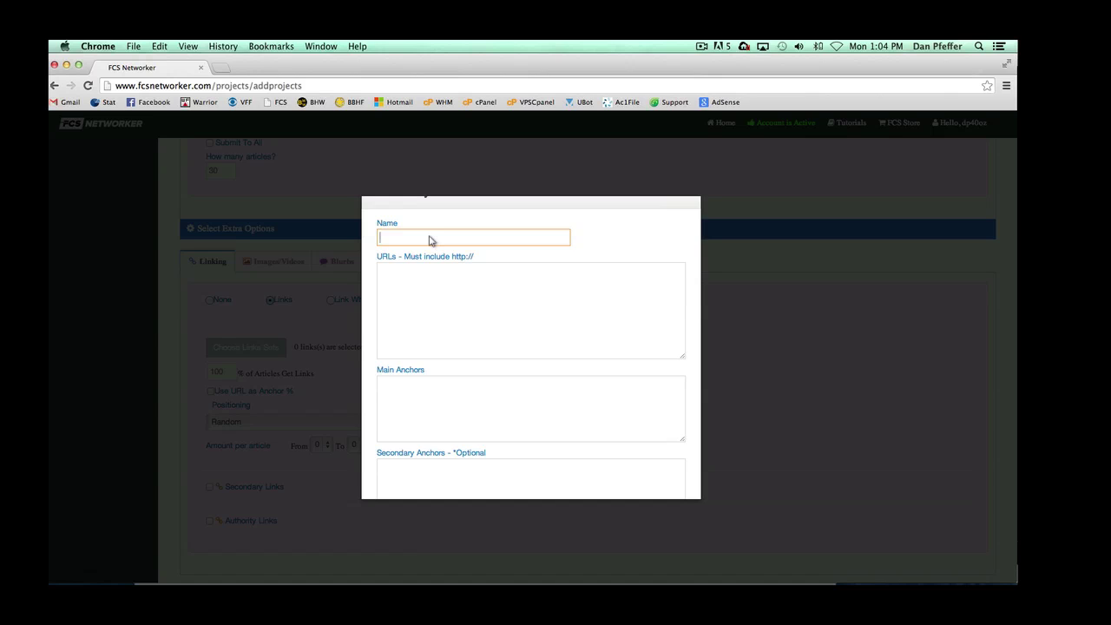
{"action": "type", "text": "TestLinkSet"}
{"action": "left_click", "coordinate": [427, 308]}
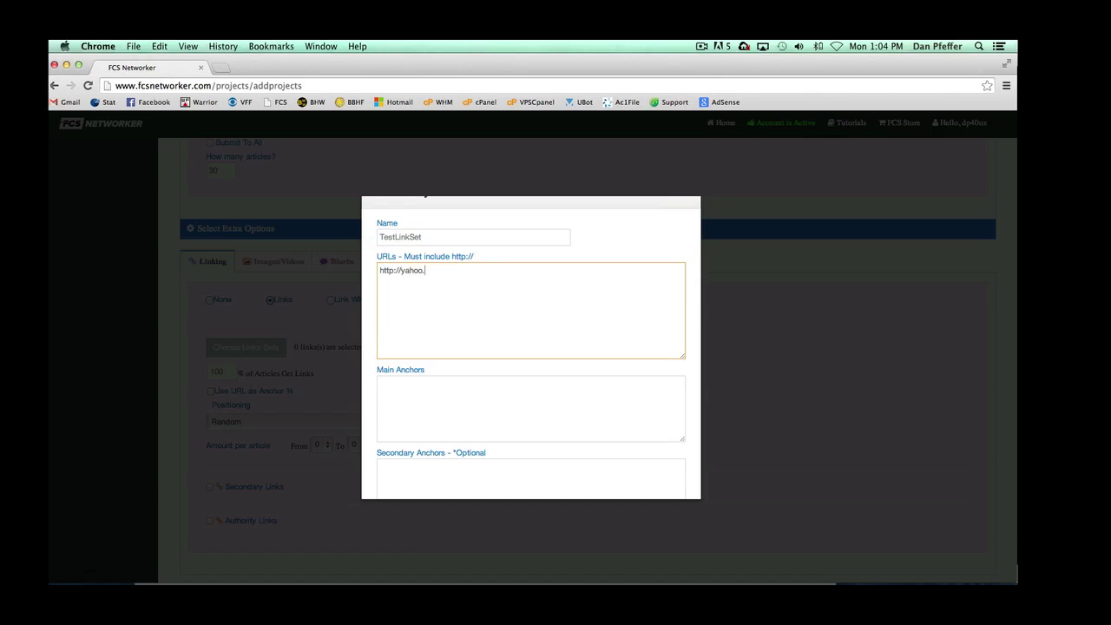
Add the main anchors Great Search Engine and Search Engine, plus the secondary anchor Cool site, to the new link set.
{"action": "left_click", "coordinate": [426, 398]}
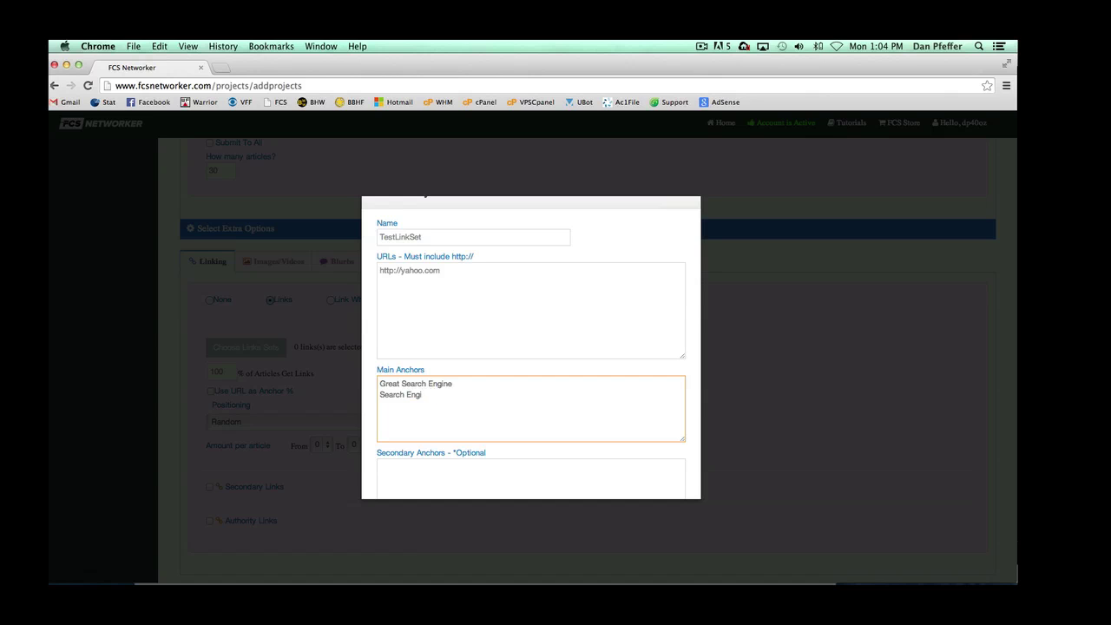
{"action": "scroll", "coordinate": [449, 400], "scroll_direction": "down", "scroll_amount": 3}
{"action": "left_click", "coordinate": [449, 400]}
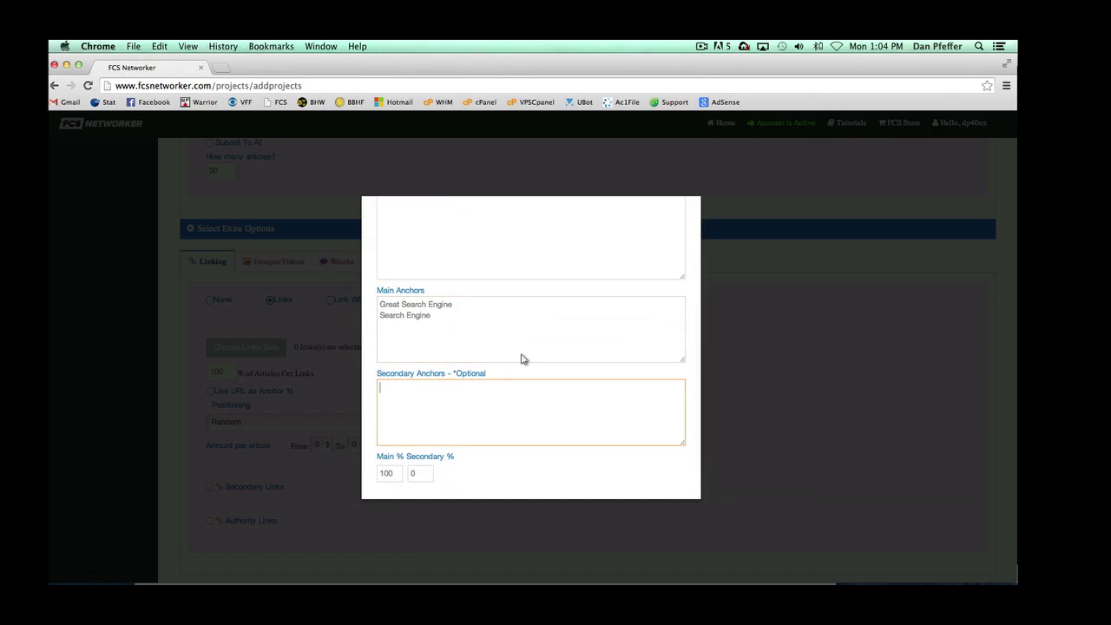
{"action": "type", "text": "Co"}
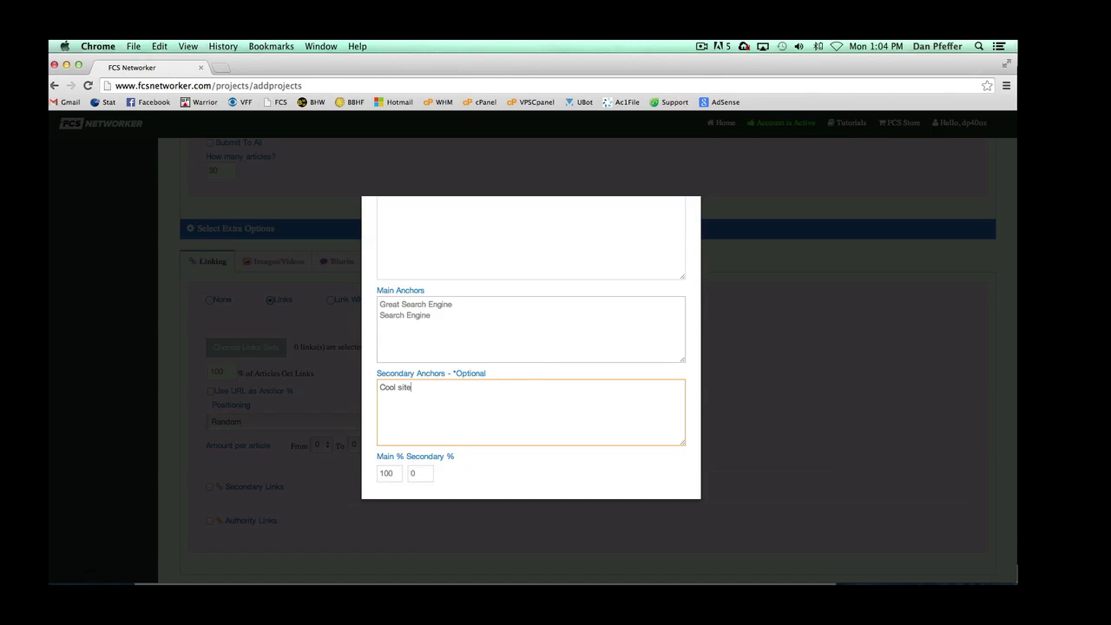
{"action": "type", "text": "ol site"}
Set the link set's main anchor percentage to 90 and choose the set for the project.
{"action": "scroll", "coordinate": [506, 391], "scroll_direction": "down", "scroll_amount": 1}
{"action": "double_click", "coordinate": [389, 446]}
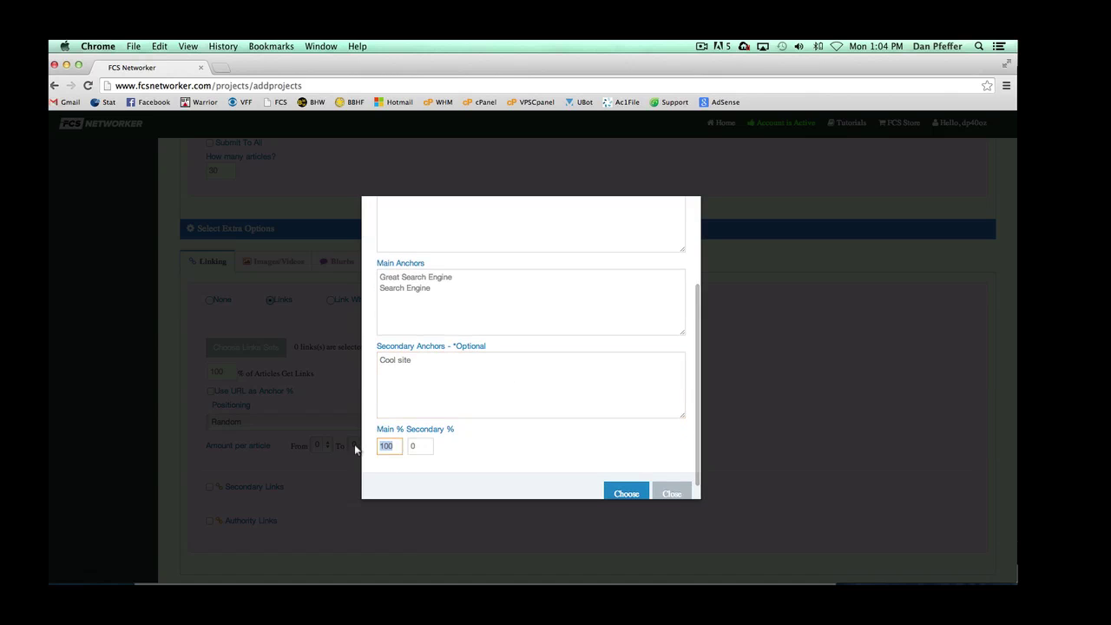
{"action": "type", "text": "90"}
{"action": "scroll", "coordinate": [457, 446], "scroll_direction": "down", "scroll_amount": 1}
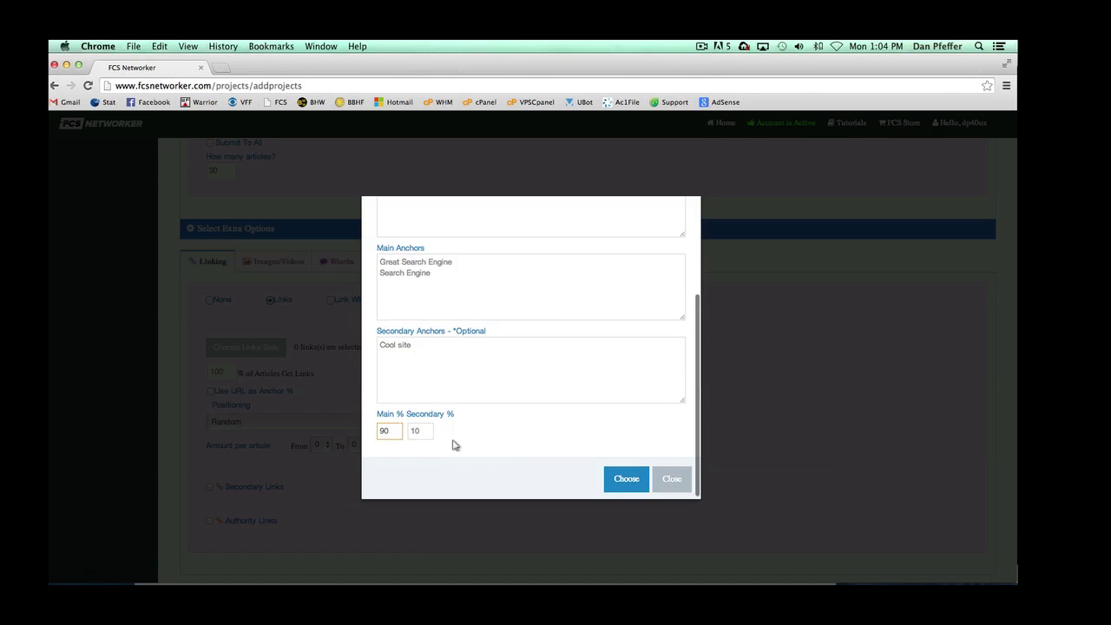
{"action": "left_click", "coordinate": [633, 480]}
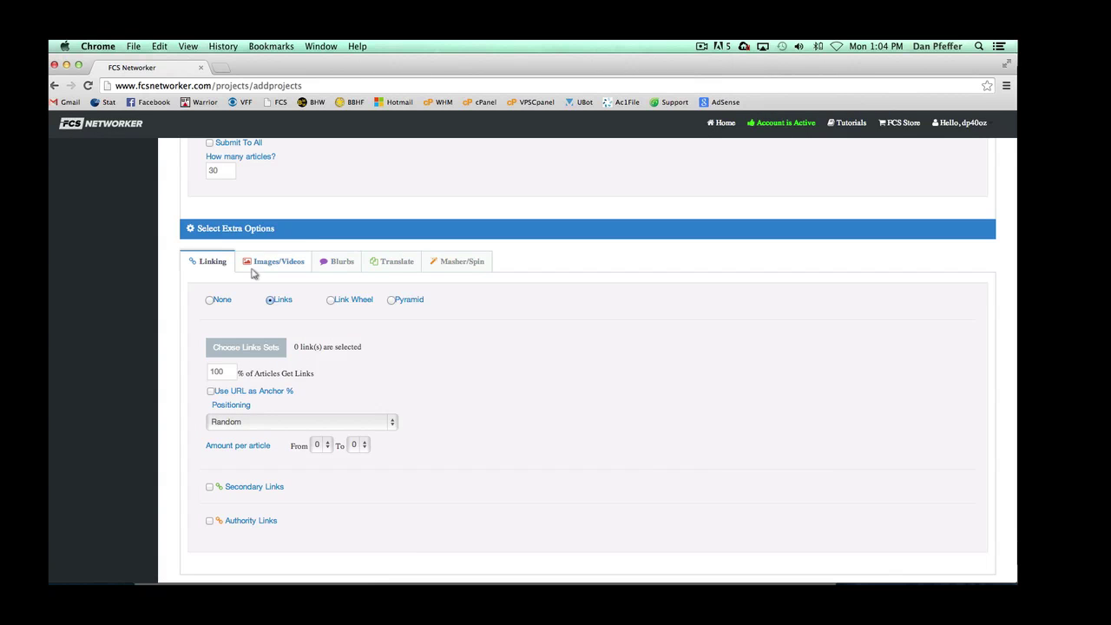
Reopen the primary links, review TestLinkSet and the list of saved link sets, and choose the new set again.
{"action": "left_click", "coordinate": [260, 350]}
{"action": "scroll", "coordinate": [662, 310], "scroll_direction": "up", "scroll_amount": 10}
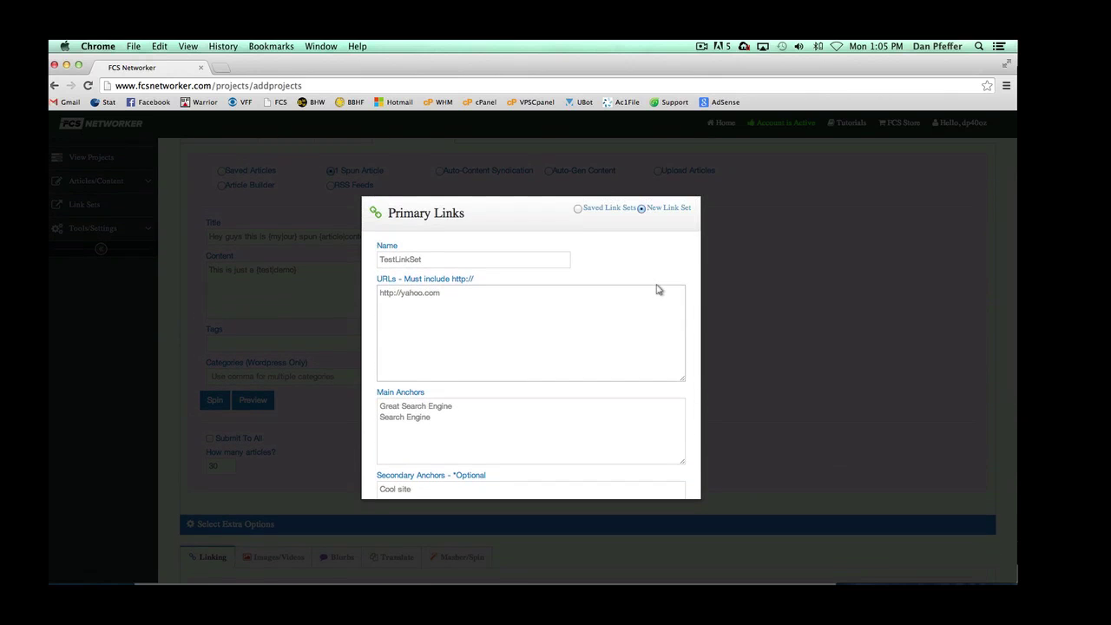
{"action": "scroll", "coordinate": [658, 290], "scroll_direction": "down", "scroll_amount": 1}
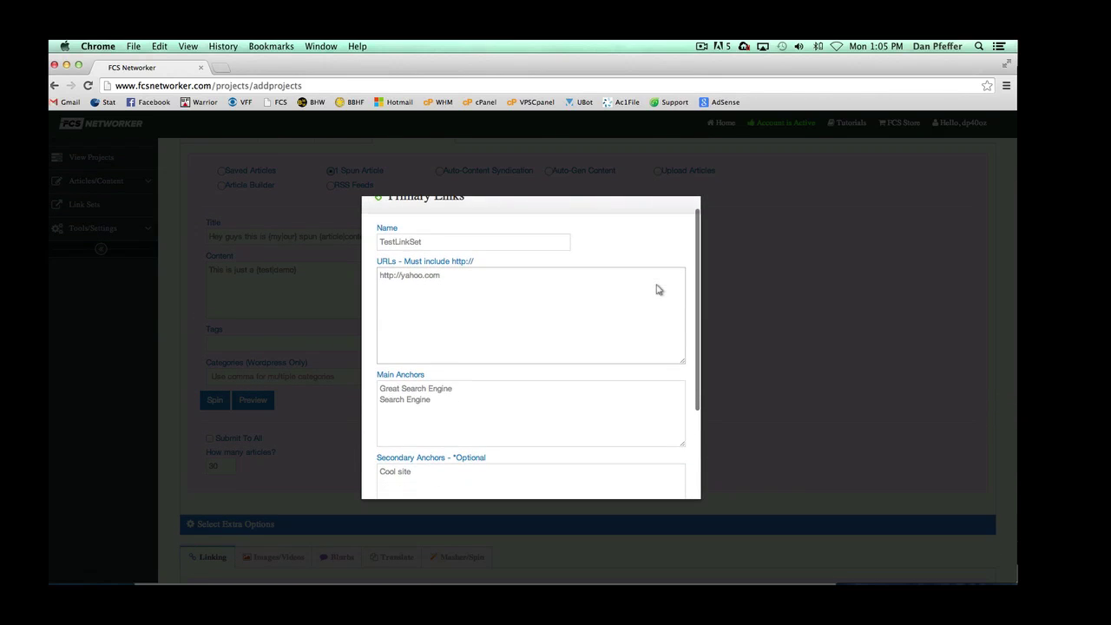
{"action": "scroll", "coordinate": [657, 289], "scroll_direction": "up", "scroll_amount": 2}
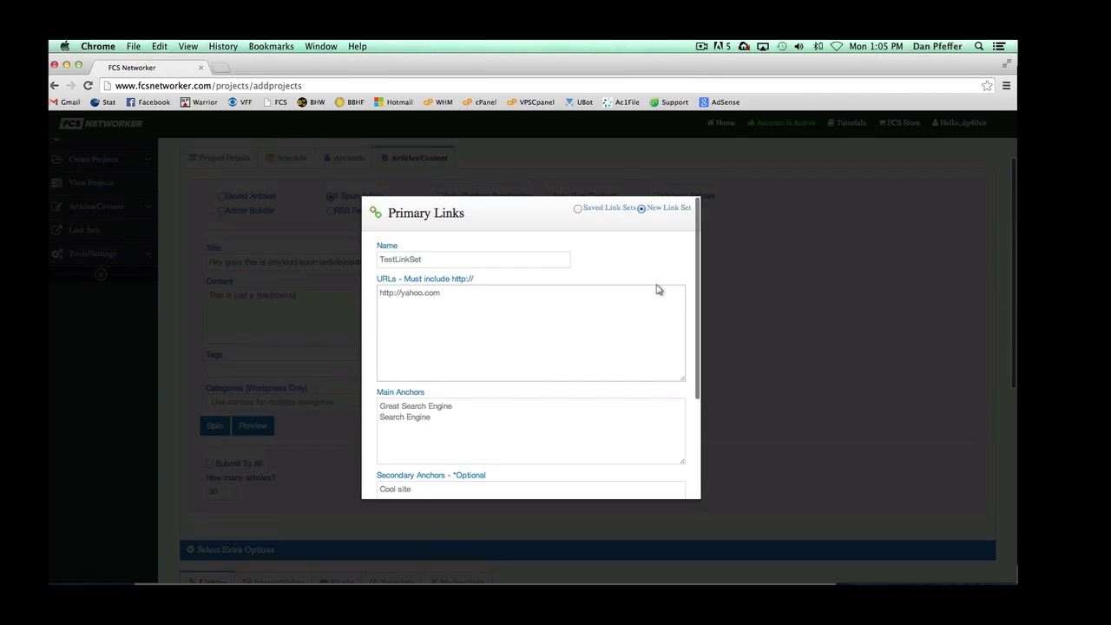
{"action": "left_click", "coordinate": [579, 210]}
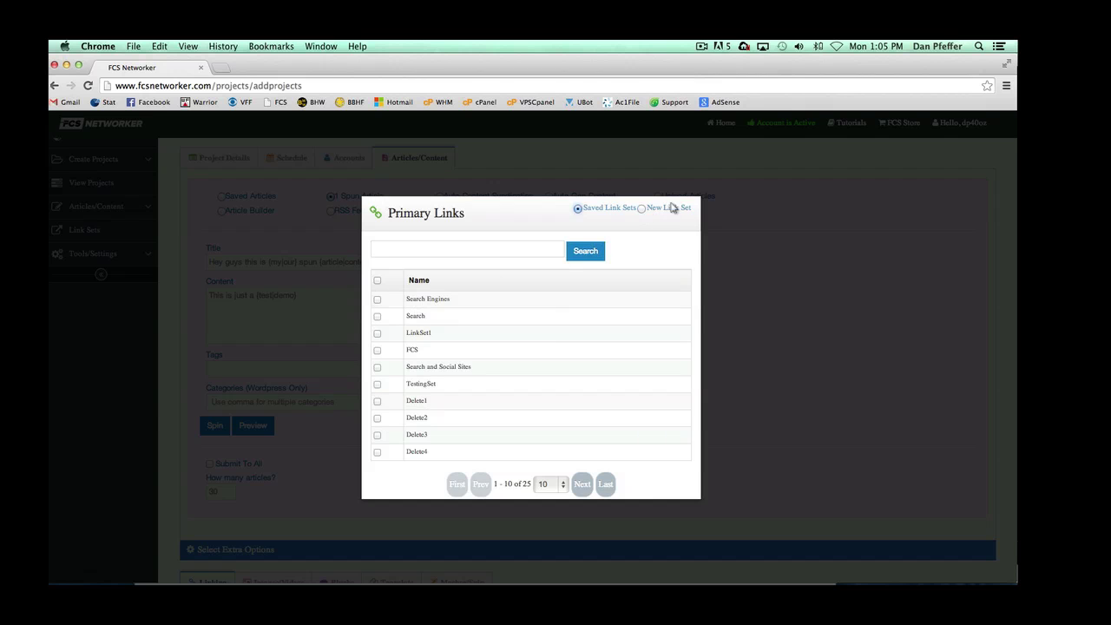
{"action": "left_click", "coordinate": [642, 210]}
{"action": "scroll", "coordinate": [663, 275], "scroll_direction": "down", "scroll_amount": 3}
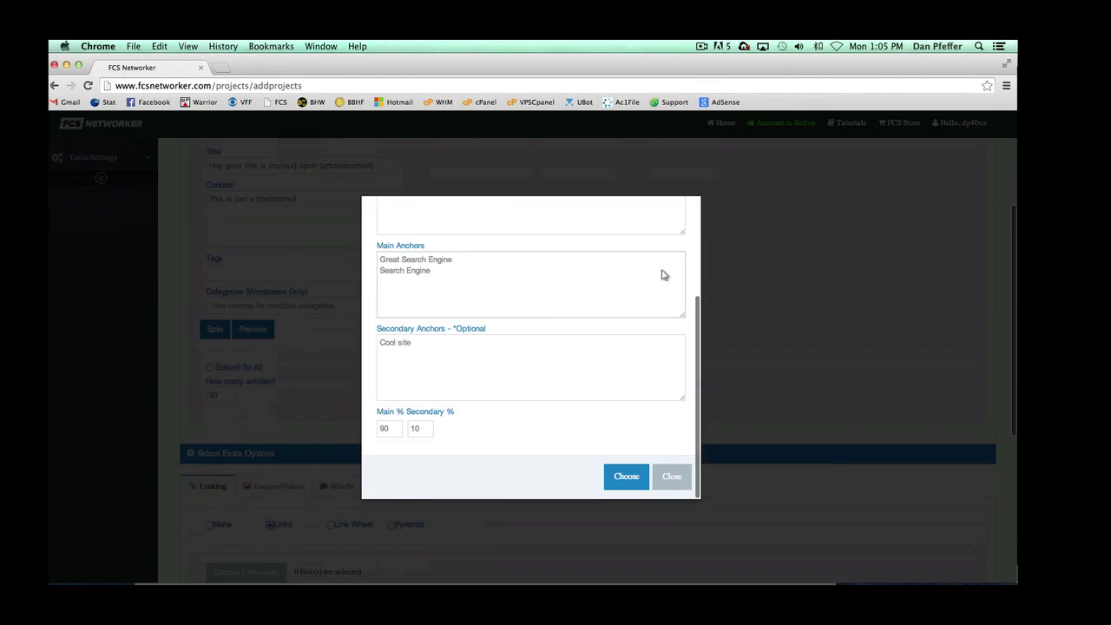
{"action": "left_click", "coordinate": [626, 476]}
Give links to 80% of articles and use the URL as anchor for 25%, keeping the positioning Random.
{"action": "scroll", "coordinate": [459, 410], "scroll_direction": "down", "scroll_amount": 6}
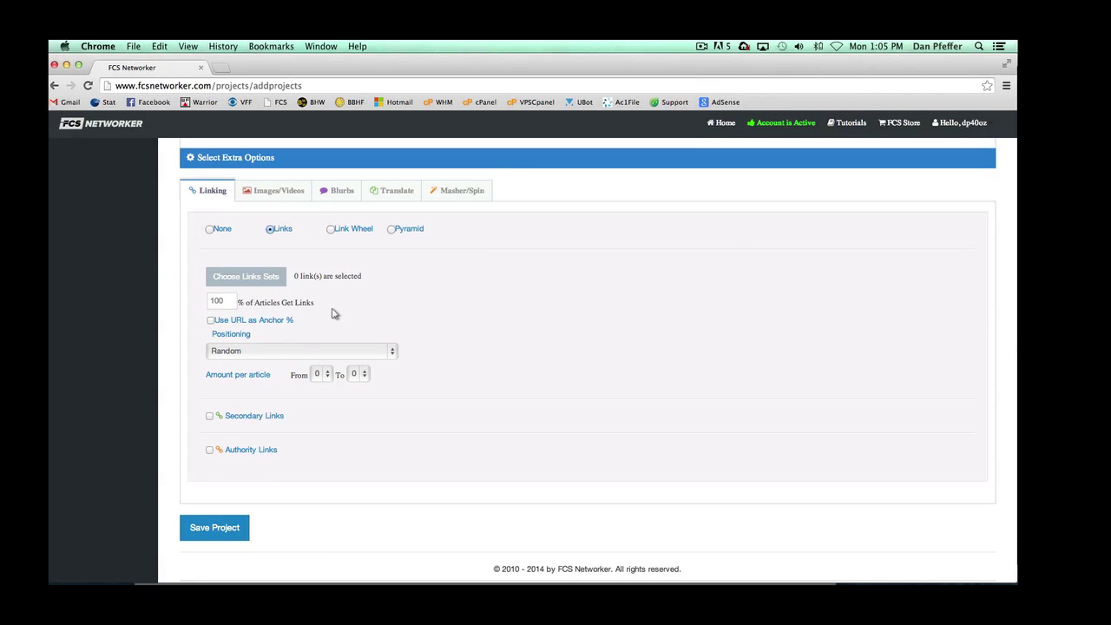
{"action": "left_click_drag", "start_coordinate": [228, 302], "coordinate": [185, 305]}
{"action": "type", "text": "80"}
{"action": "left_click", "coordinate": [213, 321]}
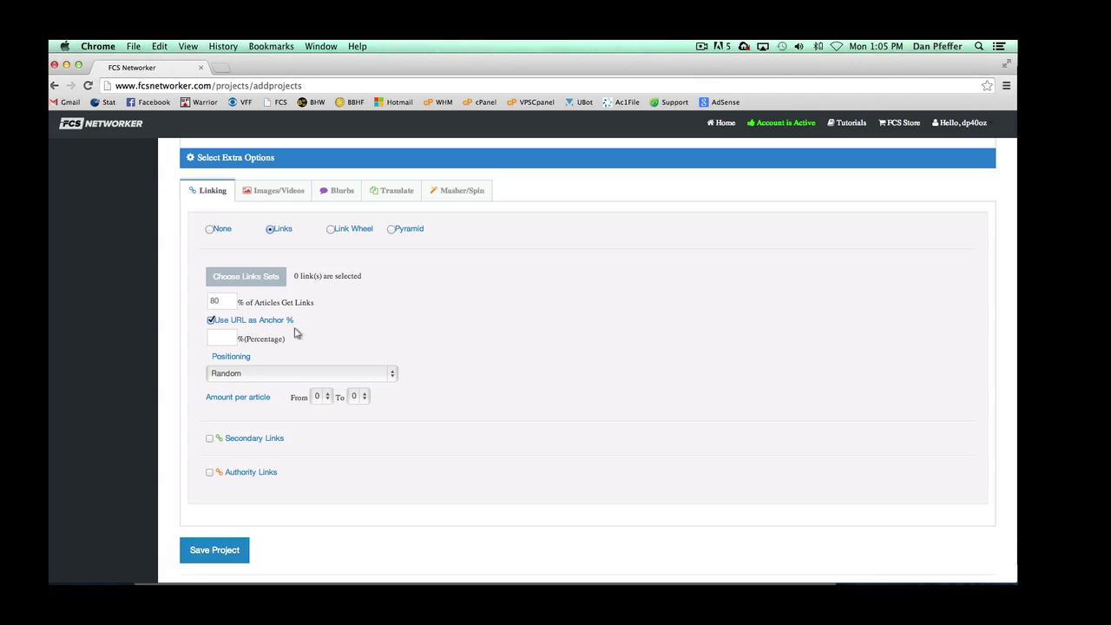
{"action": "left_click", "coordinate": [220, 342]}
{"action": "left_click", "coordinate": [316, 375]}
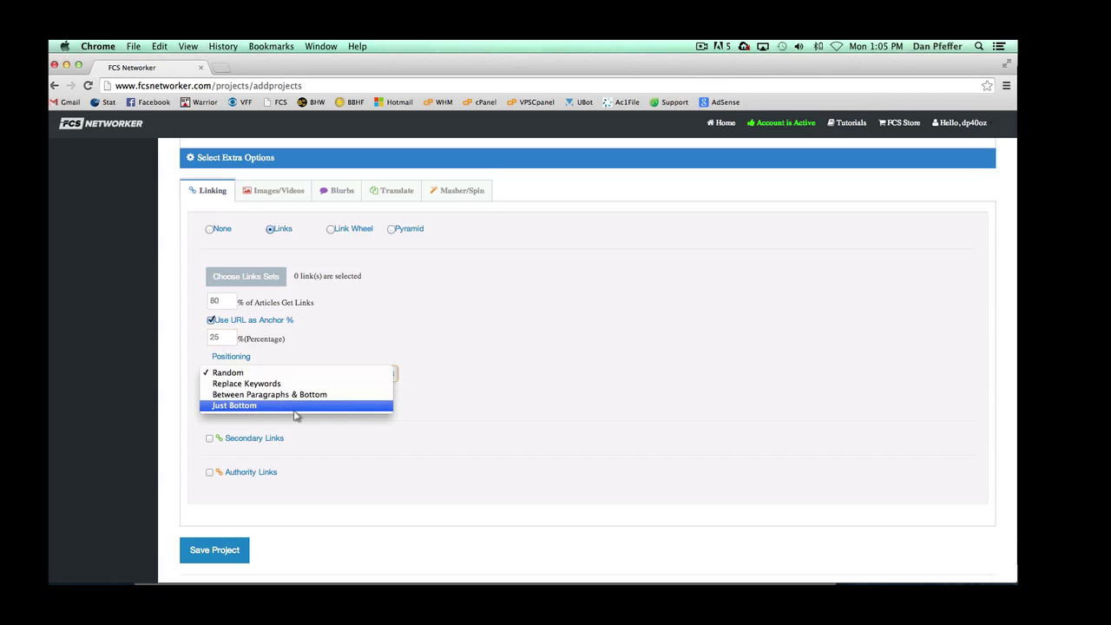
{"action": "left_click", "coordinate": [382, 337]}
Set the number of primary links per article from 1 to 2.
{"action": "left_click", "coordinate": [323, 400]}
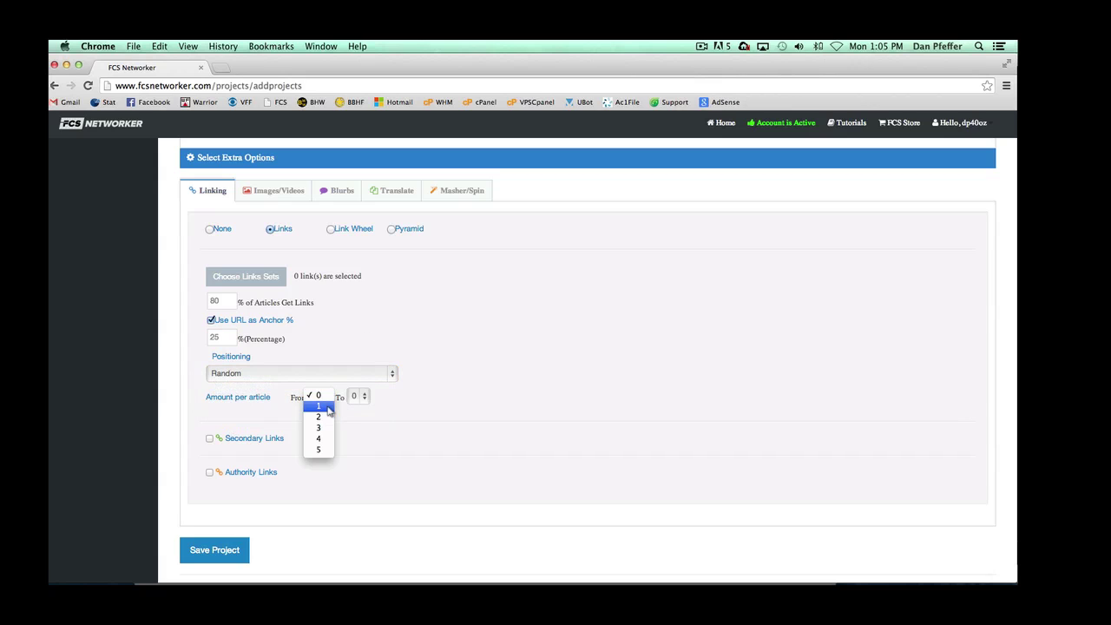
{"action": "left_click", "coordinate": [321, 406]}
{"action": "left_click", "coordinate": [358, 396]}
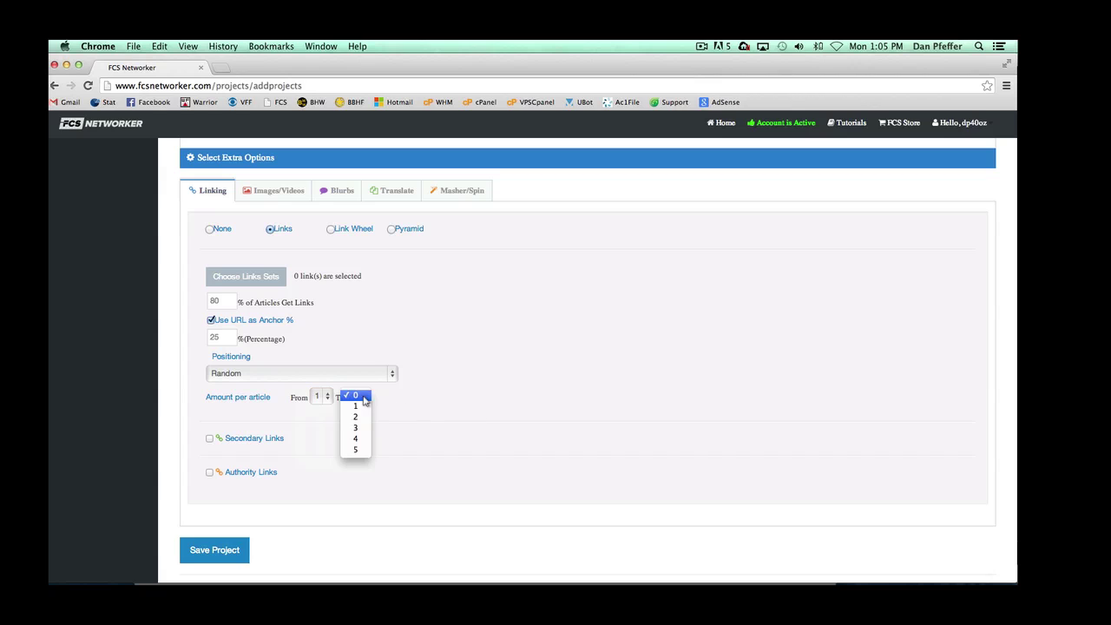
{"action": "left_click", "coordinate": [356, 419]}
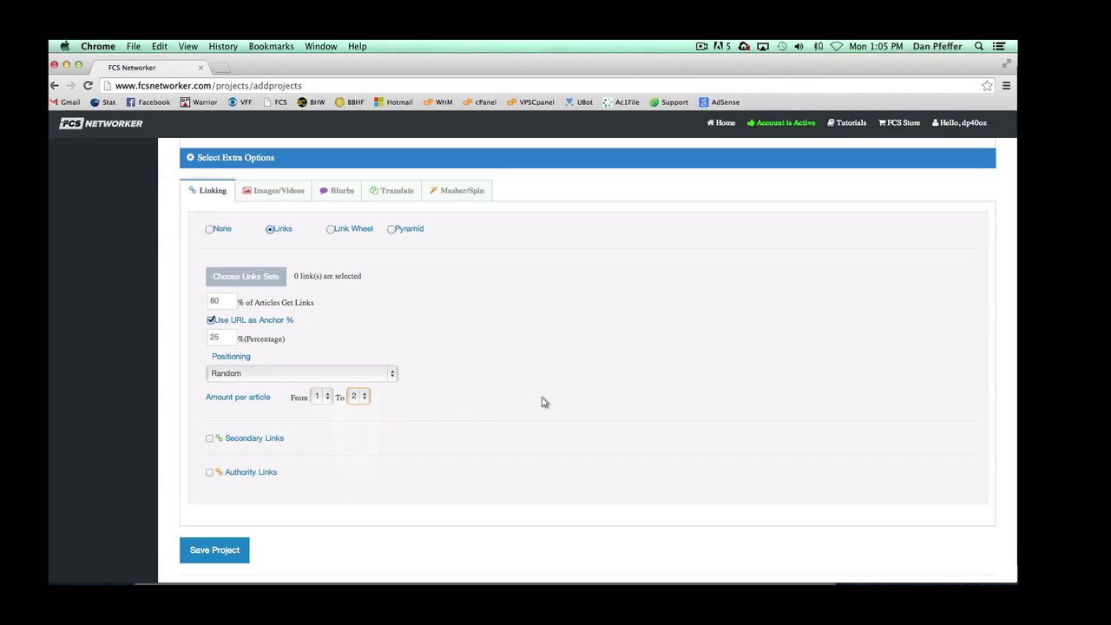
Try enabling Secondary Links to view its options, and turn it back off.
{"action": "scroll", "coordinate": [544, 402], "scroll_direction": "down", "scroll_amount": 1}
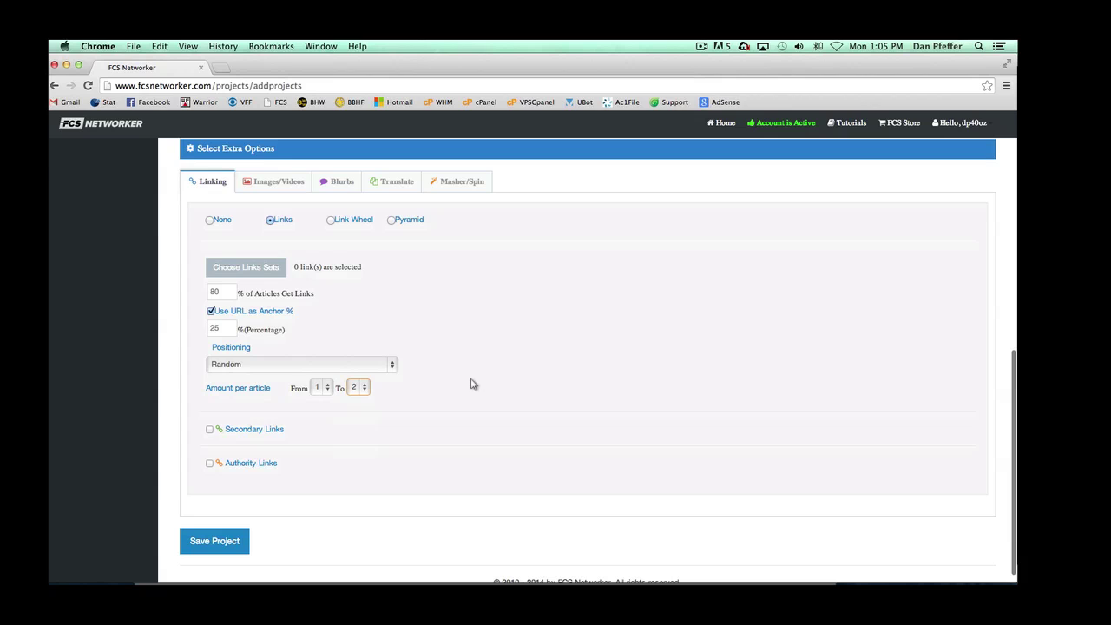
{"action": "scroll", "coordinate": [472, 384], "scroll_direction": "down", "scroll_amount": 1}
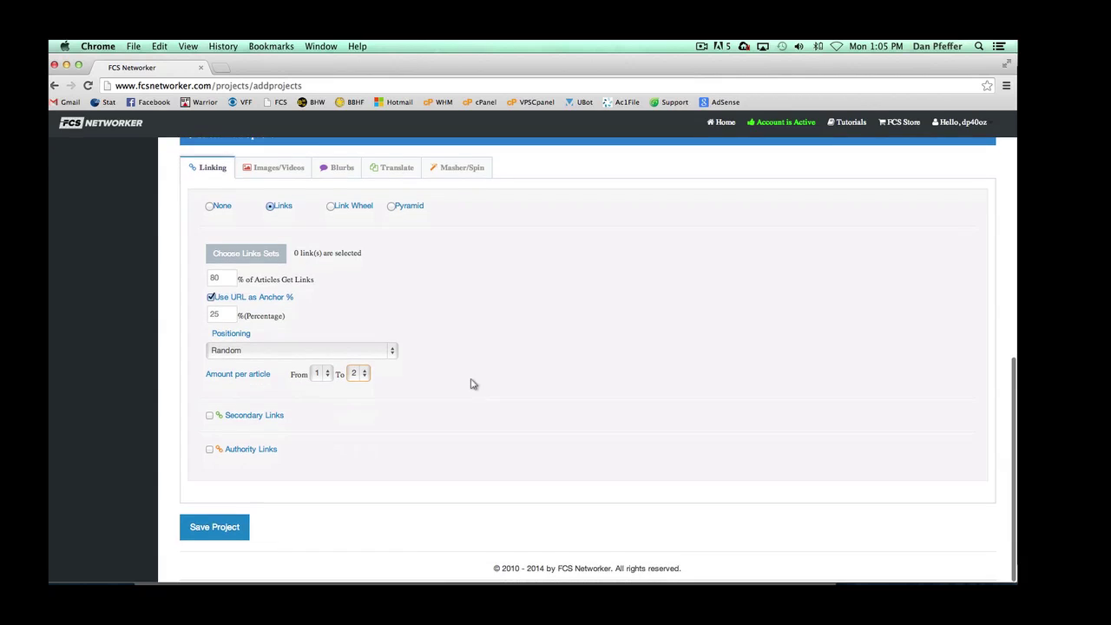
{"action": "left_click", "coordinate": [209, 417]}
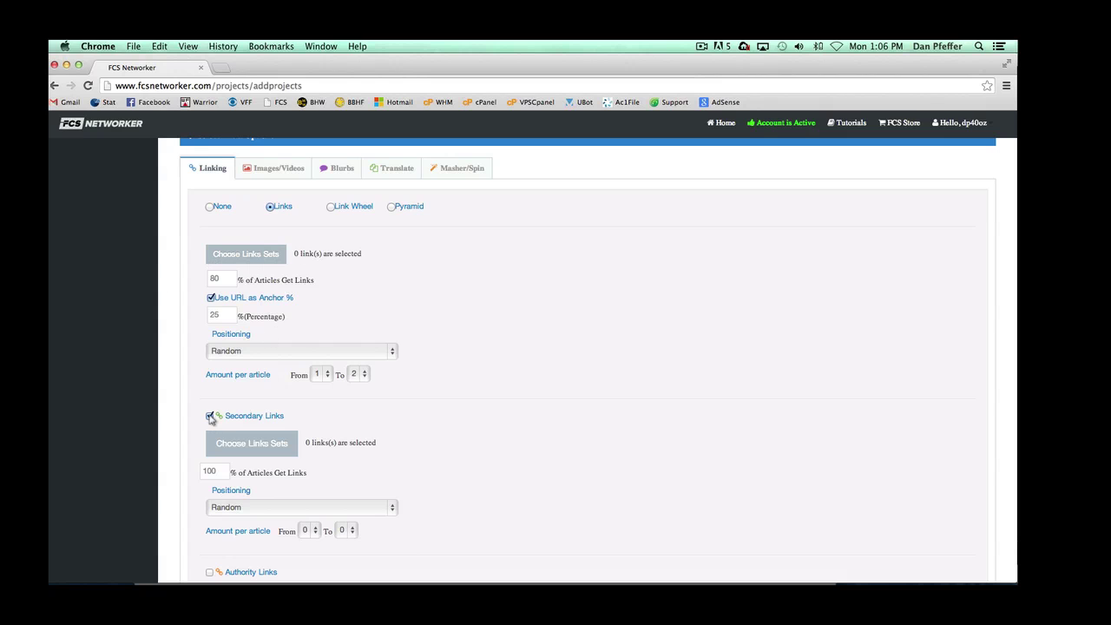
{"action": "left_click", "coordinate": [209, 416]}
Enable Authority Links with the keyword search engines and an amount per article from 1 to 1.
{"action": "left_click", "coordinate": [209, 450]}
{"action": "scroll", "coordinate": [313, 441], "scroll_direction": "down", "scroll_amount": 2}
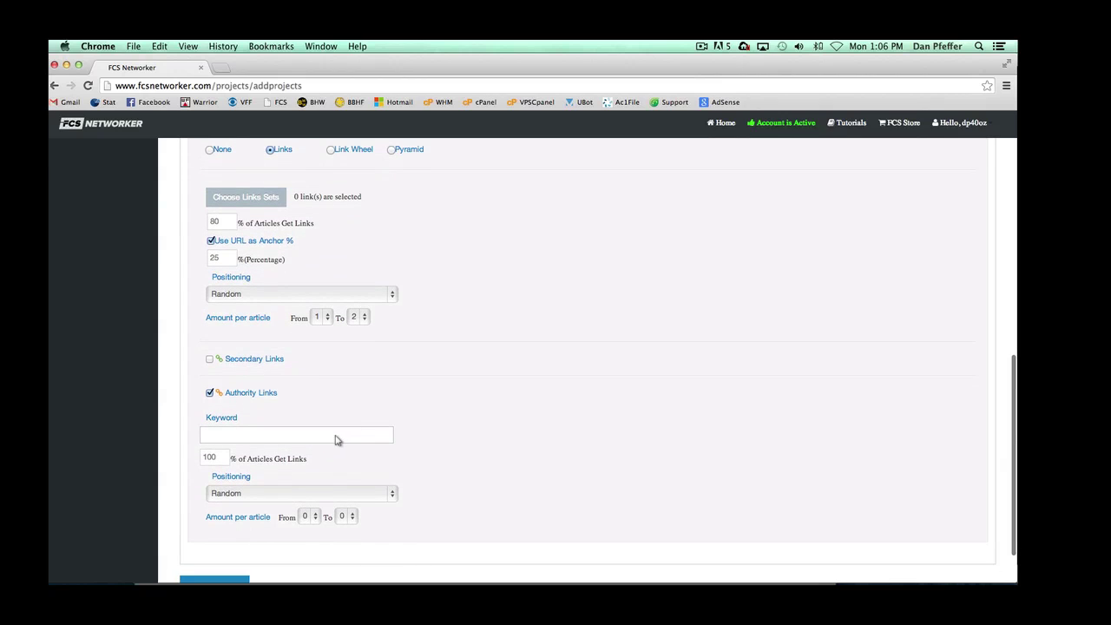
{"action": "left_click", "coordinate": [337, 440]}
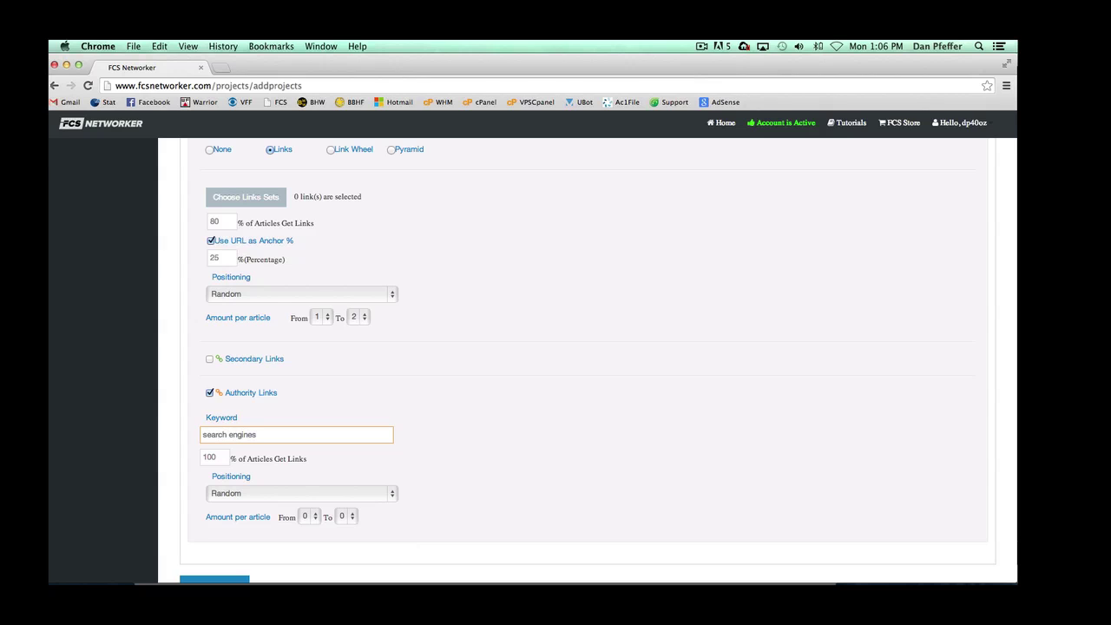
{"action": "left_click", "coordinate": [310, 519]}
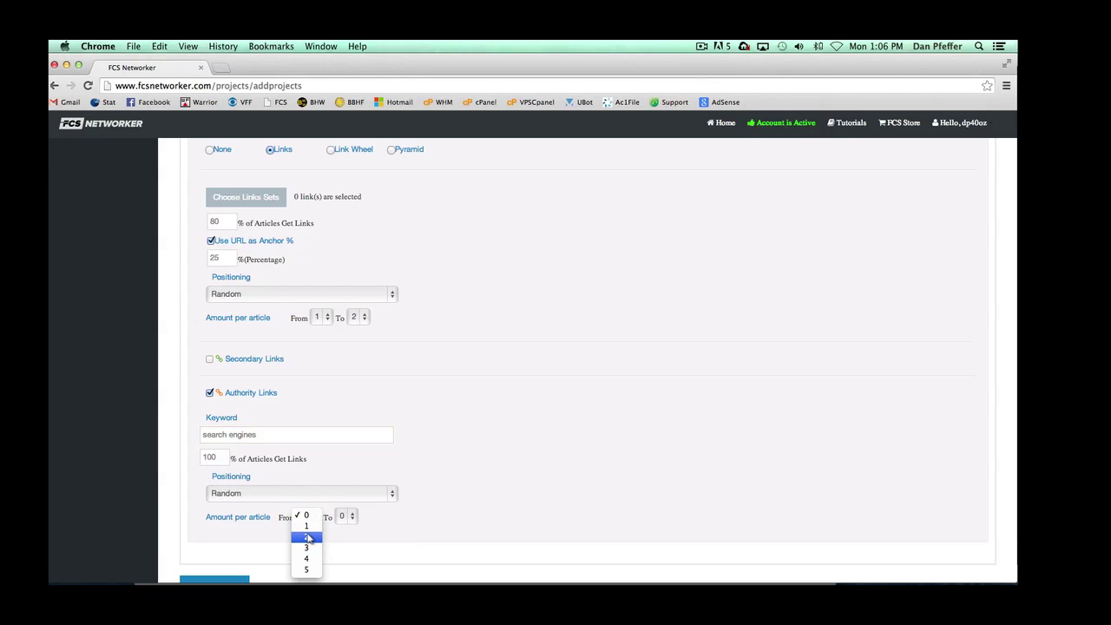
{"action": "left_click", "coordinate": [307, 526]}
{"action": "left_click", "coordinate": [346, 516]}
{"action": "left_click", "coordinate": [346, 527]}
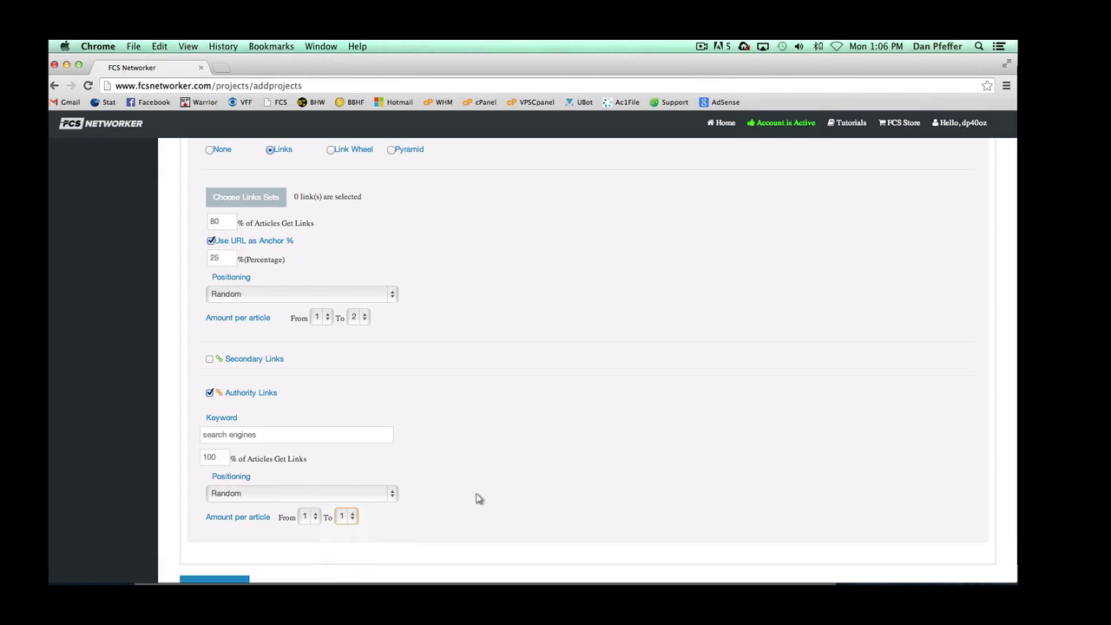
{"action": "scroll", "coordinate": [476, 498], "scroll_direction": "down", "scroll_amount": 2}
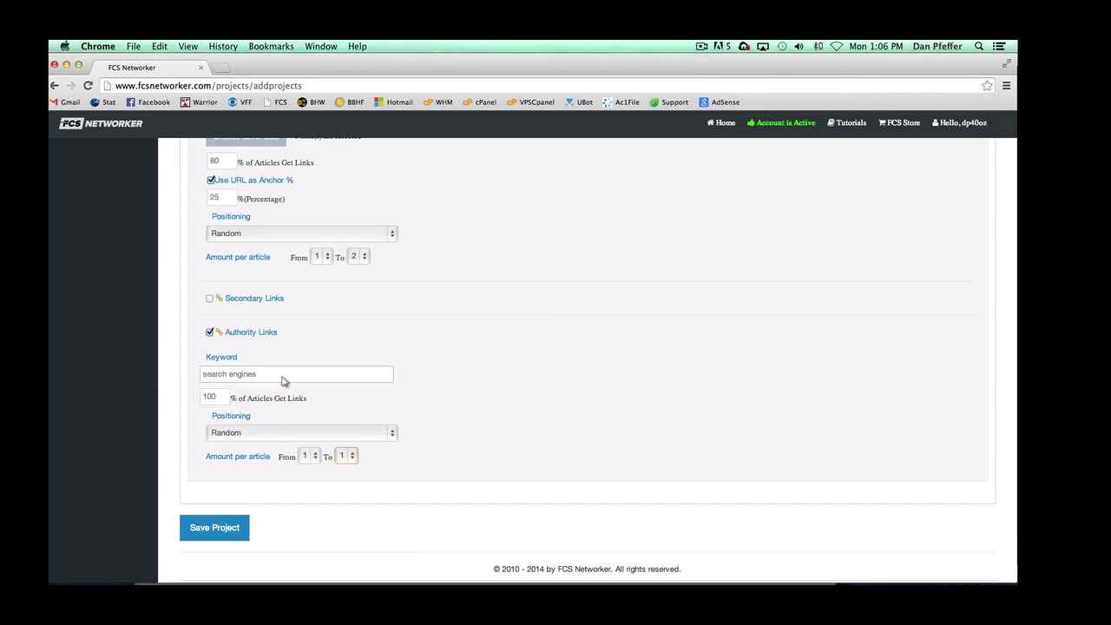
Turn off Authority Links for the project.
{"action": "scroll", "coordinate": [261, 364], "scroll_direction": "up", "scroll_amount": 1}
{"action": "left_click", "coordinate": [211, 349]}
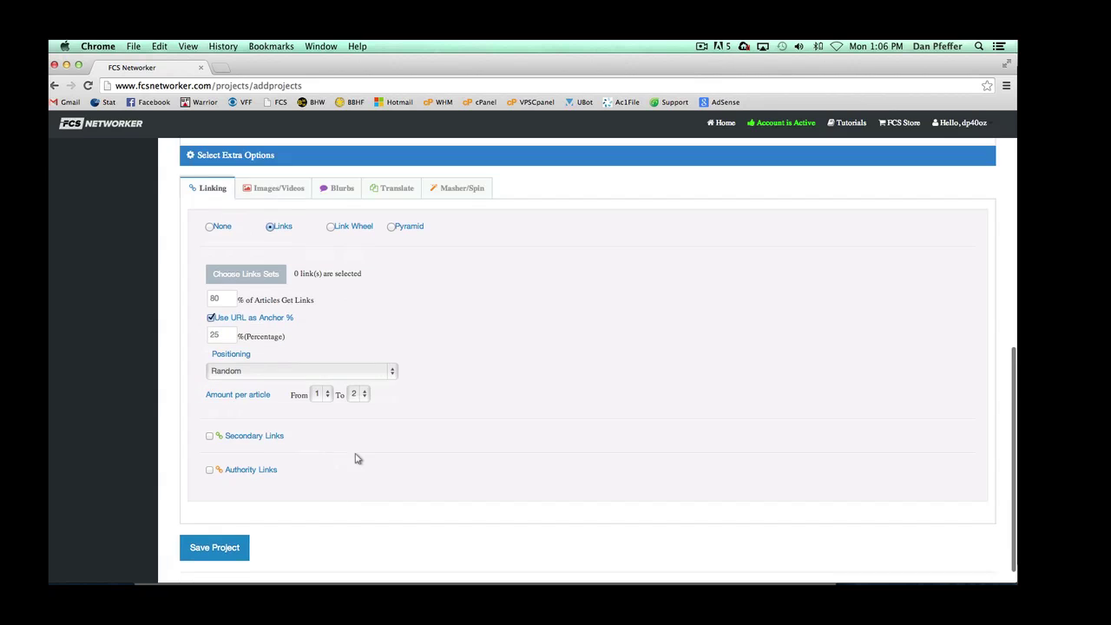
Enable Images for the articles and enter the image keyword "search engine".
{"action": "scroll", "coordinate": [356, 459], "scroll_direction": "up", "scroll_amount": 2}
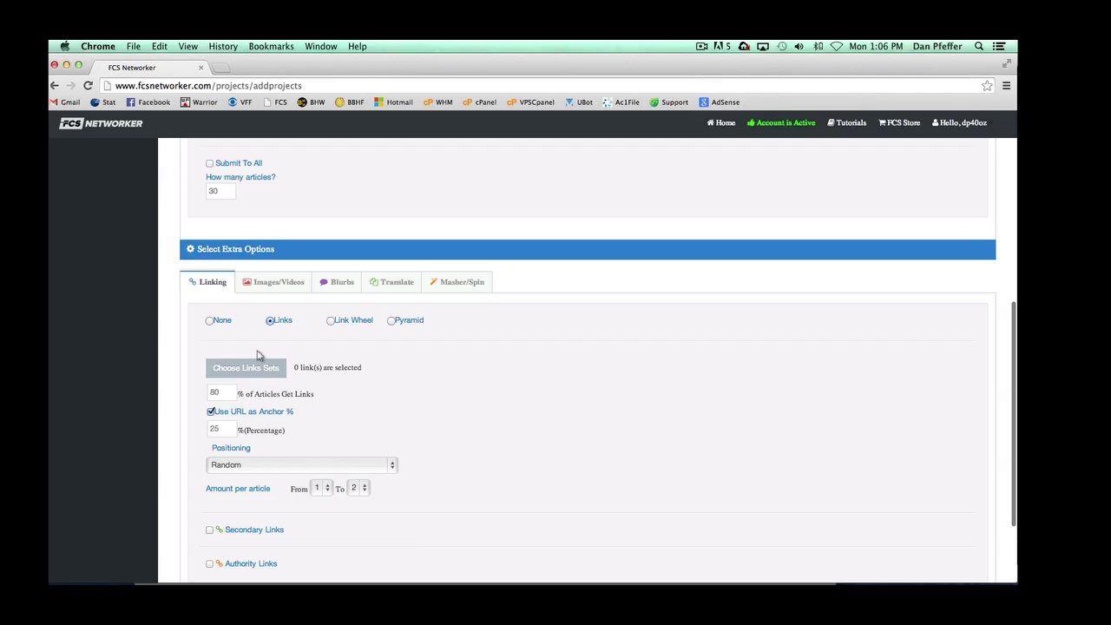
{"action": "left_click", "coordinate": [292, 282]}
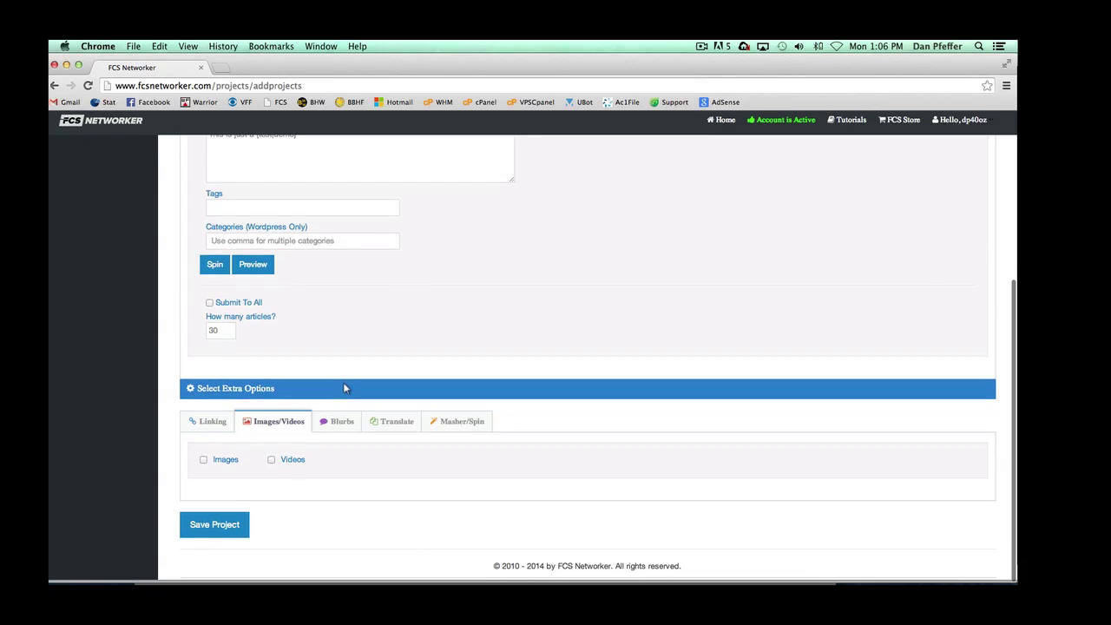
{"action": "left_click", "coordinate": [204, 463]}
{"action": "scroll", "coordinate": [380, 446], "scroll_direction": "down", "scroll_amount": 3}
{"action": "left_click", "coordinate": [280, 452]}
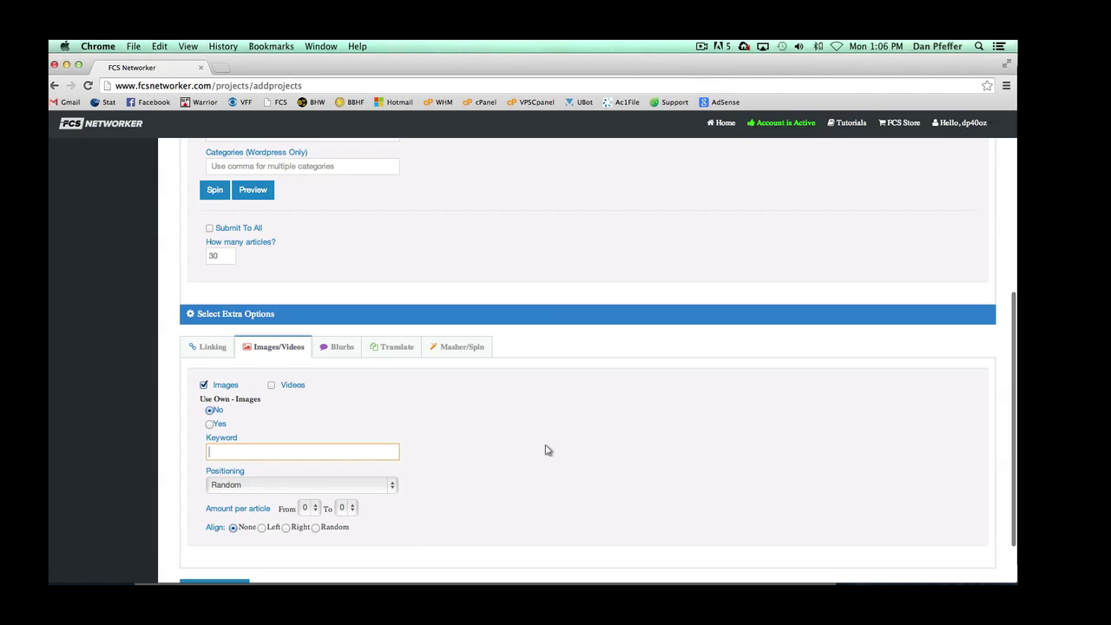
{"action": "type", "text": "search engine"}
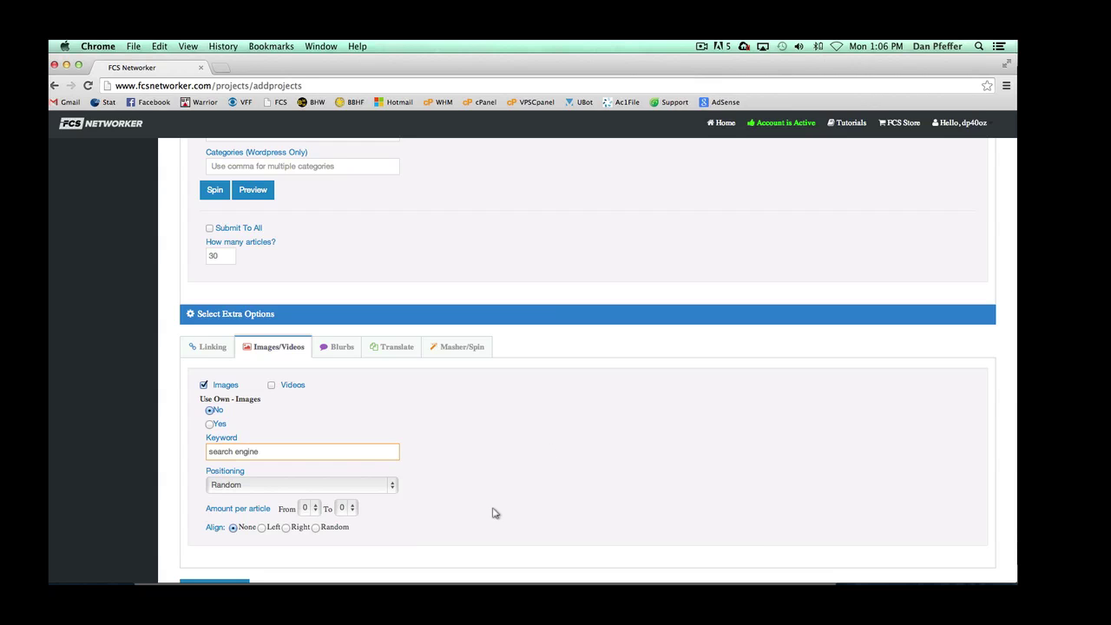
Set the images to Top & Bottom positioning, from 1 to 2 per article, with Random alignment.
{"action": "left_click", "coordinate": [299, 486]}
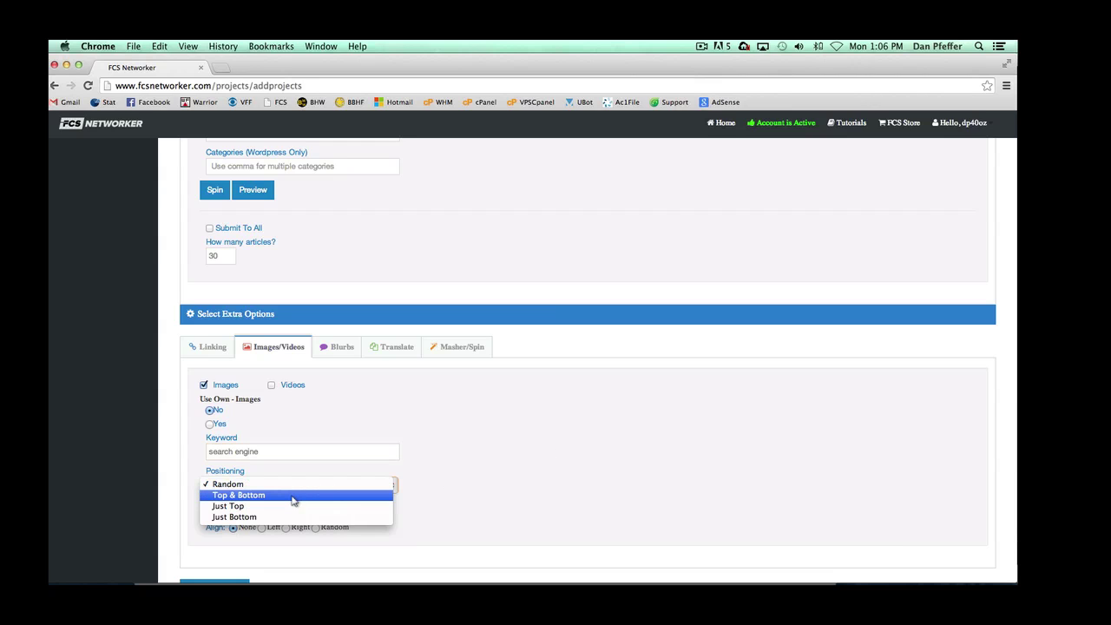
{"action": "left_click", "coordinate": [294, 500]}
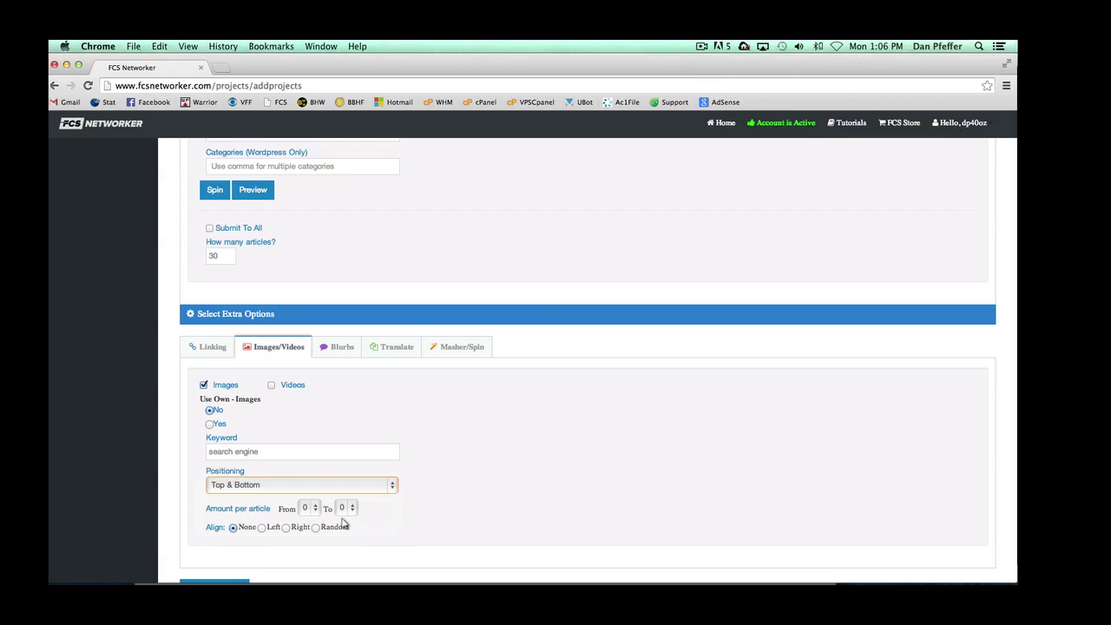
{"action": "left_click", "coordinate": [315, 510]}
{"action": "left_click", "coordinate": [312, 519]}
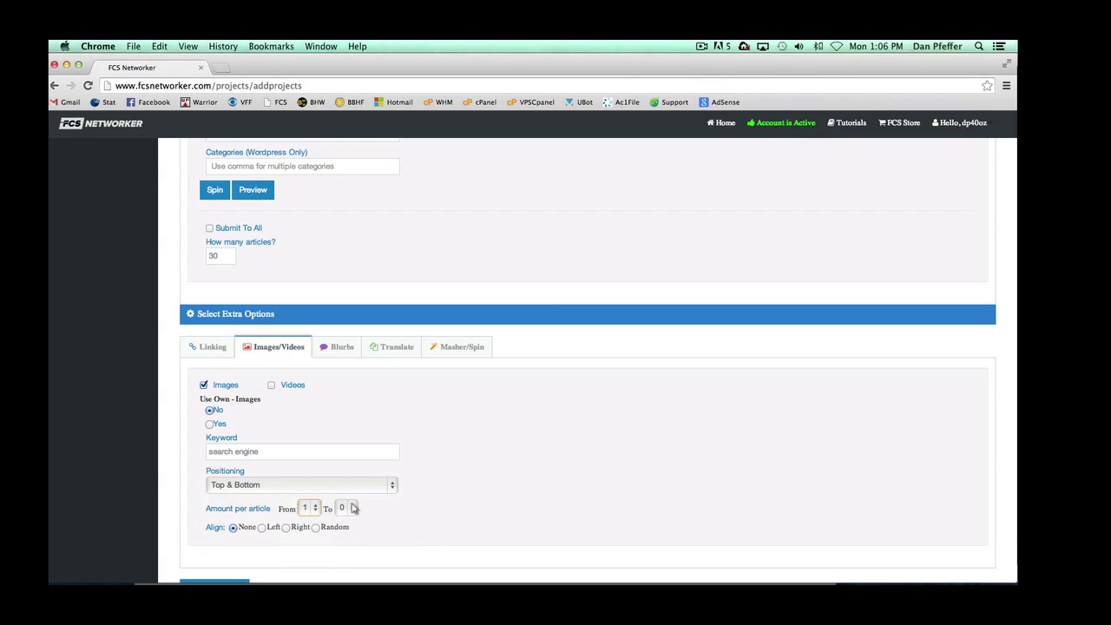
{"action": "left_click", "coordinate": [346, 507]}
{"action": "left_click", "coordinate": [347, 528]}
{"action": "scroll", "coordinate": [425, 533], "scroll_direction": "down", "scroll_amount": 2}
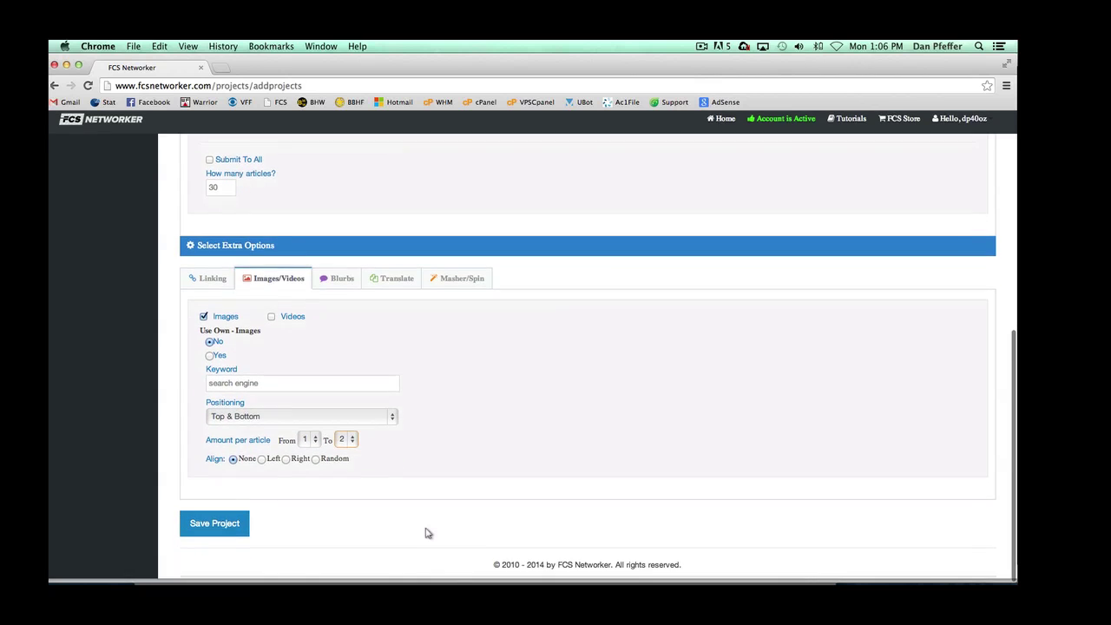
{"action": "left_click", "coordinate": [317, 464]}
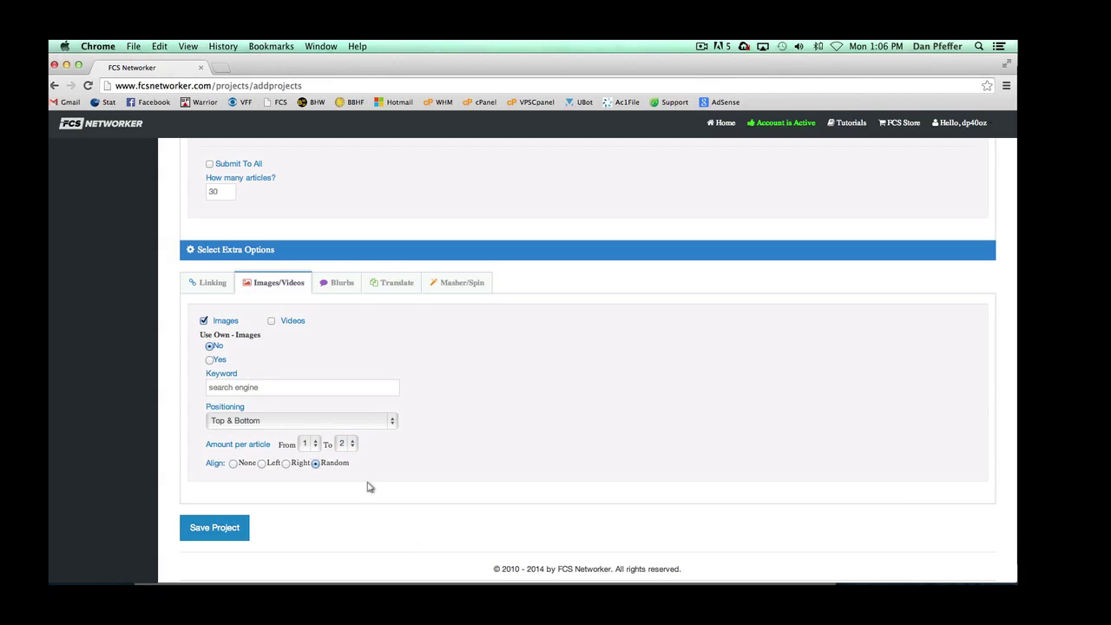
Enable Videos for the articles and enter the video keyword "search engines".
{"action": "left_click", "coordinate": [271, 321]}
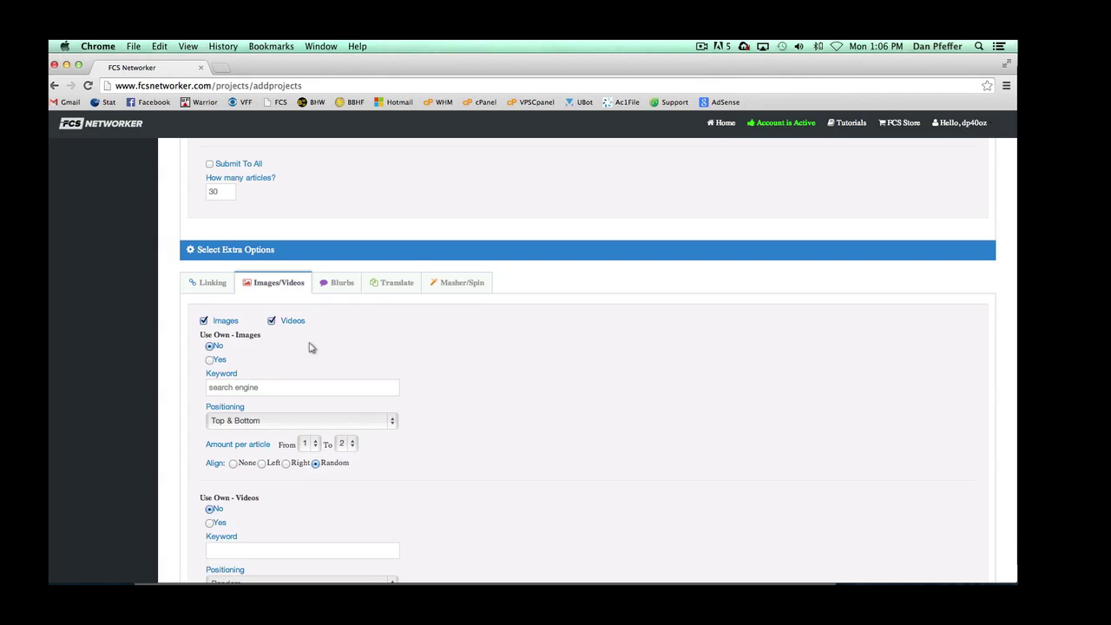
{"action": "scroll", "coordinate": [408, 387], "scroll_direction": "down", "scroll_amount": 2}
{"action": "scroll", "coordinate": [408, 387], "scroll_direction": "down", "scroll_amount": 2}
{"action": "left_click", "coordinate": [261, 410]}
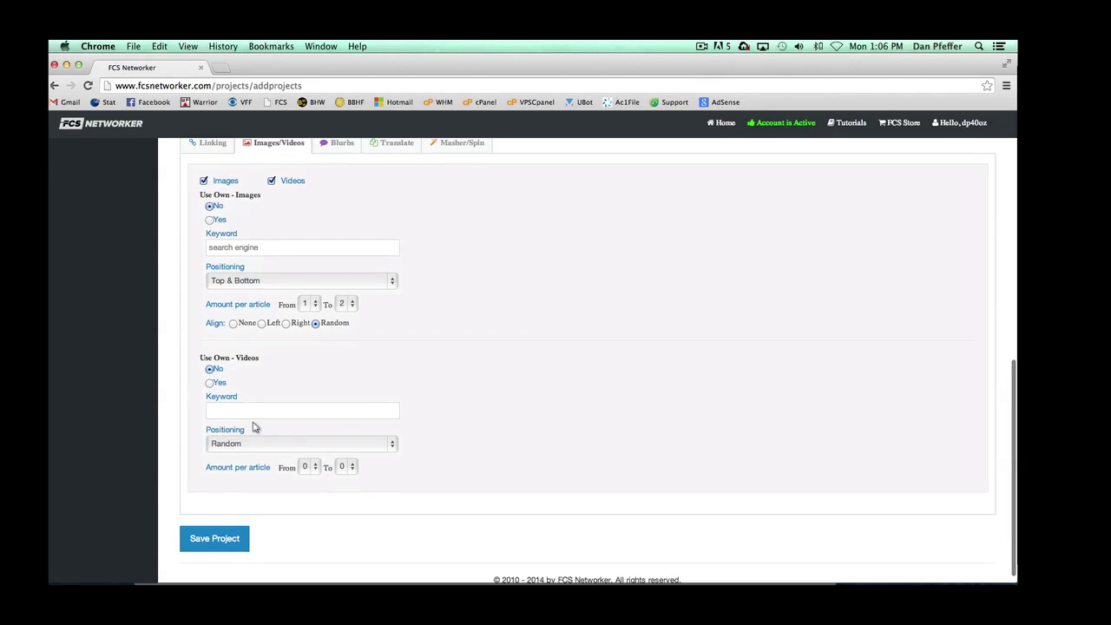
{"action": "type", "text": "search engines"}
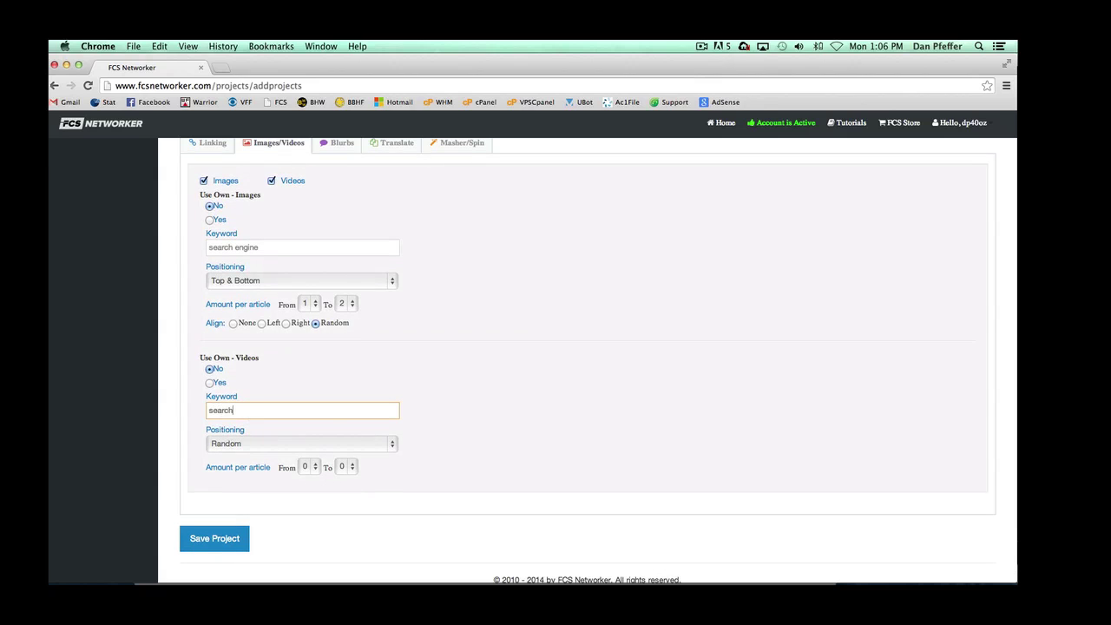
Set the videos to Just Bottom positioning with an amount per article from 0 to 1.
{"action": "left_click", "coordinate": [315, 445]}
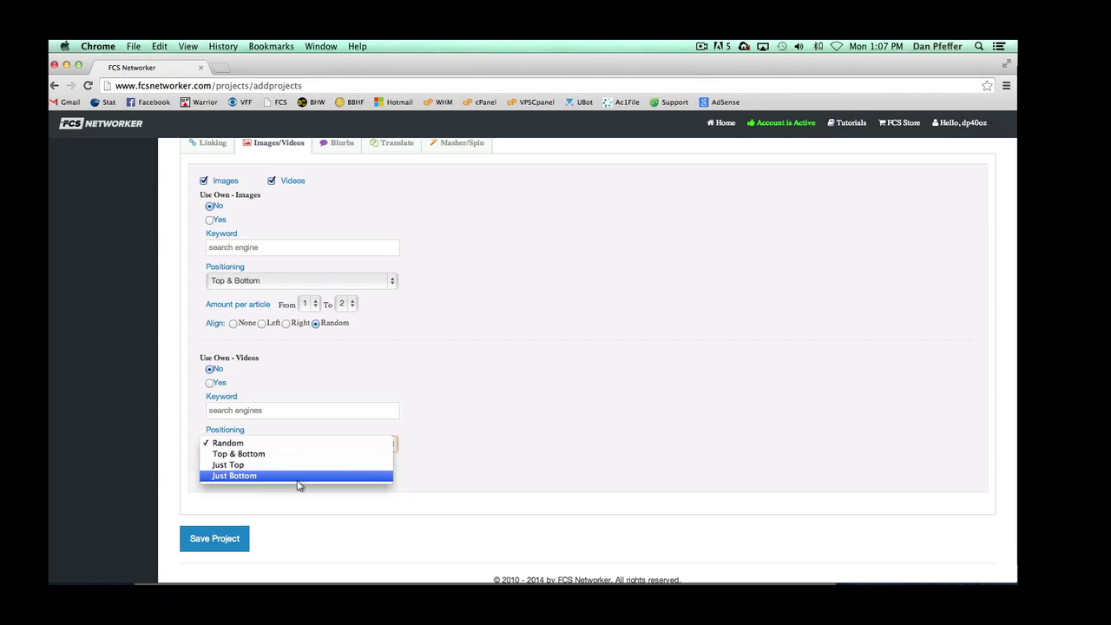
{"action": "left_click", "coordinate": [297, 481]}
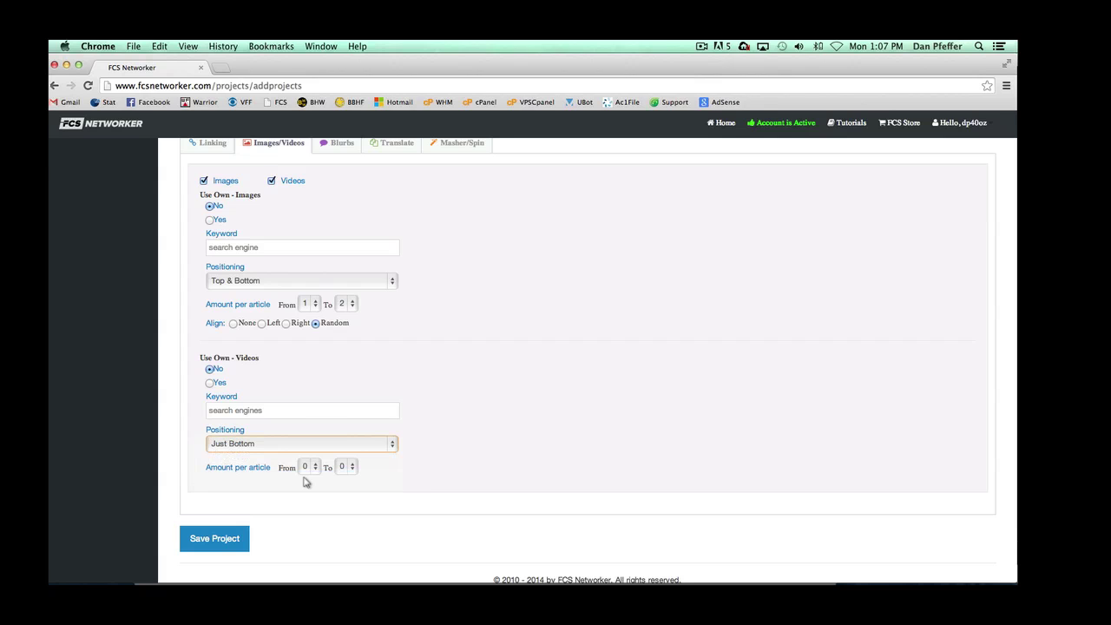
{"action": "left_click", "coordinate": [313, 470]}
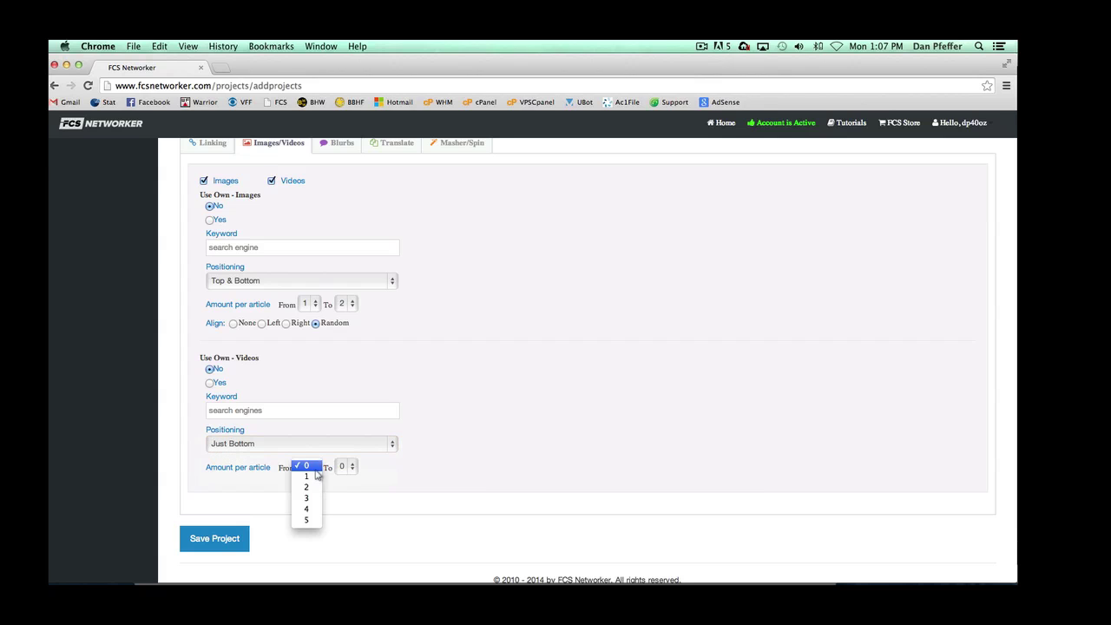
{"action": "left_click", "coordinate": [393, 471]}
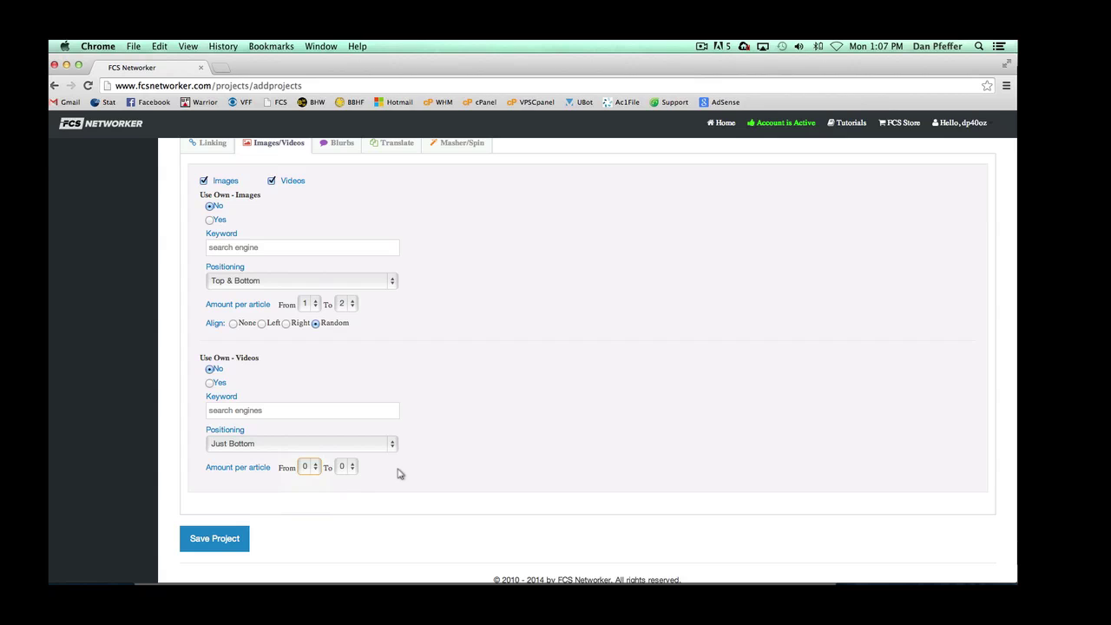
{"action": "left_click", "coordinate": [350, 470]}
{"action": "left_click", "coordinate": [354, 479]}
{"action": "scroll", "coordinate": [443, 467], "scroll_direction": "up", "scroll_amount": 3}
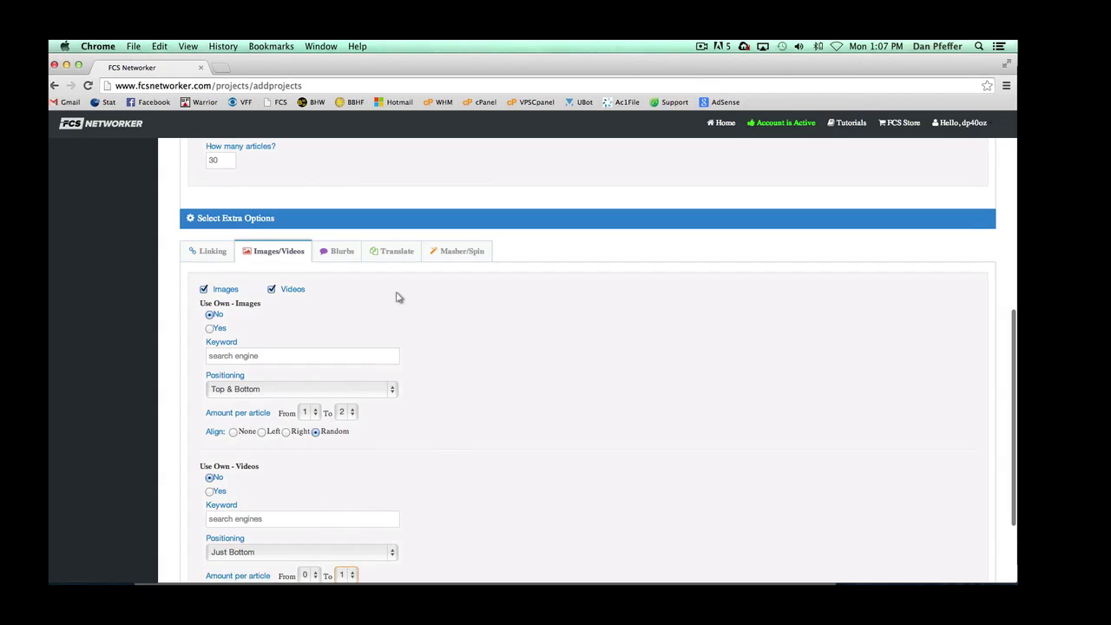
Look through the Blurbs, Translate and Masher/Spin extra options without enabling any.
{"action": "left_click", "coordinate": [364, 257]}
{"action": "left_click", "coordinate": [324, 426]}
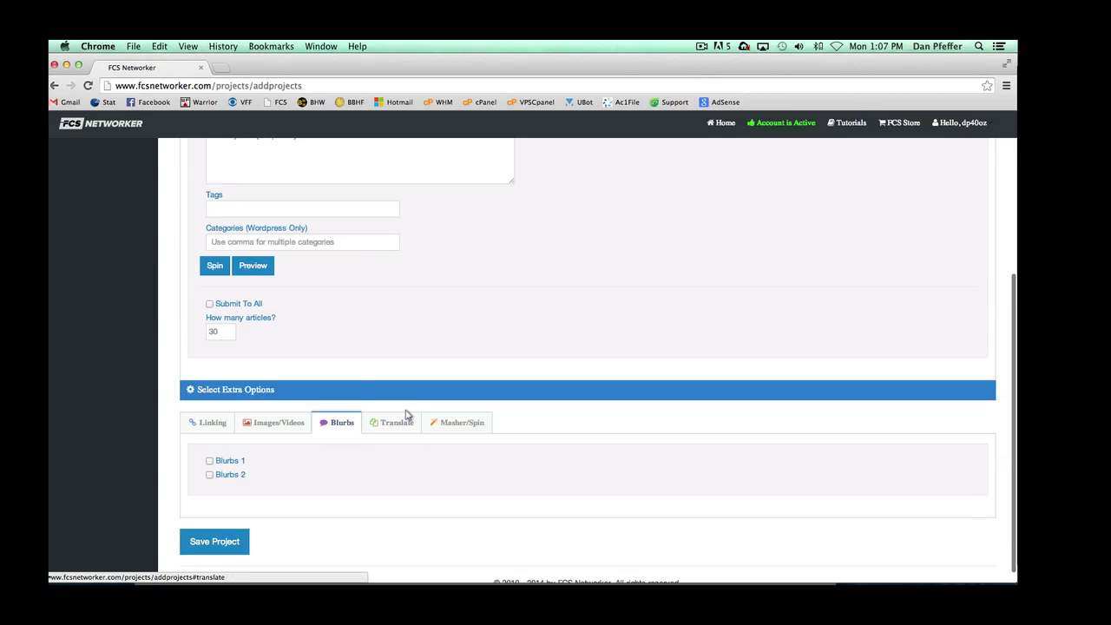
{"action": "scroll", "coordinate": [410, 412], "scroll_direction": "down", "scroll_amount": 1}
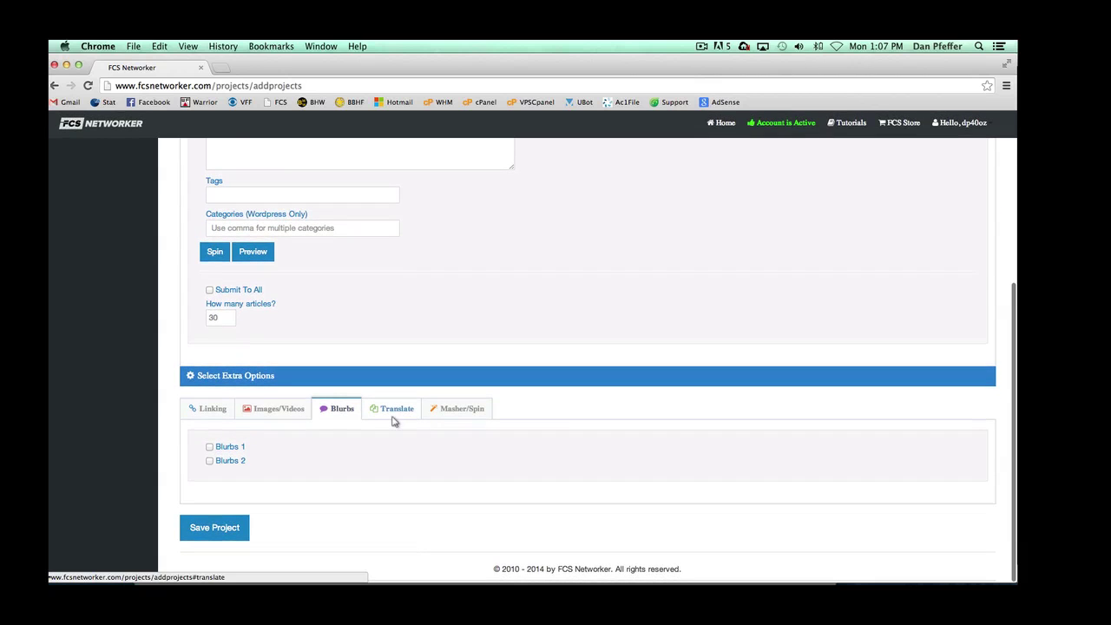
{"action": "left_click", "coordinate": [392, 421]}
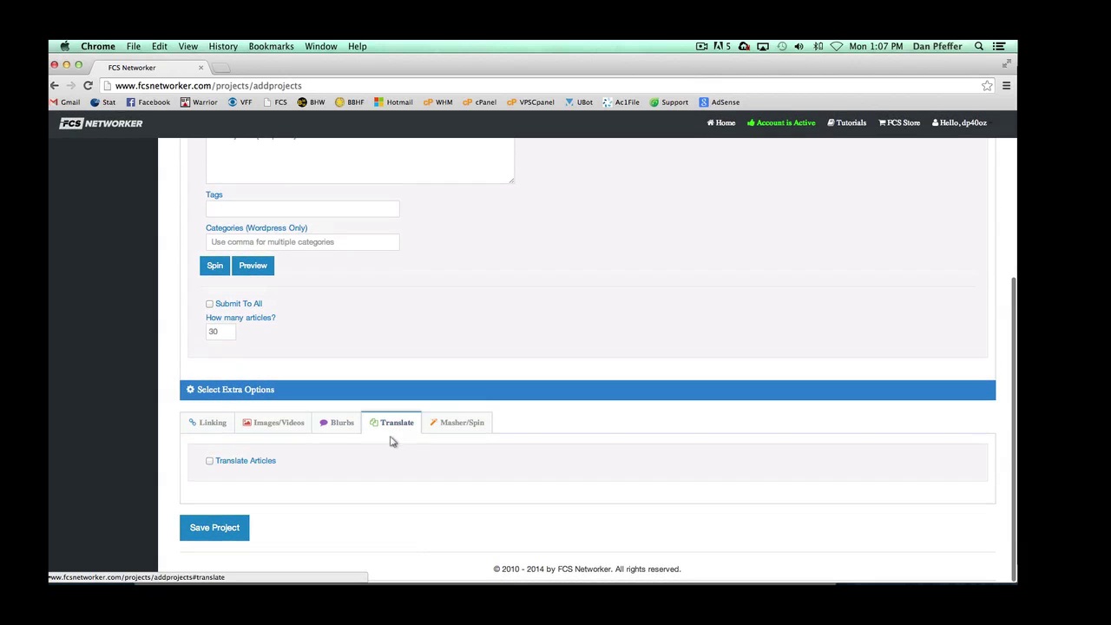
{"action": "left_click", "coordinate": [462, 425]}
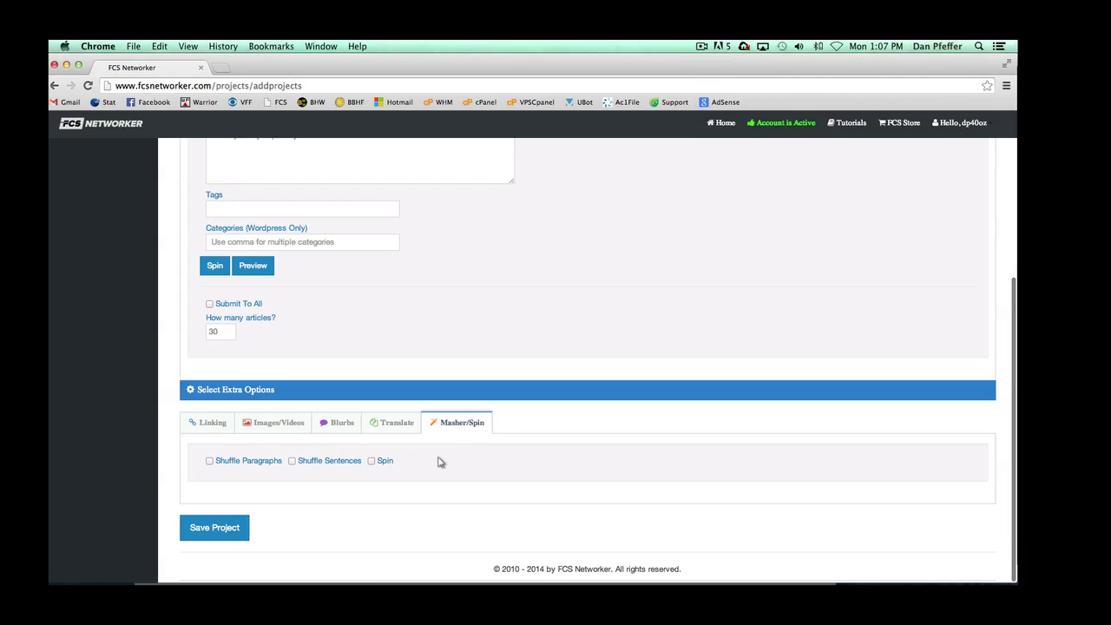
{"action": "scroll", "coordinate": [440, 461], "scroll_direction": "up", "scroll_amount": 2}
{"action": "scroll", "coordinate": [440, 461], "scroll_direction": "down", "scroll_amount": 1}
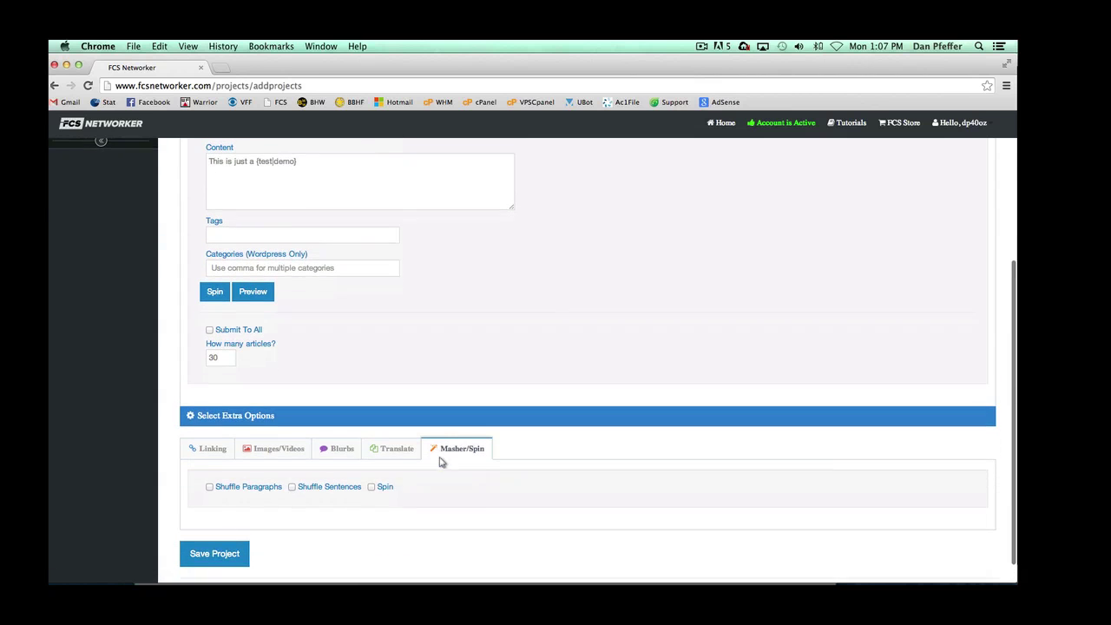
Review the project's details, schedule, accounts, article content, linking and image/video settings before saving.
{"action": "left_click", "coordinate": [199, 448]}
{"action": "scroll", "coordinate": [441, 427], "scroll_direction": "up", "scroll_amount": 5}
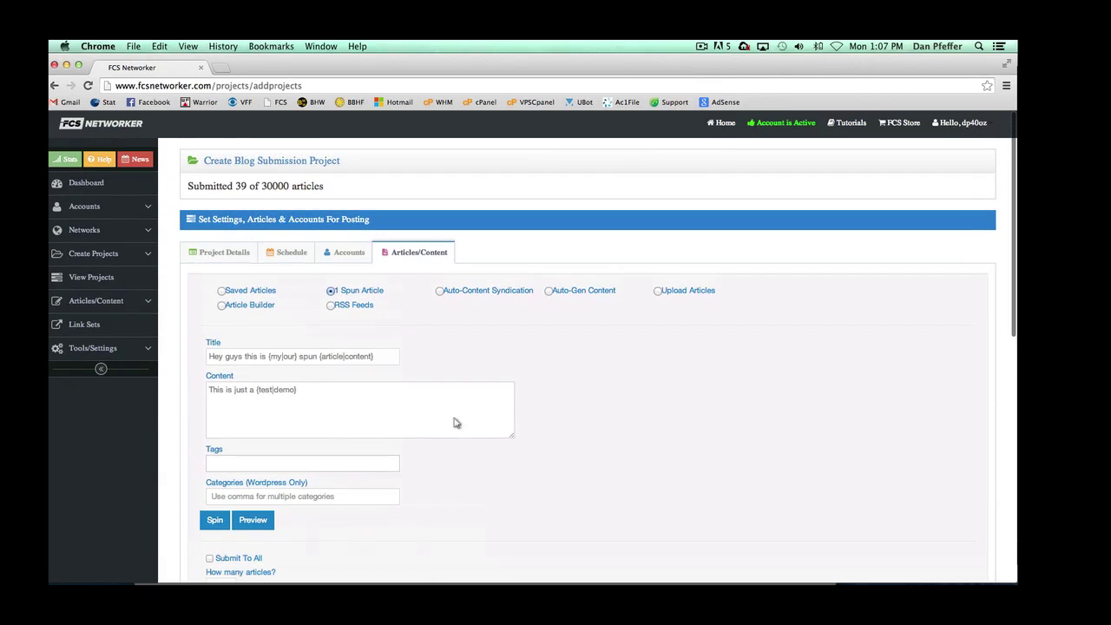
{"action": "left_click", "coordinate": [230, 253]}
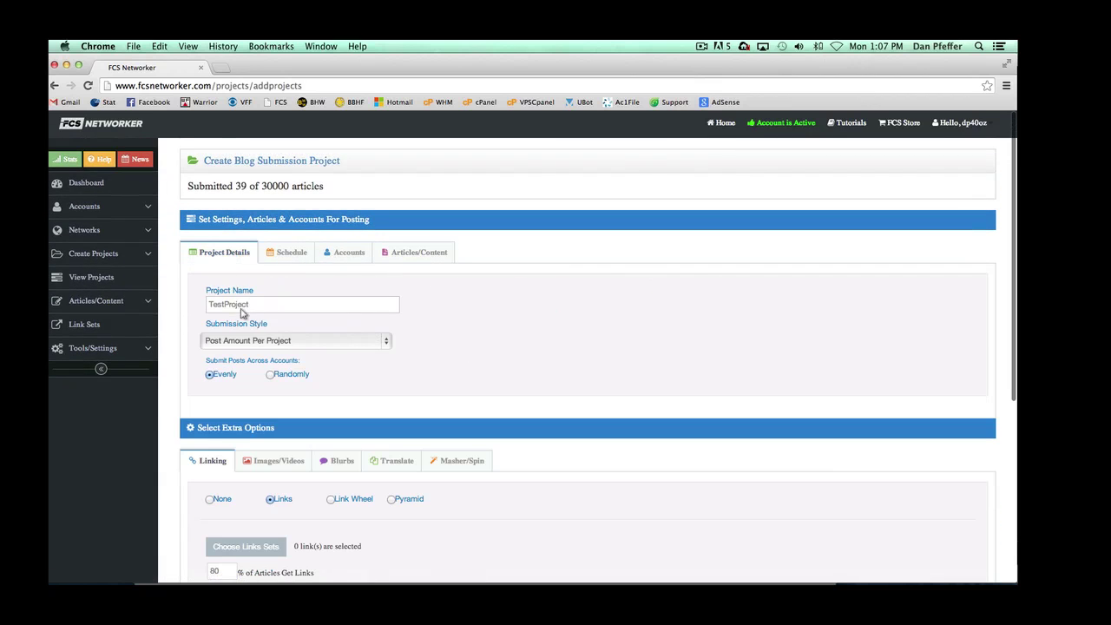
{"action": "left_click", "coordinate": [292, 255]}
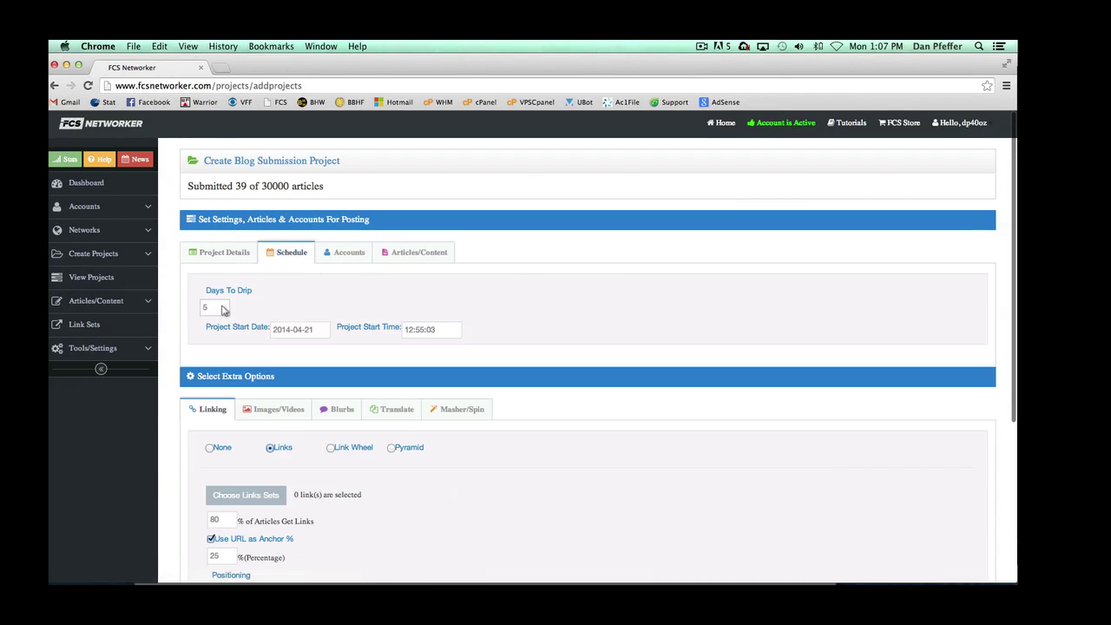
{"action": "left_click", "coordinate": [360, 259]}
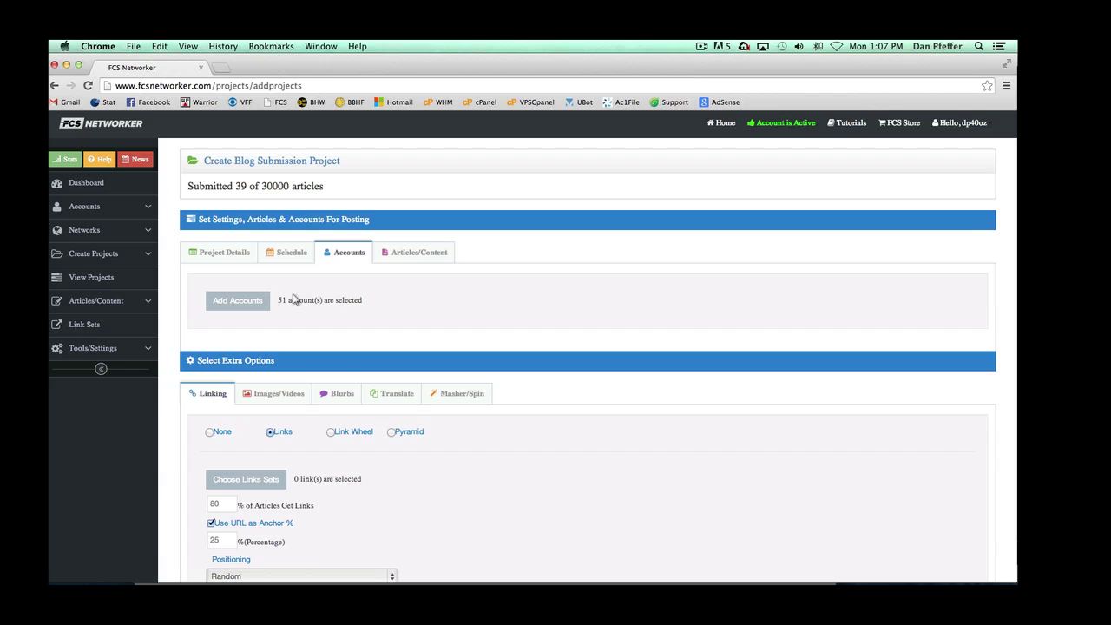
{"action": "left_click", "coordinate": [401, 256]}
{"action": "scroll", "coordinate": [341, 324], "scroll_direction": "down", "scroll_amount": 10}
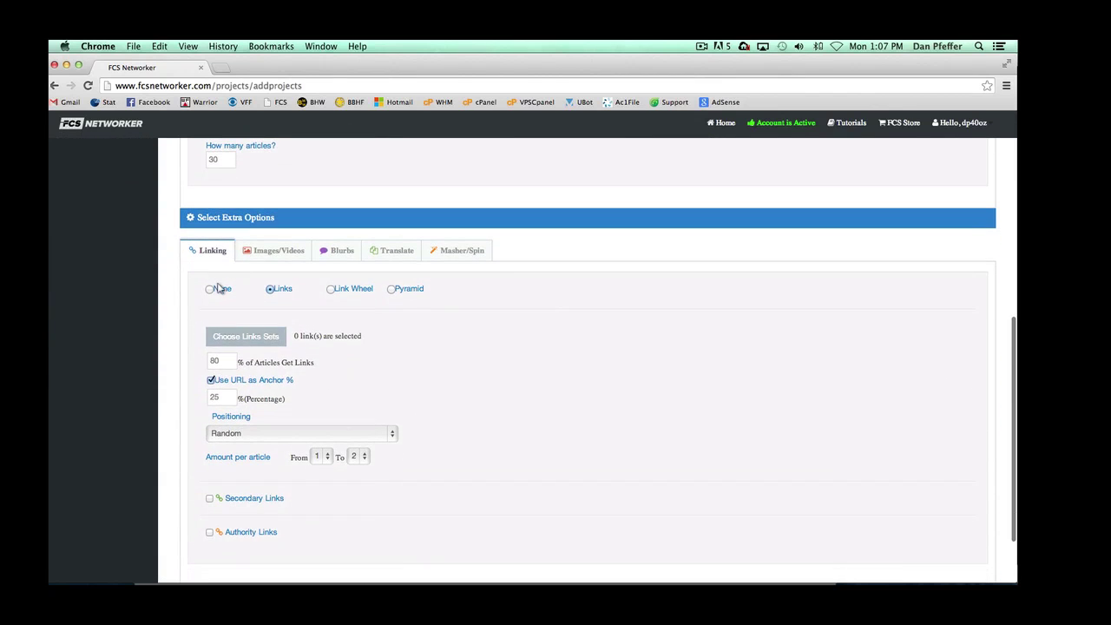
{"action": "left_click", "coordinate": [281, 252]}
{"action": "scroll", "coordinate": [430, 349], "scroll_direction": "down", "scroll_amount": 3}
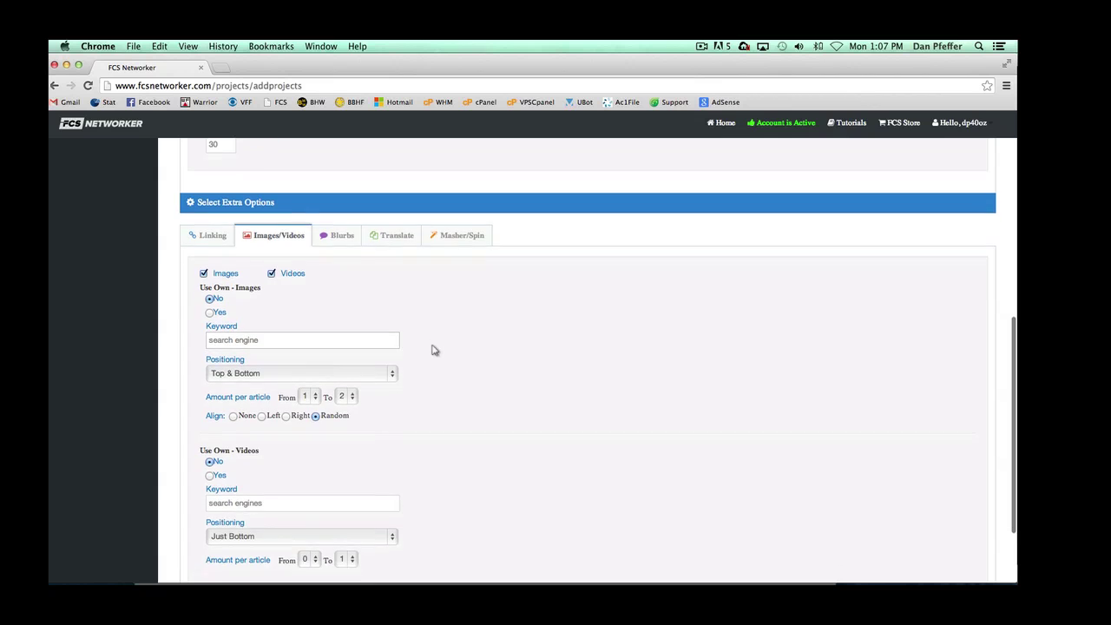
Save the blog submission project.
{"action": "scroll", "coordinate": [431, 349], "scroll_direction": "up", "scroll_amount": 3}
{"action": "scroll", "coordinate": [432, 350], "scroll_direction": "down", "scroll_amount": 4}
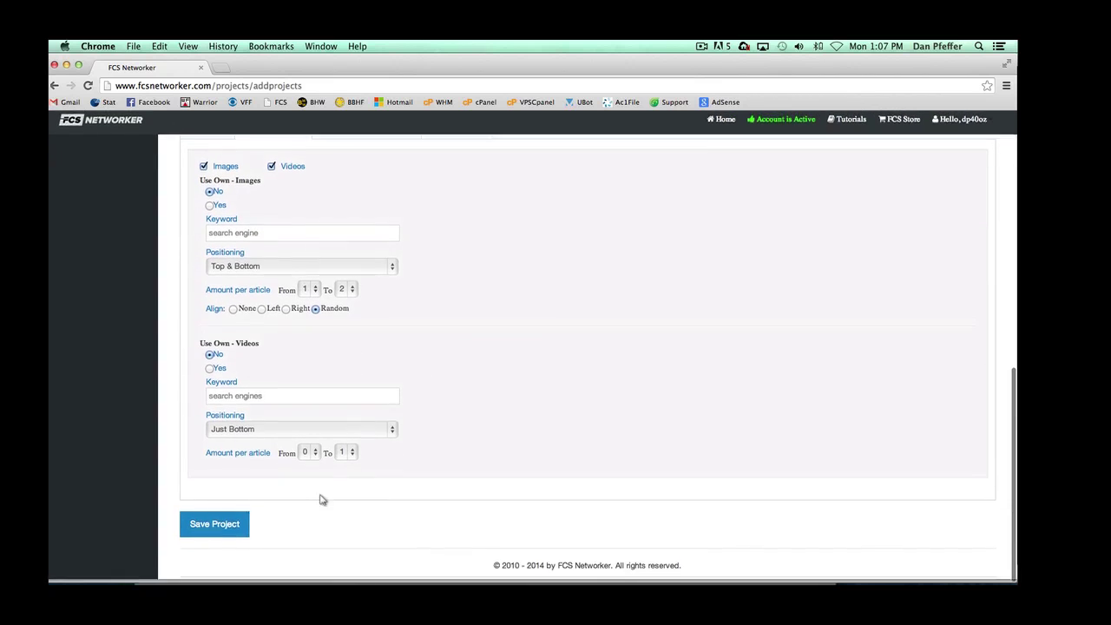
{"action": "left_click", "coordinate": [216, 531]}
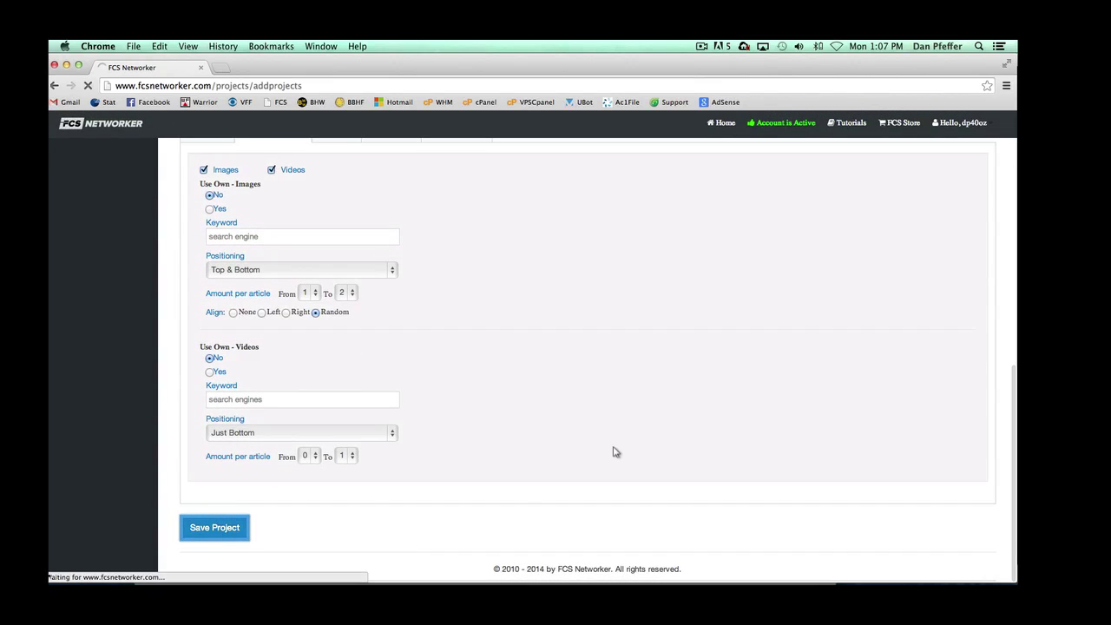
{"action": "scroll", "coordinate": [613, 452], "scroll_direction": "up", "scroll_amount": 10}
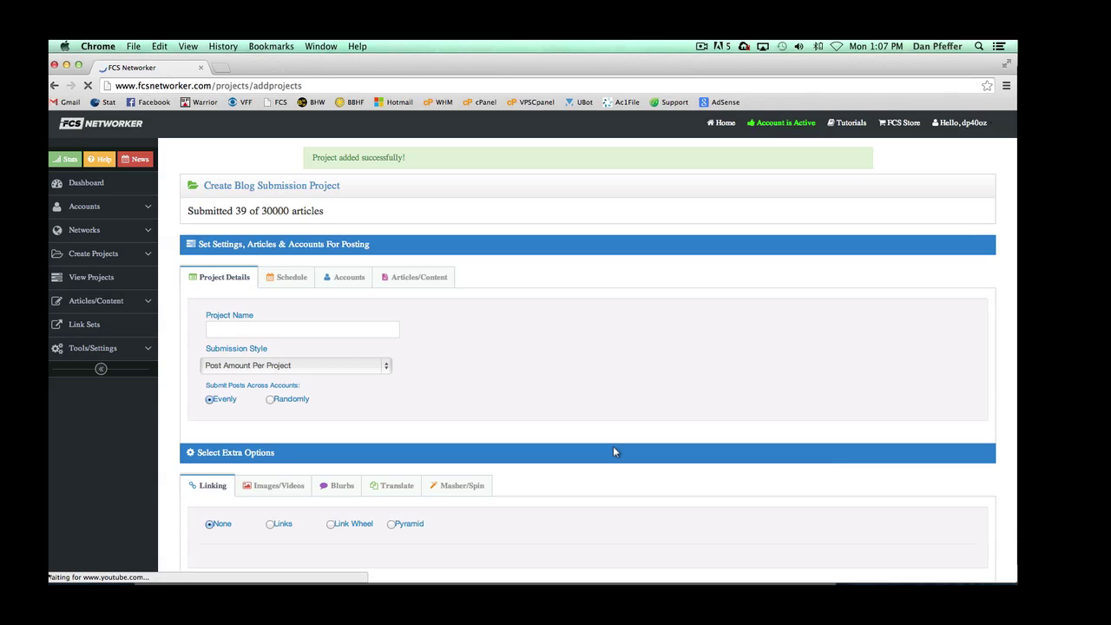
Open the projects statistics list, check the status of TestProject, and reload the list.
{"action": "left_click", "coordinate": [87, 277]}
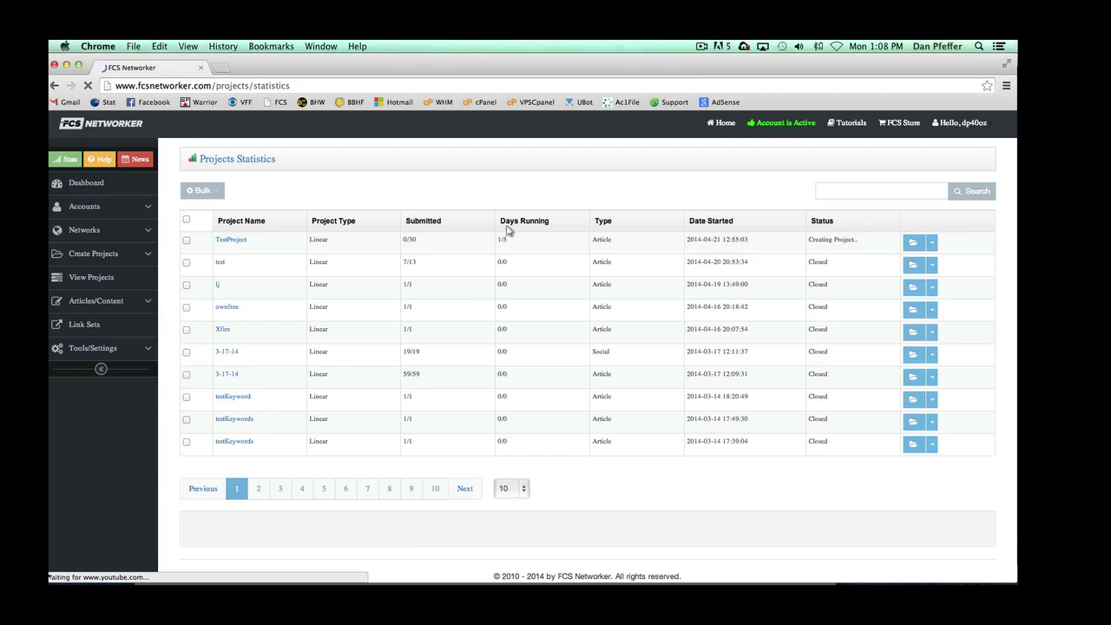
{"action": "double_click", "coordinate": [840, 246]}
{"action": "left_click_drag", "start_coordinate": [840, 246], "coordinate": [809, 249]}
{"action": "left_click", "coordinate": [809, 248]}
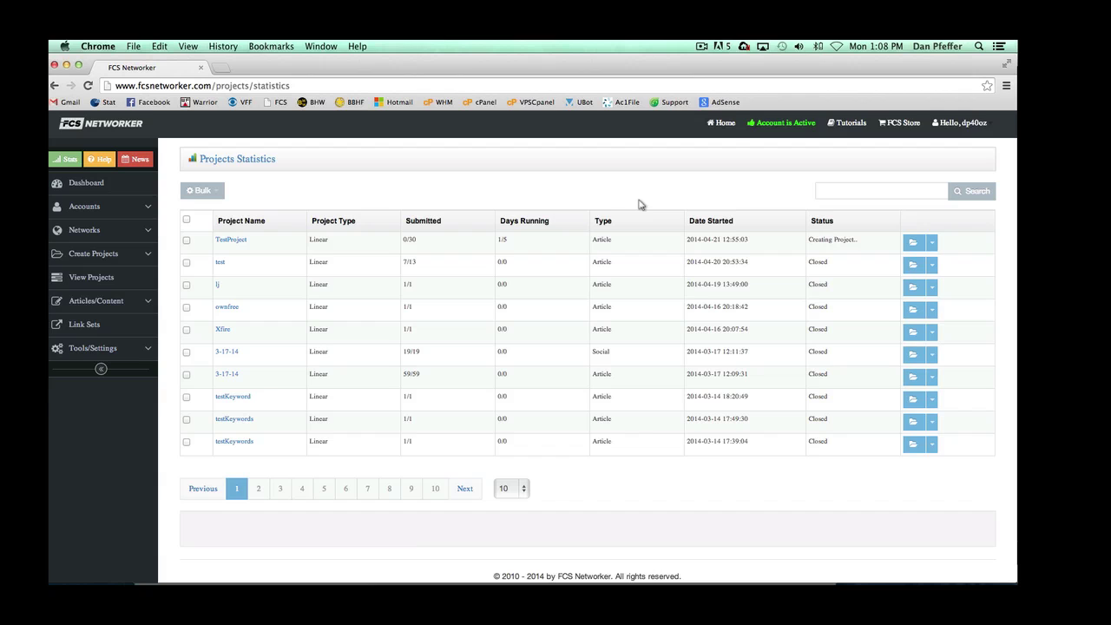
{"action": "left_click", "coordinate": [104, 277]}
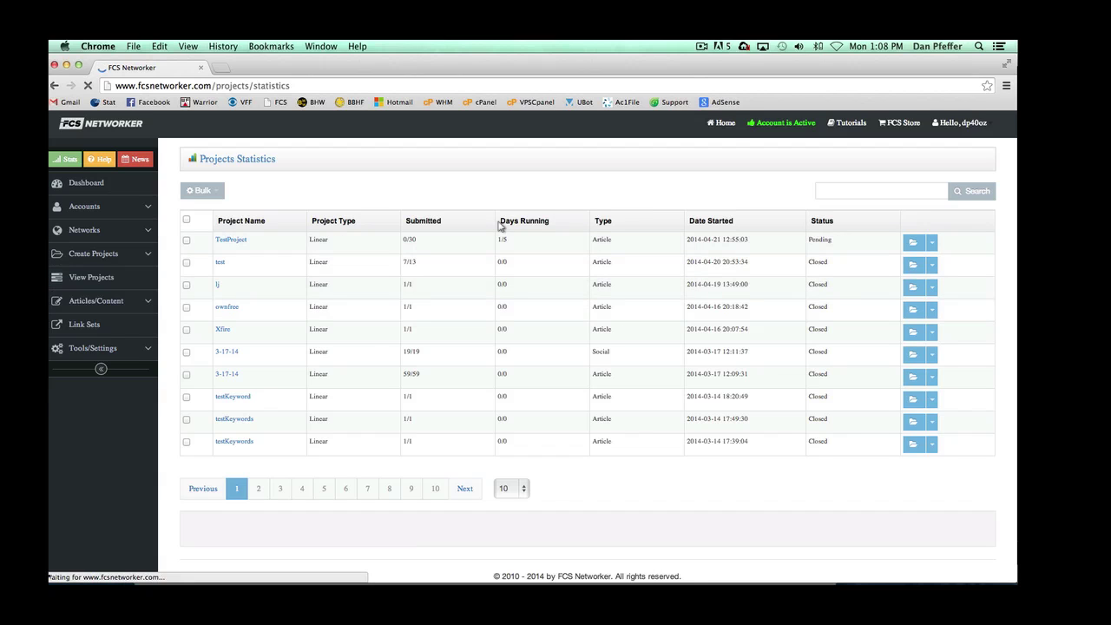
Open TestProject's statistics and review the submission status of each account, site and network.
{"action": "left_click_drag", "start_coordinate": [807, 241], "coordinate": [838, 244]}
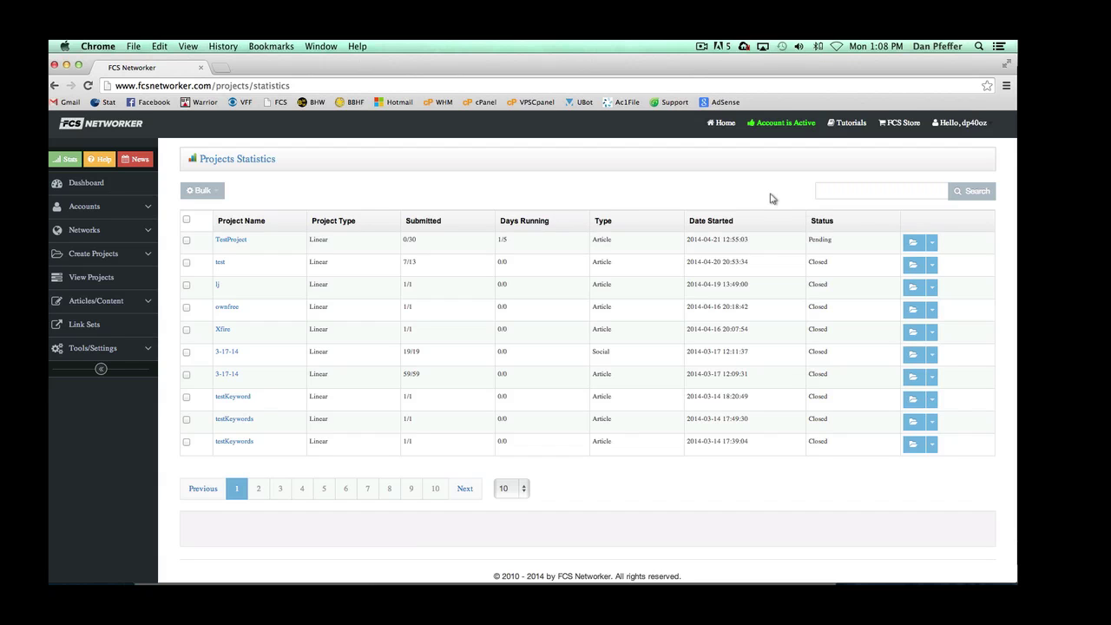
{"action": "left_click", "coordinate": [233, 242]}
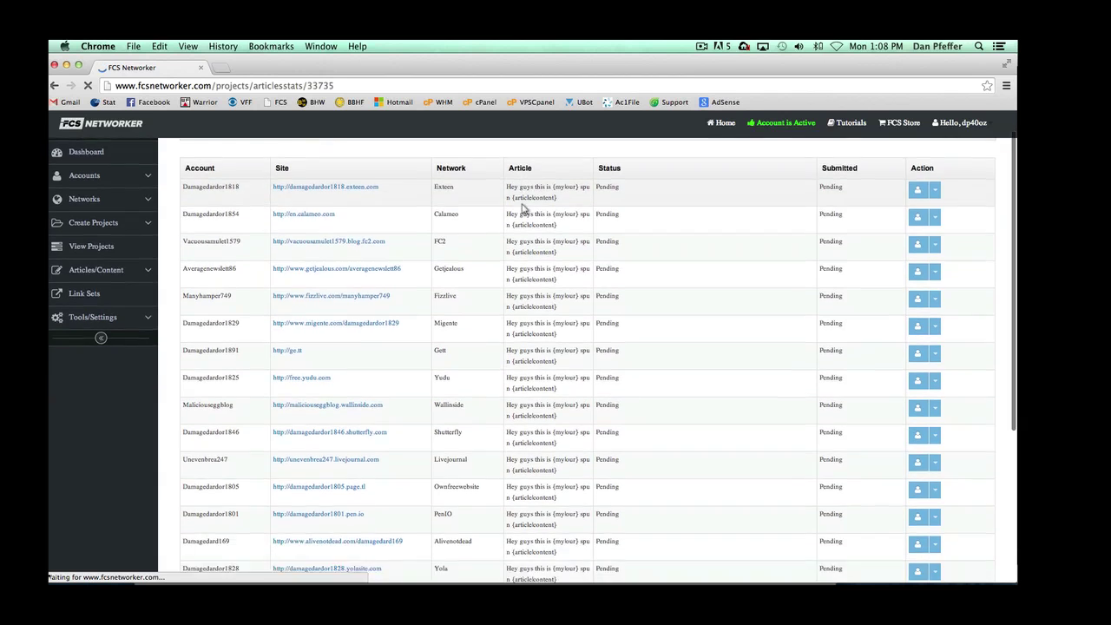
{"action": "scroll", "coordinate": [524, 212], "scroll_direction": "down", "scroll_amount": 5}
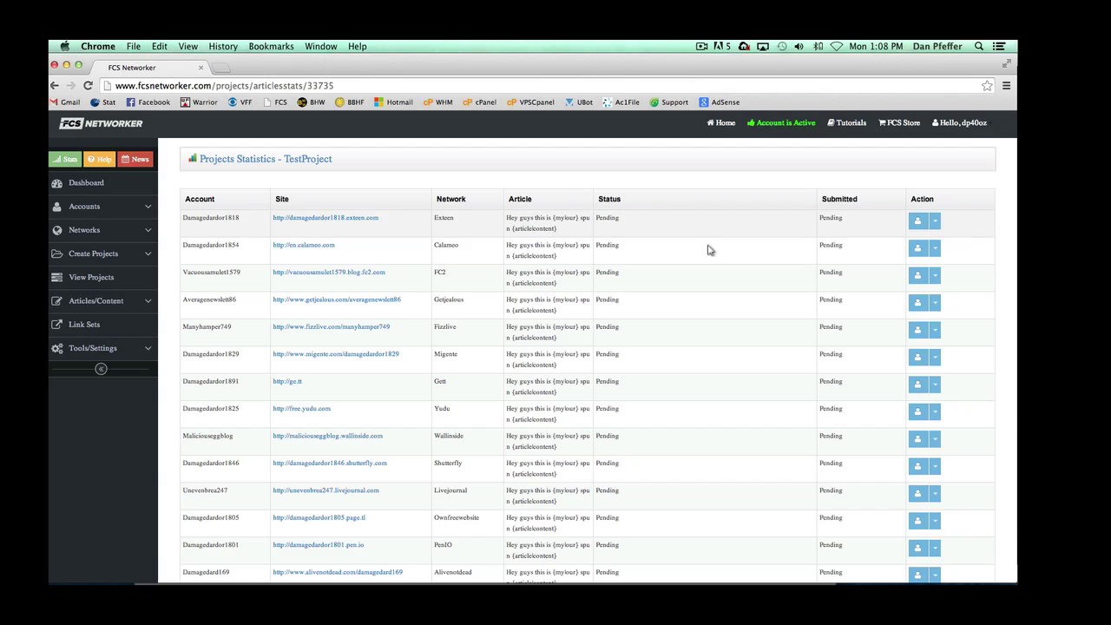
{"action": "scroll", "coordinate": [650, 226], "scroll_direction": "down", "scroll_amount": 5}
{"action": "scroll", "coordinate": [650, 226], "scroll_direction": "up", "scroll_amount": 5}
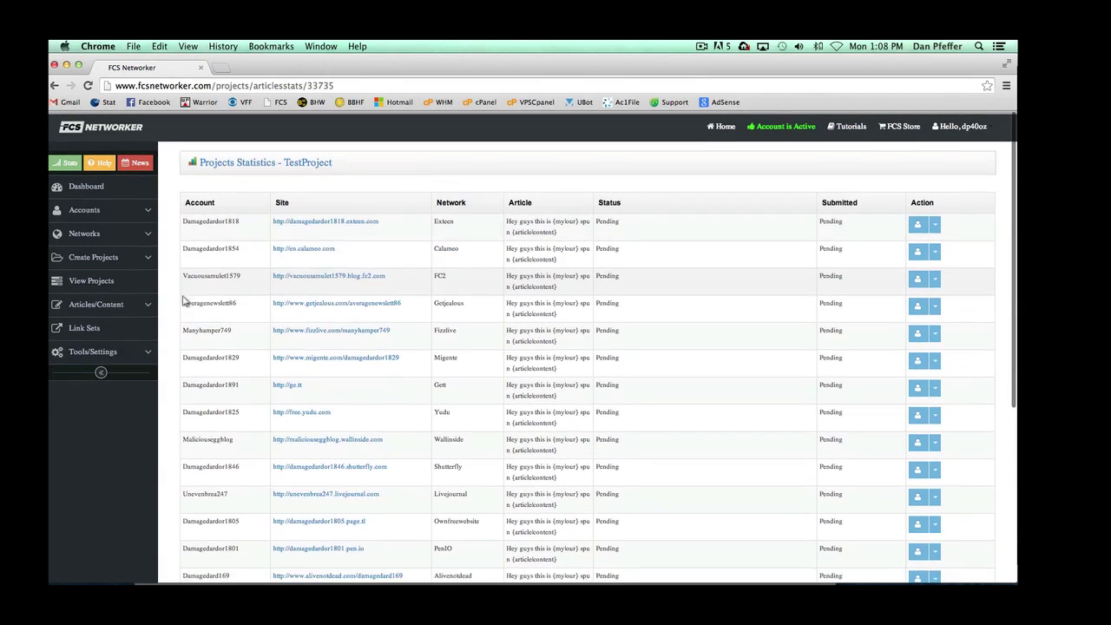
Return to the projects statistics list and review the actions available for TestProject without choosing one.
{"action": "left_click", "coordinate": [87, 278]}
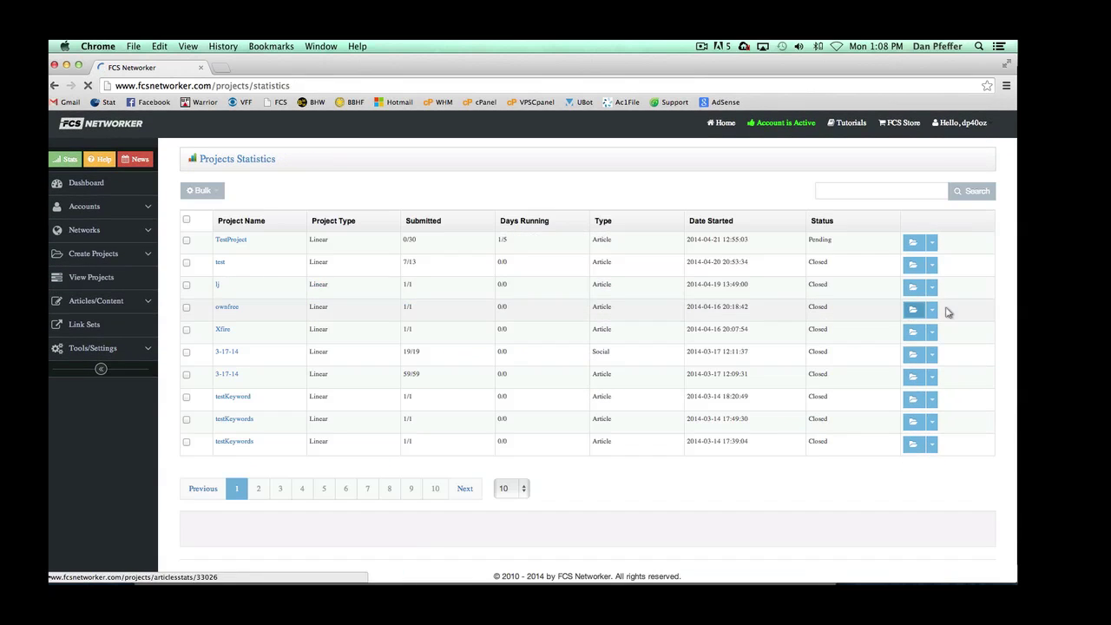
{"action": "left_click", "coordinate": [934, 243]}
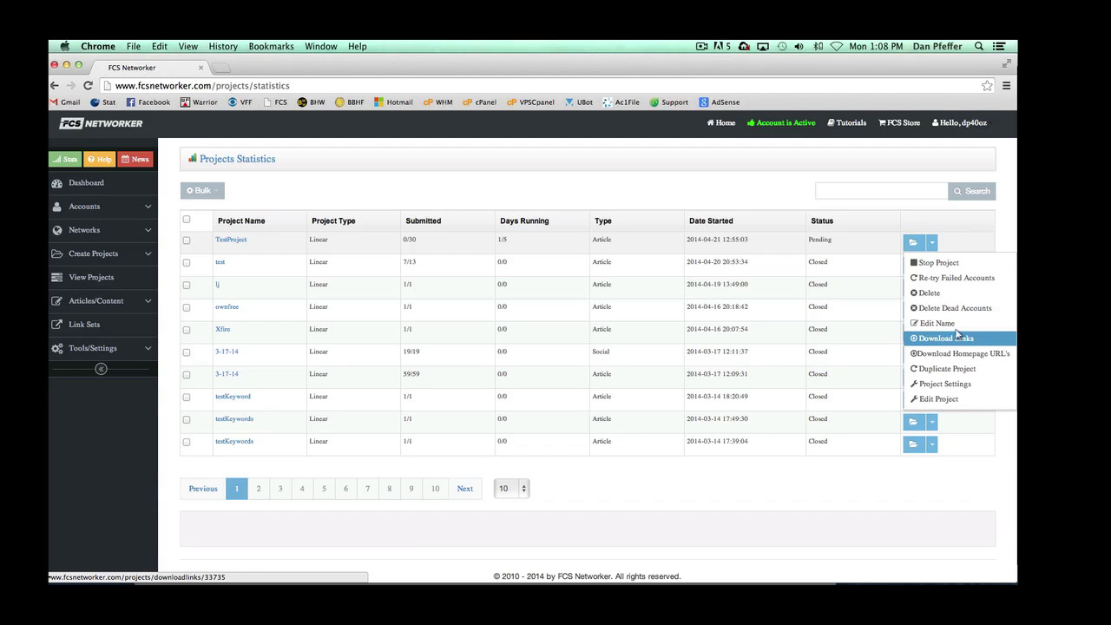
{"action": "left_click", "coordinate": [932, 243]}
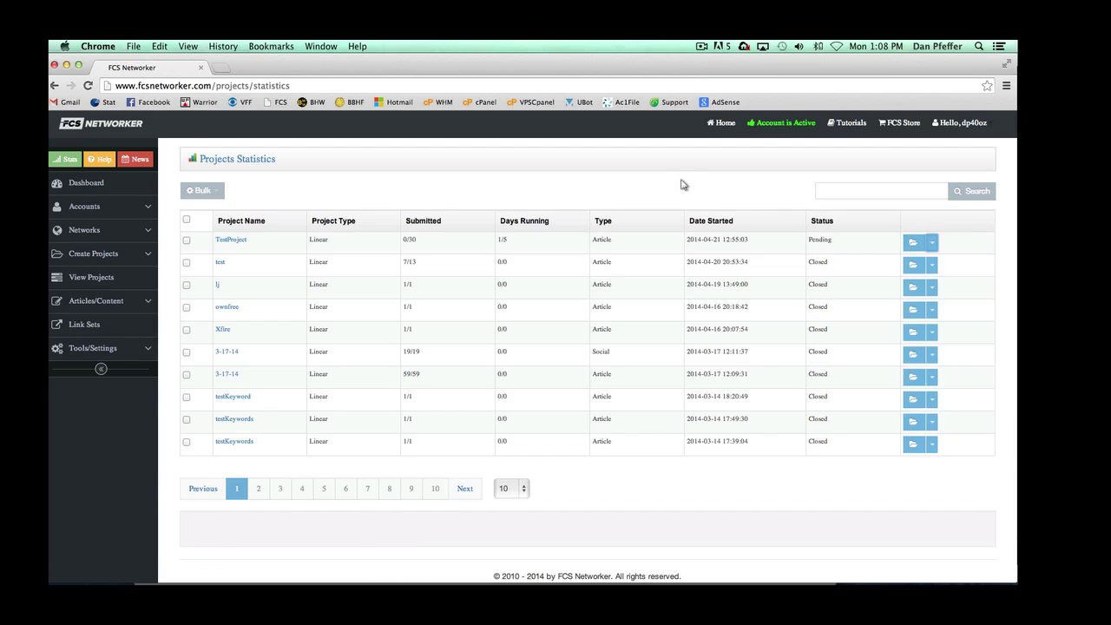